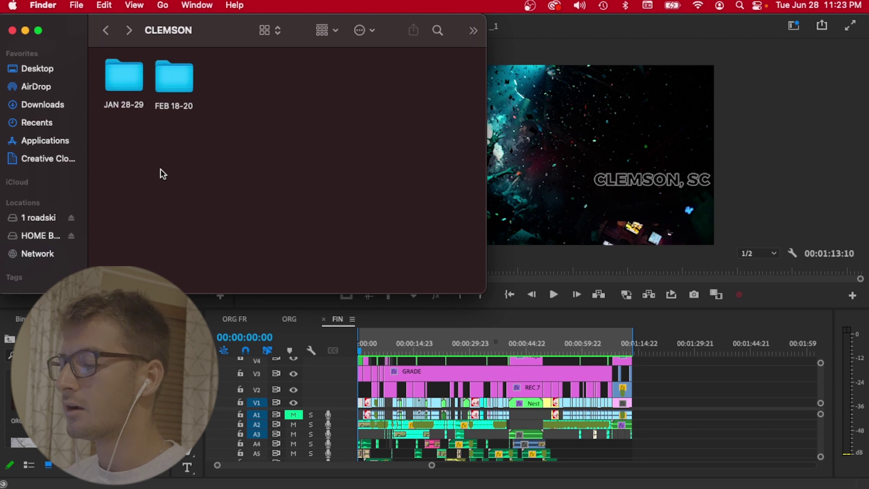
# - From the HOME BASE drive, go through the 2022 folder to CLEMSON and open its JAN 28-29 project folder
pyautogui.click(33, 235)
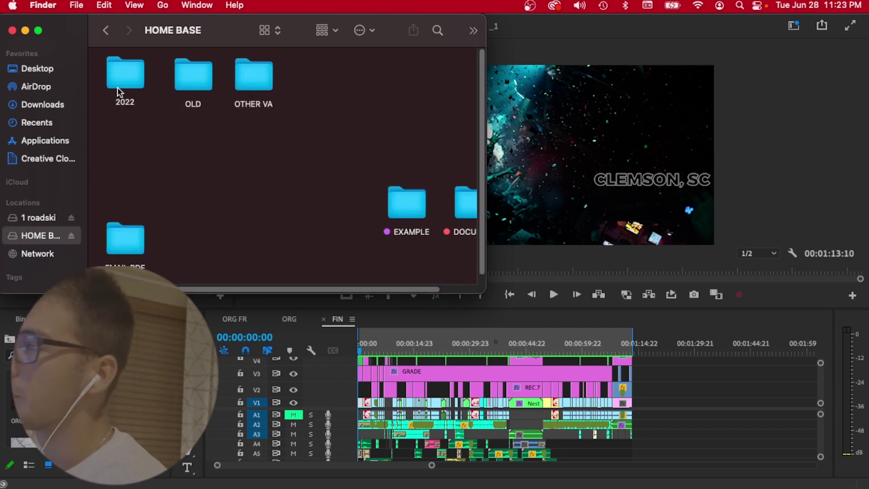
pyautogui.doubleClick(123, 77)
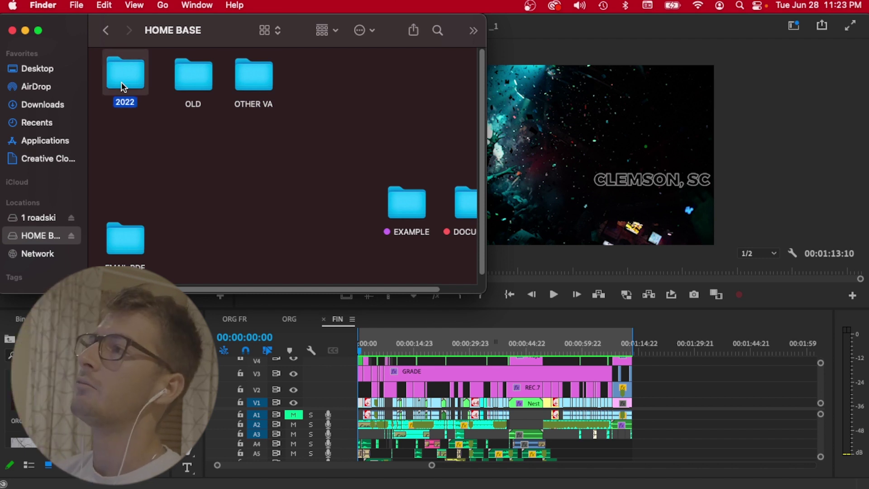
pyautogui.scroll(2, 449, 159)
pyautogui.doubleClick(447, 158)
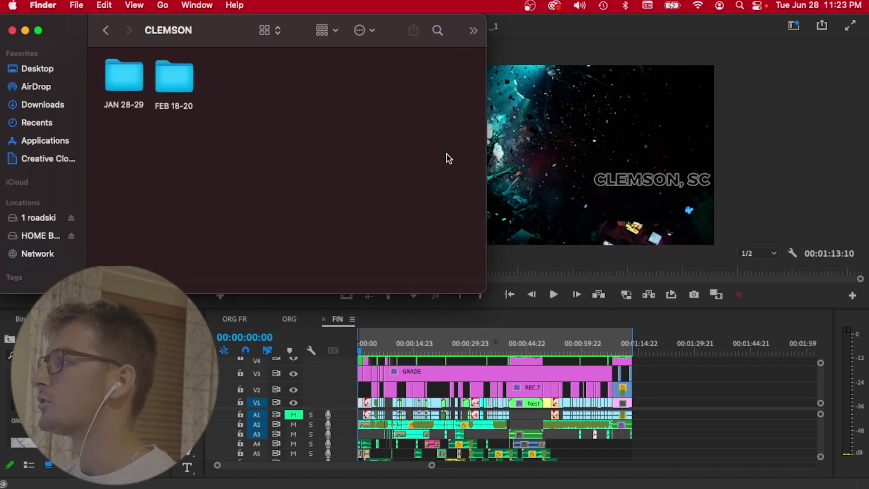
pyautogui.doubleClick(120, 74)
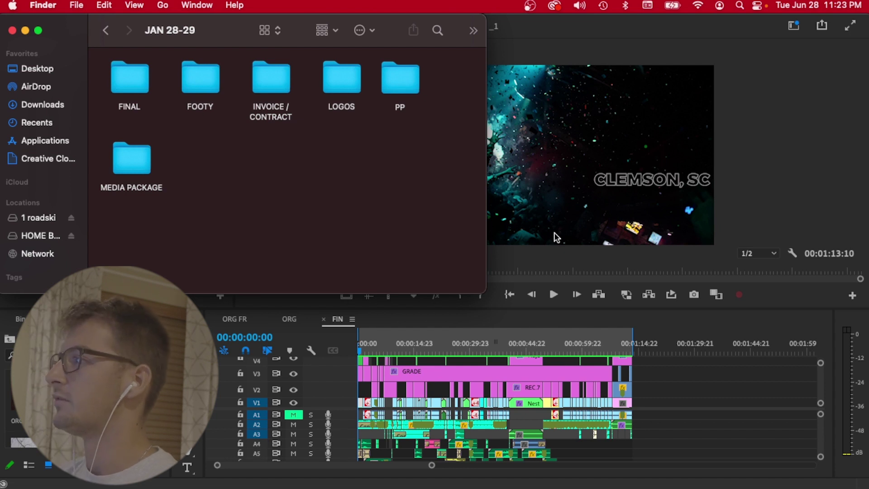
# - Preview the CLEMSON video and Untitled-1.jpg in the FINAL folder, and return to JAN 28-29
pyautogui.doubleClick(121, 70)
pyautogui.click(136, 86)
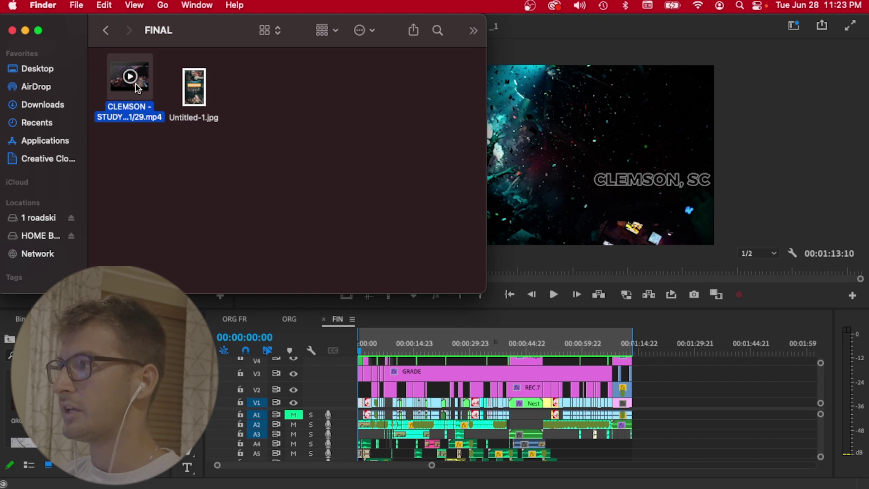
pyautogui.press('space')
pyautogui.click(210, 94)
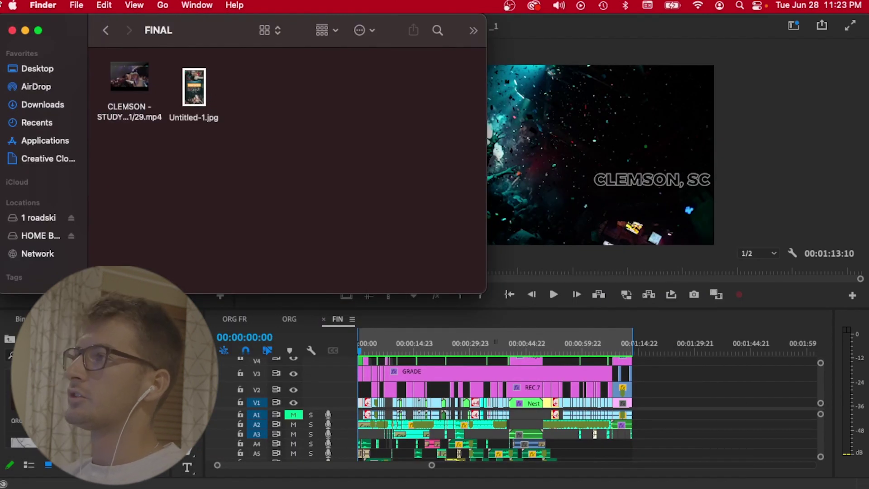
pyautogui.click(201, 74)
pyautogui.press('space')
pyautogui.press('space')
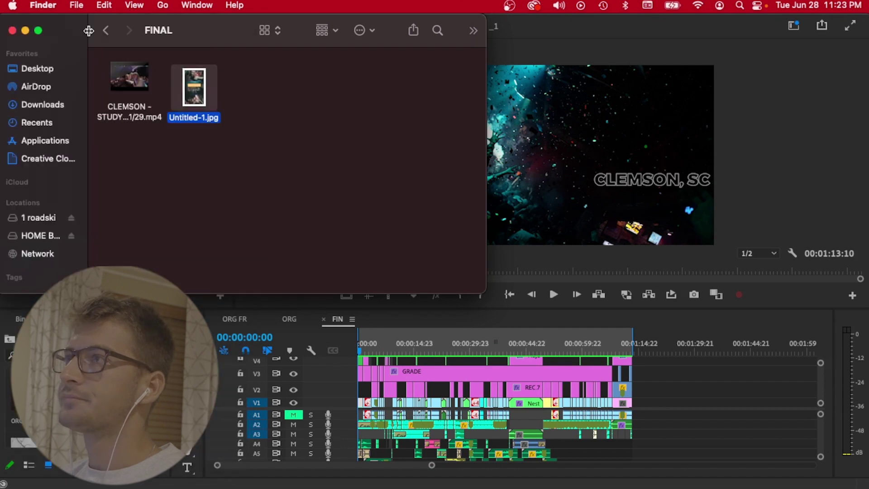
pyautogui.click(106, 31)
pyautogui.click(106, 30)
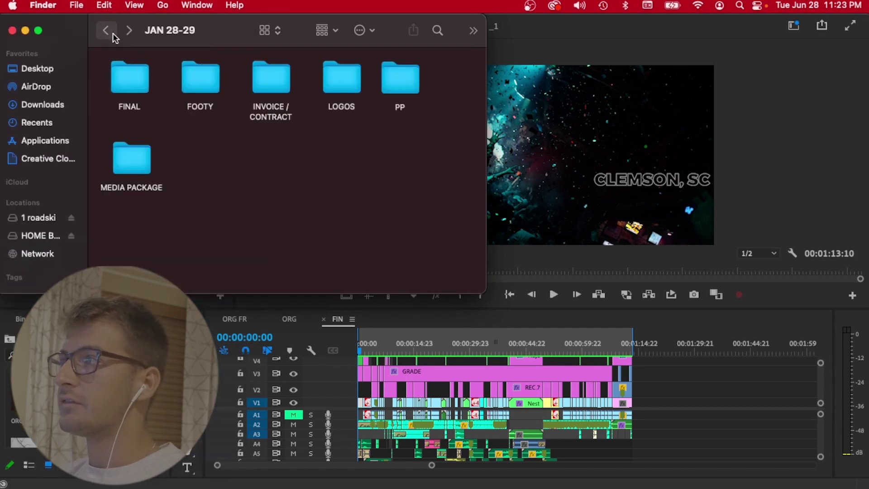
# - Look inside the INVOICE / CONTRACT folder and preview the logo images in LOGOS, returning to JAN 28-29
pyautogui.doubleClick(280, 75)
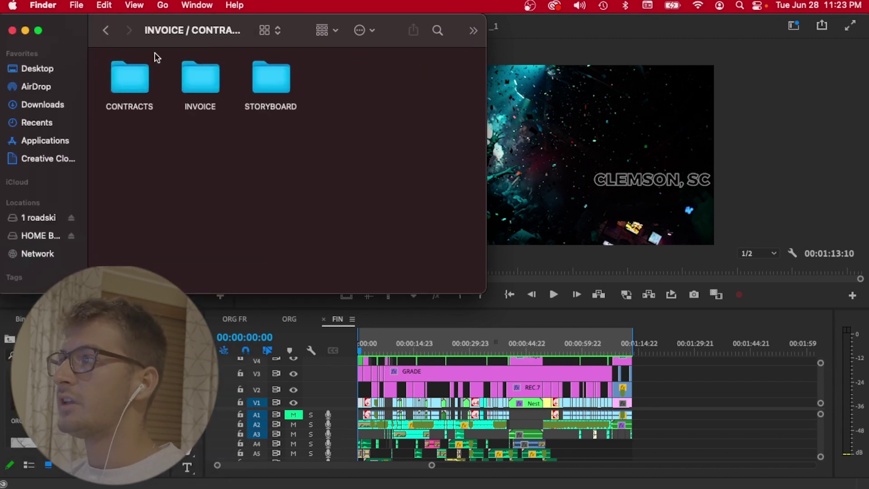
pyautogui.click(107, 32)
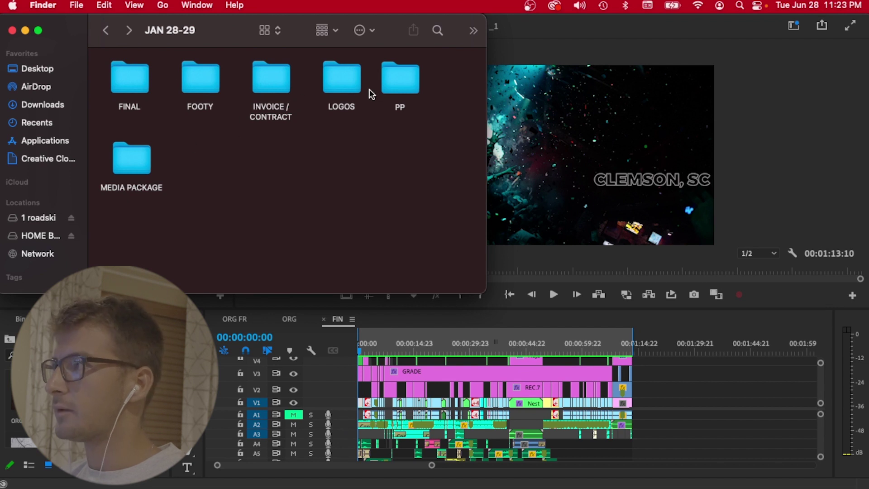
pyautogui.doubleClick(340, 79)
pyautogui.click(266, 83)
pyautogui.press('space')
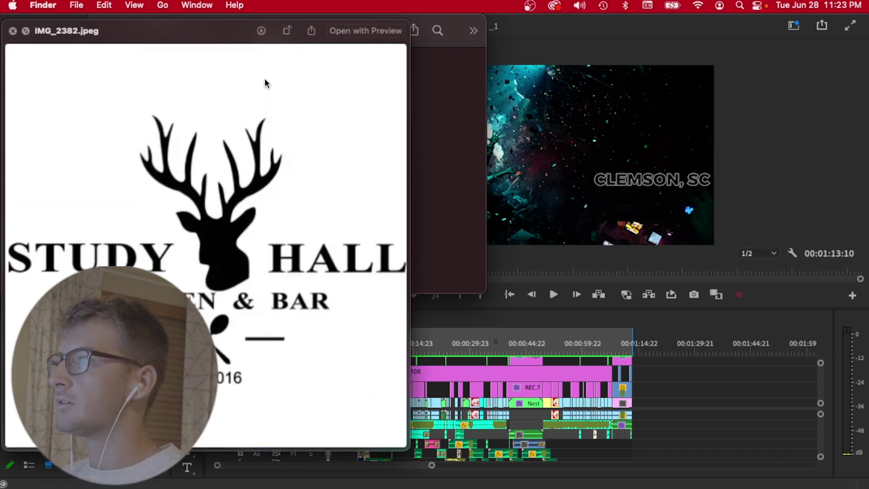
pyautogui.press('Right')
pyautogui.press('space')
pyautogui.press('super+Up')
# - Preview the Premiere project file in the PPF subfolder of PP, and return to PP
pyautogui.doubleClick(397, 80)
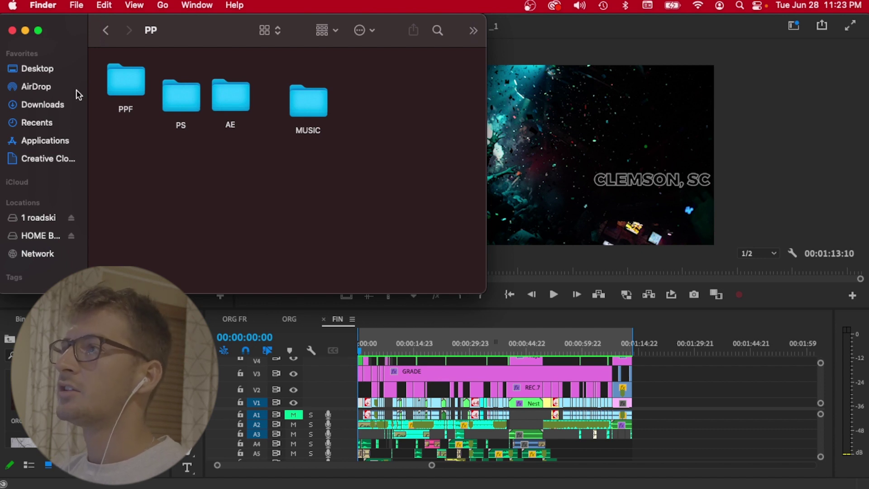
pyautogui.doubleClick(120, 83)
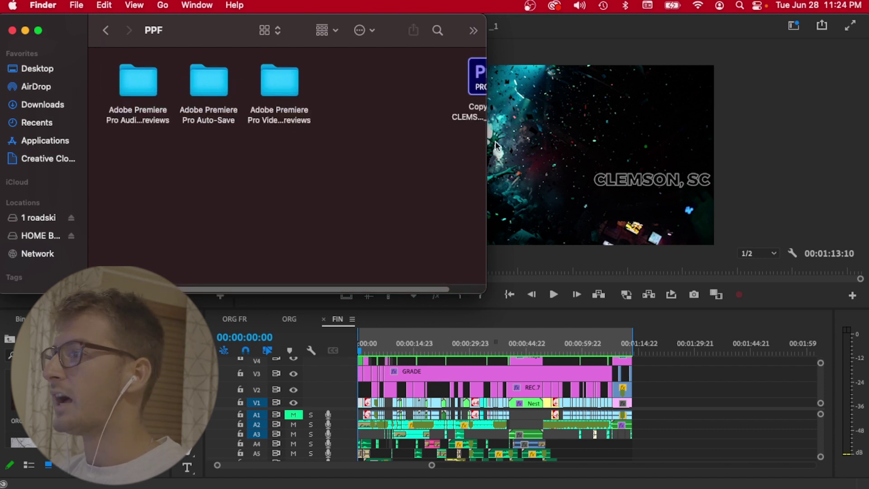
pyautogui.moveTo(393, 289); pyautogui.dragTo(420, 285)
pyautogui.click(442, 78)
pyautogui.press('space')
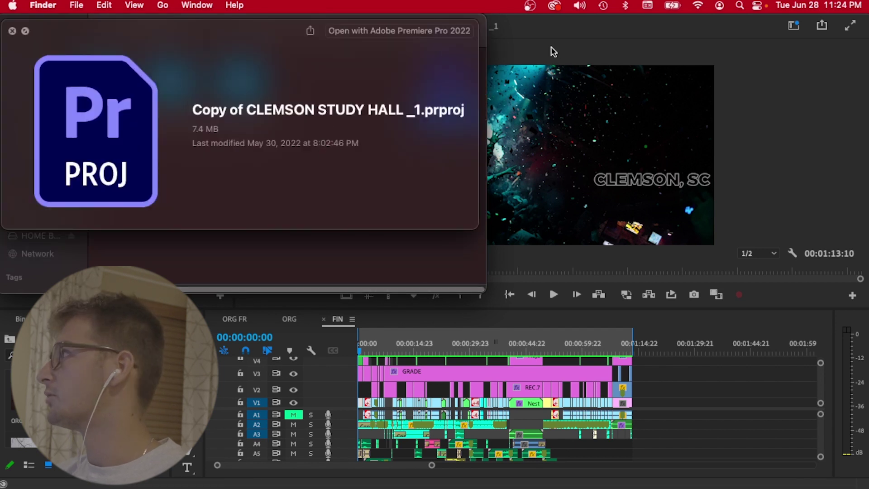
pyautogui.press('space')
pyautogui.click(105, 36)
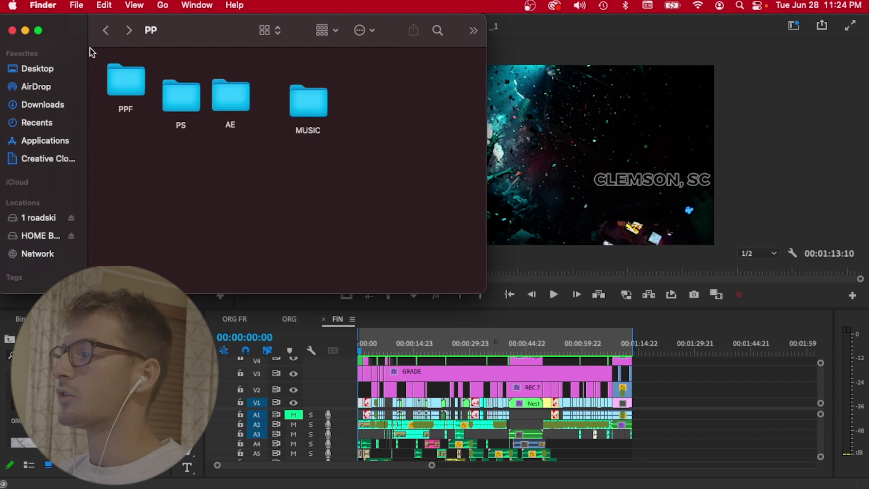
# - Preview the Photoshop file in the PS subfolder and return to PP
pyautogui.doubleClick(180, 91)
pyautogui.click(130, 88)
pyautogui.press('space')
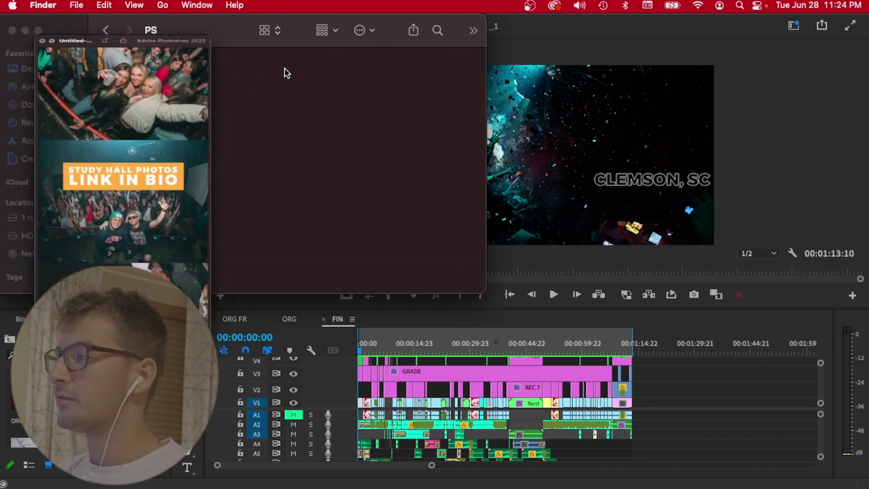
pyautogui.press('space')
pyautogui.click(105, 30)
# - Look inside the AE and MUSIC subfolders of PP, and return to JAN 28-29
pyautogui.doubleClick(239, 94)
pyautogui.click(106, 30)
pyautogui.doubleClick(306, 92)
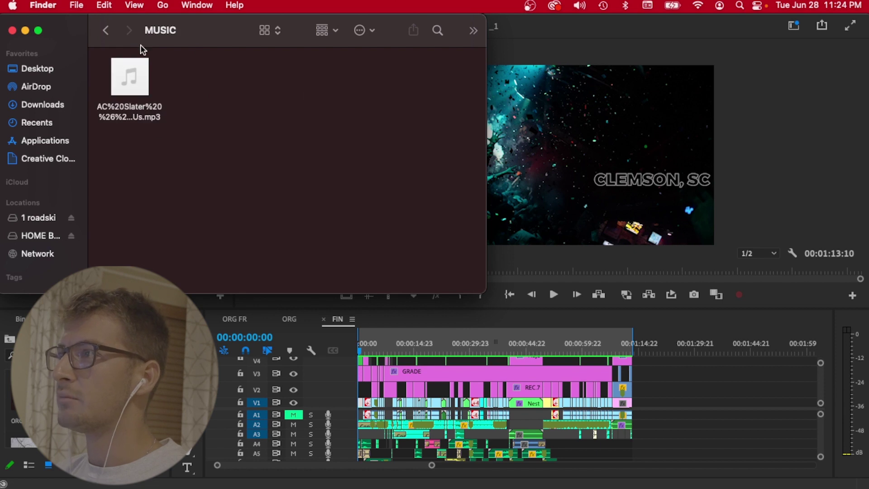
pyautogui.click(106, 30)
pyautogui.click(106, 30)
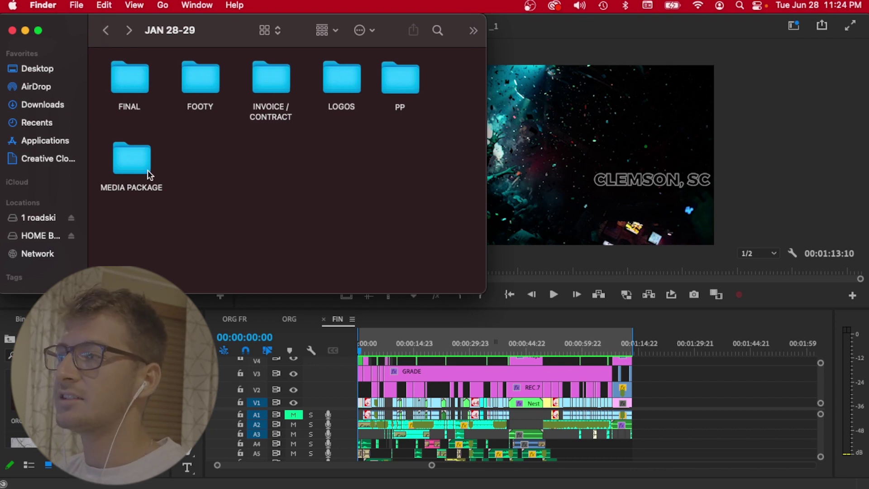
# - Open the MEDIA PACKAGE folder and check its FINAL VIDEO subfolder, returning to MEDIA PACKAGE
pyautogui.click(127, 150)
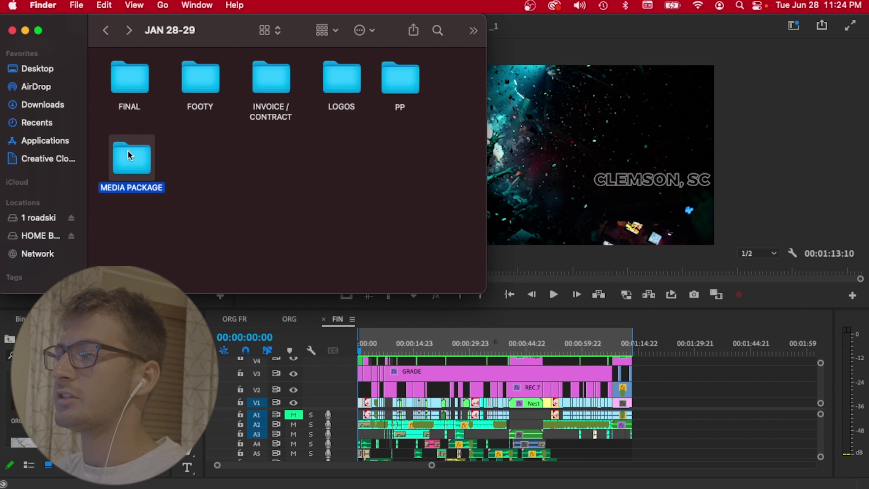
pyautogui.doubleClick(128, 151)
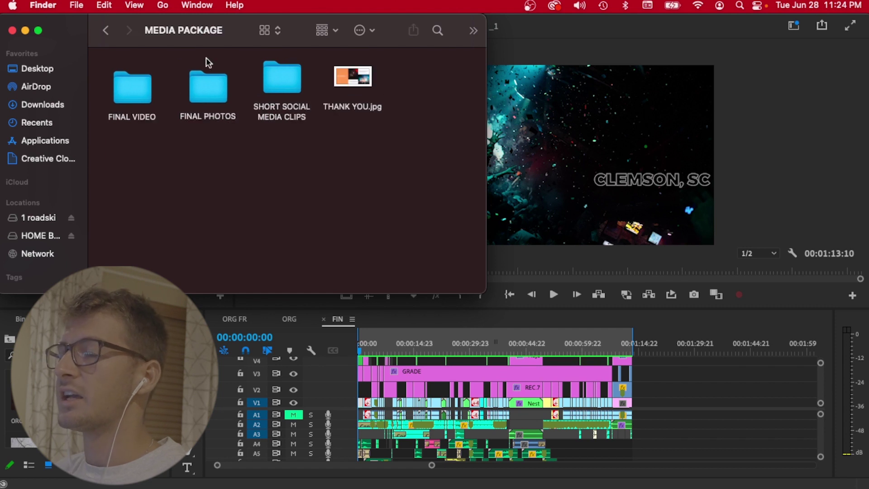
pyautogui.click(106, 30)
pyautogui.moveTo(195, 136); pyautogui.dragTo(79, 217)
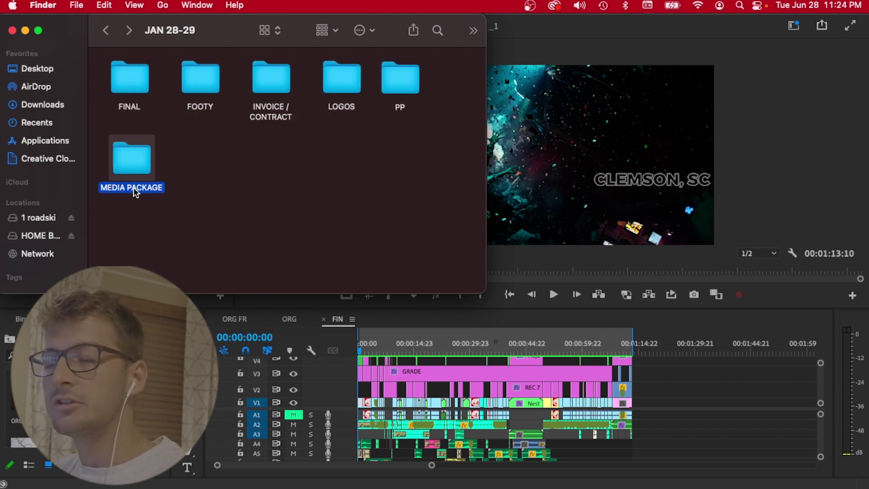
pyautogui.doubleClick(138, 165)
pyautogui.doubleClick(132, 86)
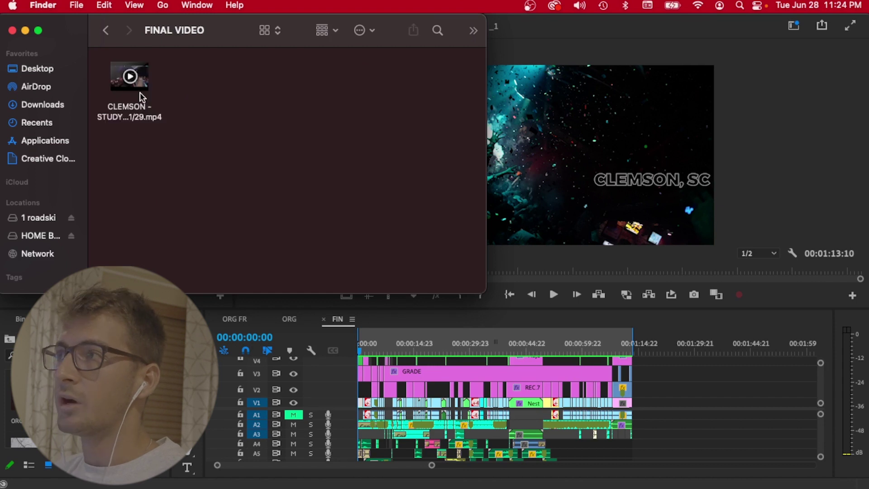
pyautogui.click(105, 30)
# - Browse the JPG photos in the FINAL PHOTOS subfolder and return to MEDIA PACKAGE
pyautogui.doubleClick(206, 84)
pyautogui.scroll(-10, 244, 163)
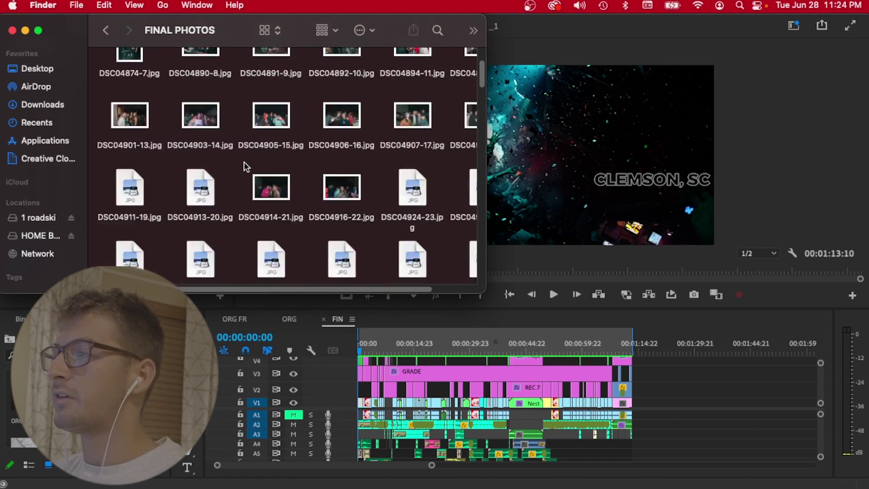
pyautogui.scroll(10, 243, 166)
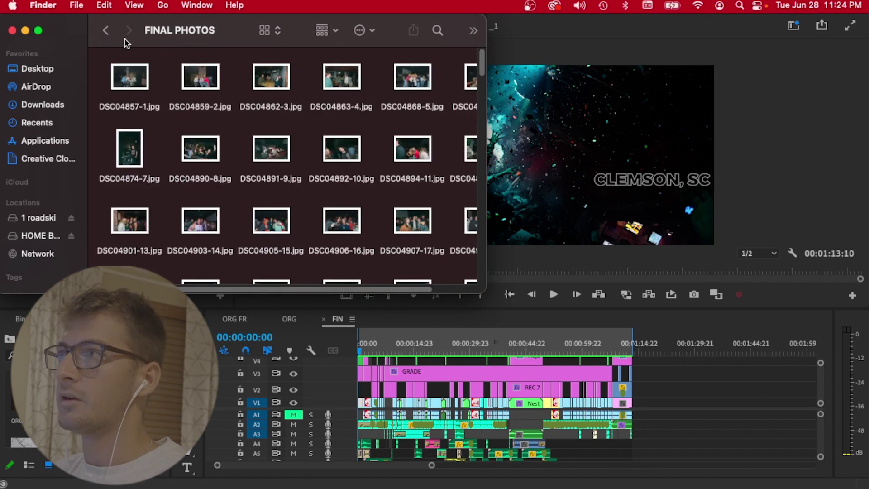
pyautogui.click(107, 32)
# - Preview NINE RAW CLIP (1) through (4) in SHORT SOCIAL MEDIA CLIPS and return to MEDIA PACKAGE
pyautogui.doubleClick(267, 108)
pyautogui.click(148, 83)
pyautogui.press('space')
pyautogui.press('Right')
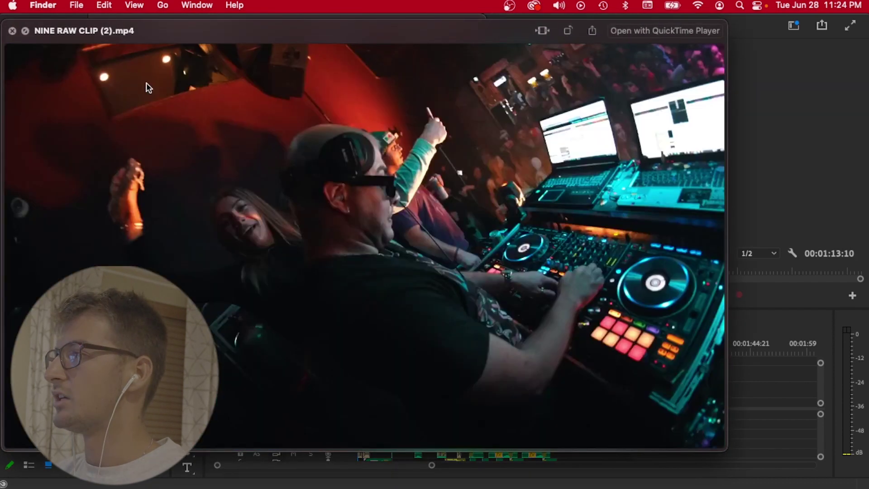
pyautogui.press('Right')
pyautogui.press('Right')
pyautogui.press('space')
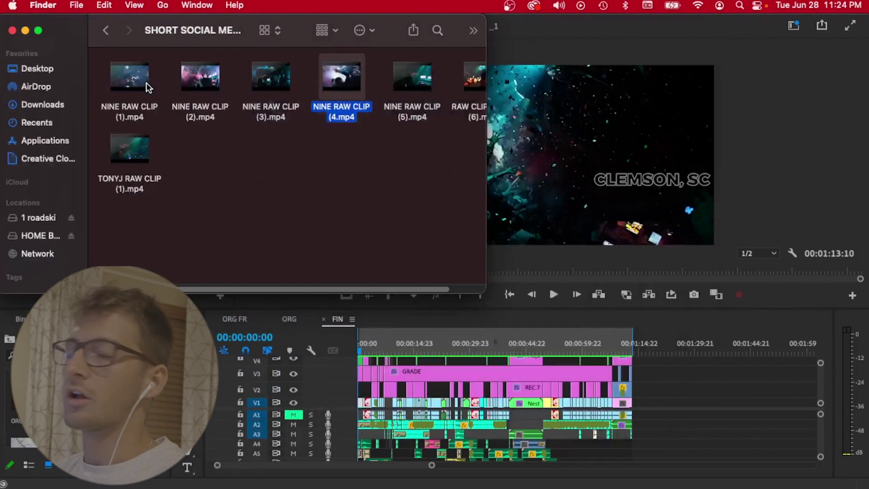
pyautogui.click(108, 30)
# - Preview THANK YOU.jpg, close the preview, and return to JAN 28-29
pyautogui.click(353, 80)
pyautogui.press('space')
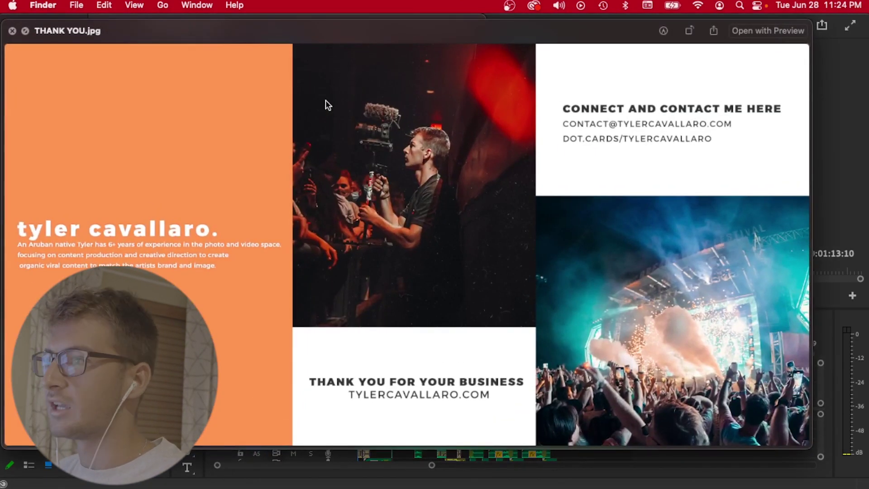
pyautogui.click(13, 31)
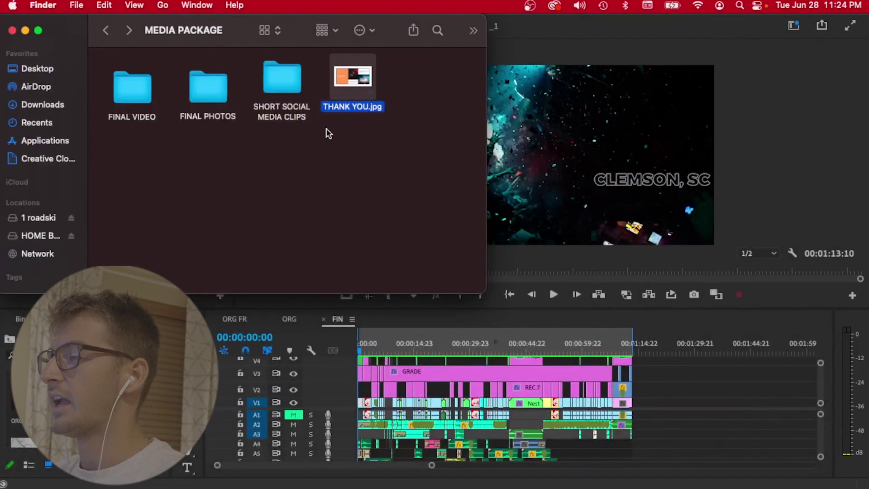
pyautogui.click(108, 31)
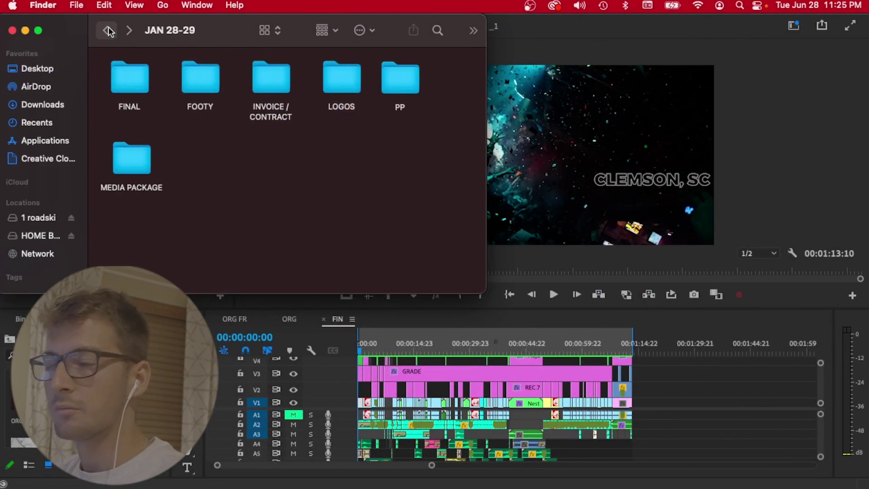
# - Open the FOOTY folder and go into its A7S3 camera folder
pyautogui.doubleClick(202, 84)
pyautogui.moveTo(173, 79); pyautogui.dragTo(355, 83)
pyautogui.moveTo(272, 80); pyautogui.dragTo(140, 82)
pyautogui.moveTo(355, 81); pyautogui.dragTo(187, 82)
pyautogui.doubleClick(124, 80)
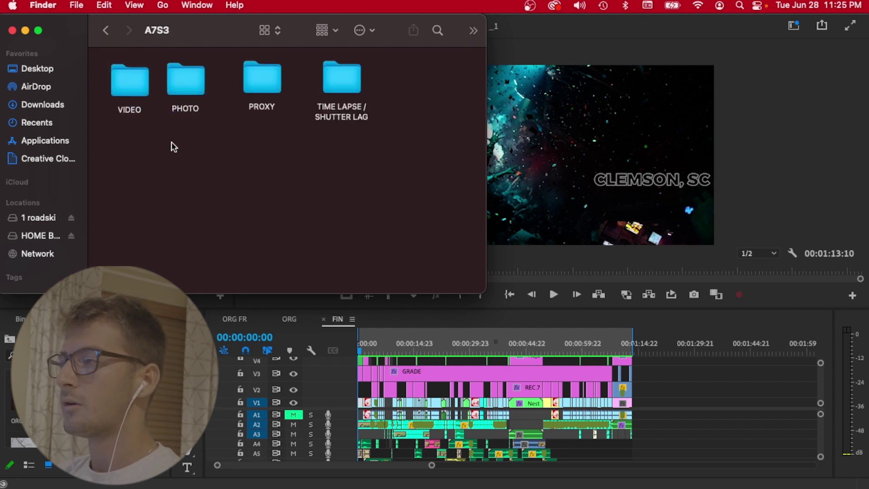
# - Point out the VIDEO, PHOTO, PROXY and TIME LAPSE / SHUTTER LAG subfolders of A7S3 by selecting each in turn
pyautogui.click(121, 83)
pyautogui.click(186, 78)
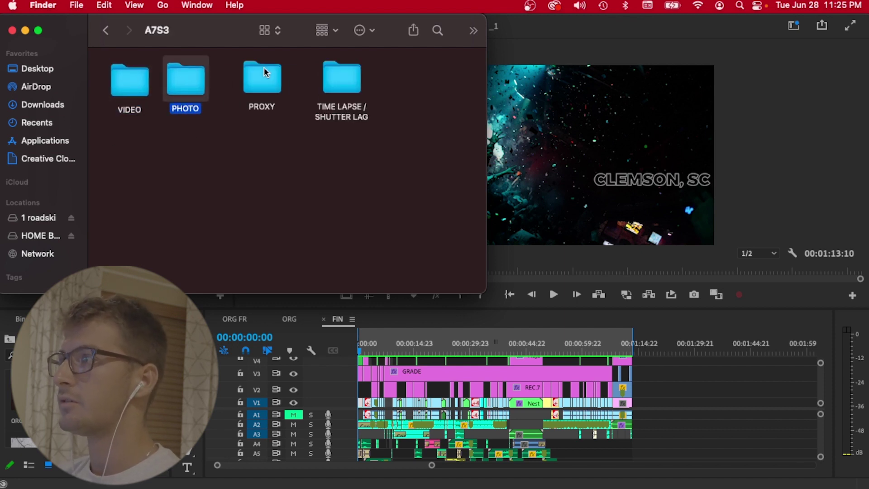
pyautogui.click(272, 76)
pyautogui.click(345, 79)
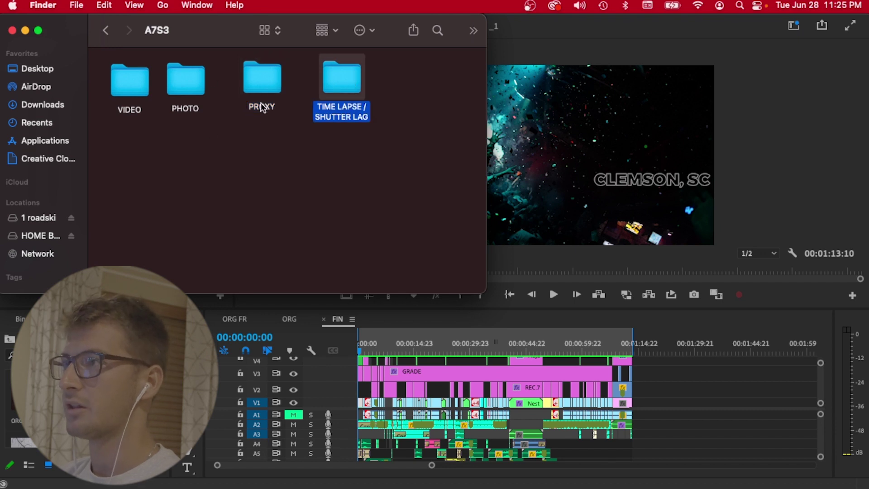
# - Open the VIDEO subfolder of A7S3 and browse through all of its MP4 clips
pyautogui.click(127, 80)
pyautogui.doubleClick(127, 81)
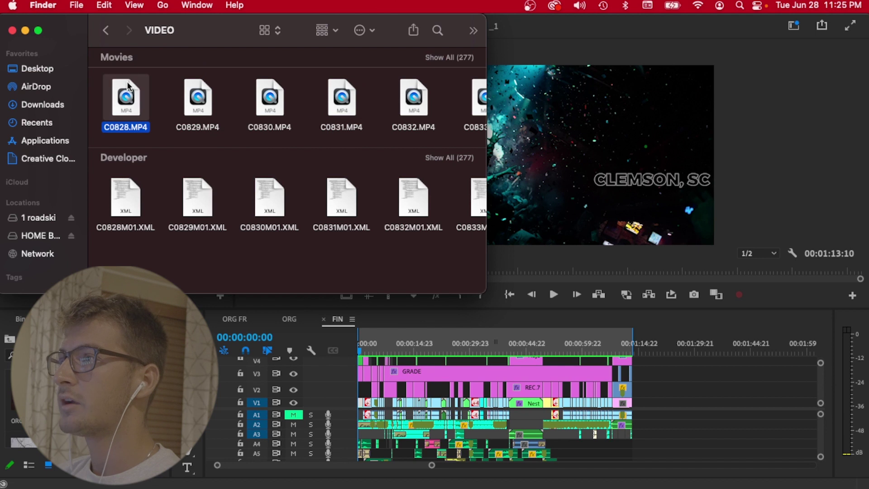
pyautogui.moveTo(94, 96); pyautogui.dragTo(450, 226)
pyautogui.scroll(-10, 394, 213)
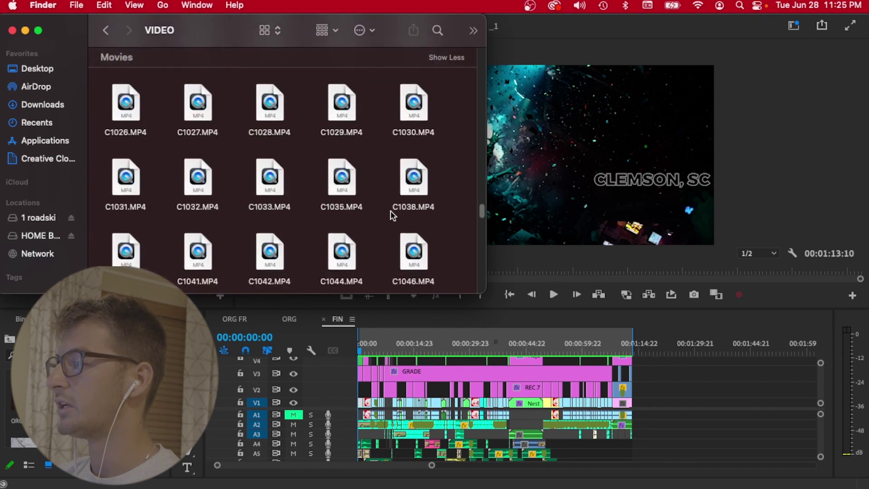
pyautogui.scroll(15, 392, 216)
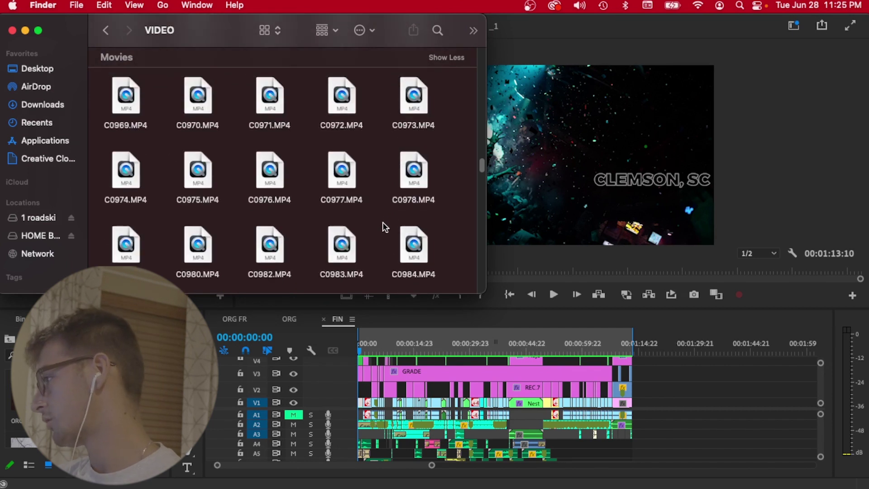
# - Browse back toward the first MP4 clips in the VIDEO folder and return to A7S3
pyautogui.scroll(4, 385, 227)
pyautogui.scroll(20, 383, 227)
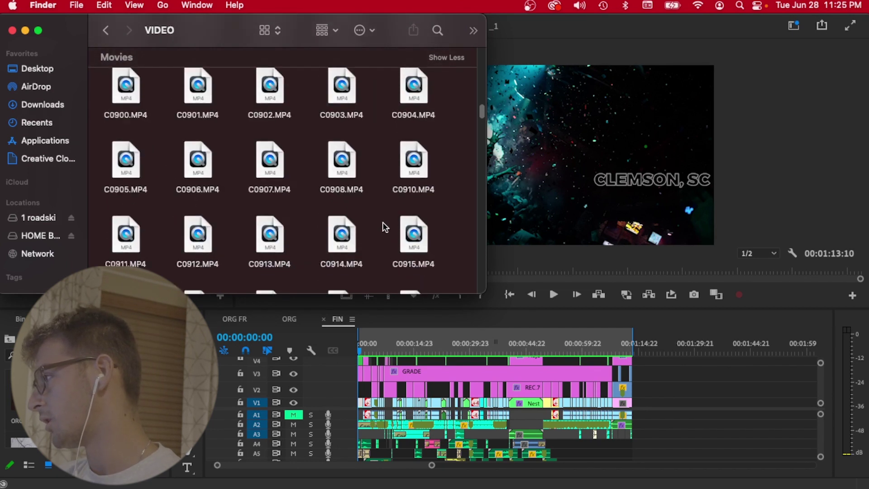
pyautogui.scroll(5, 383, 226)
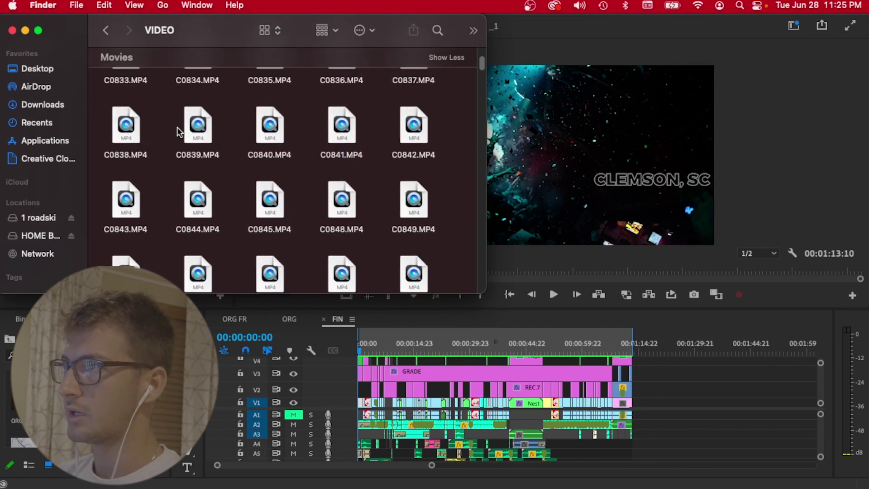
pyautogui.click(105, 31)
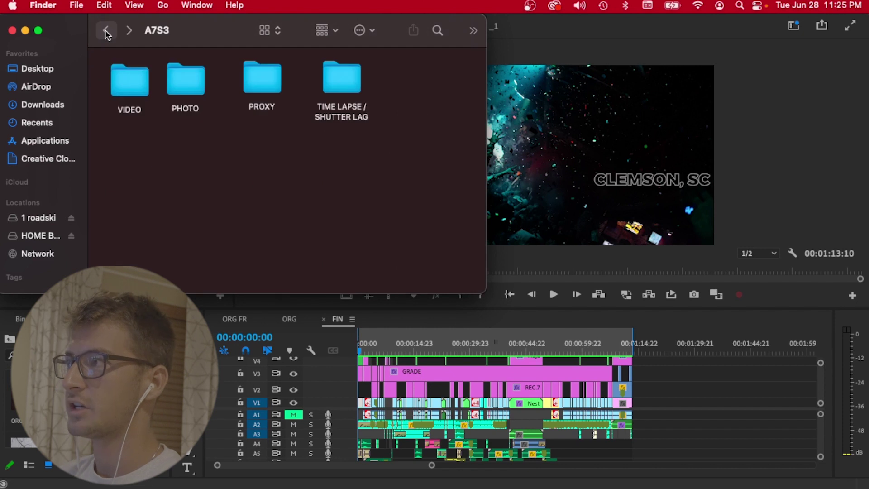
# - Open the RAW subfolder of PHOTO, select all of its ARW photos, and return to PHOTO
pyautogui.click(135, 31)
pyautogui.doubleClick(142, 88)
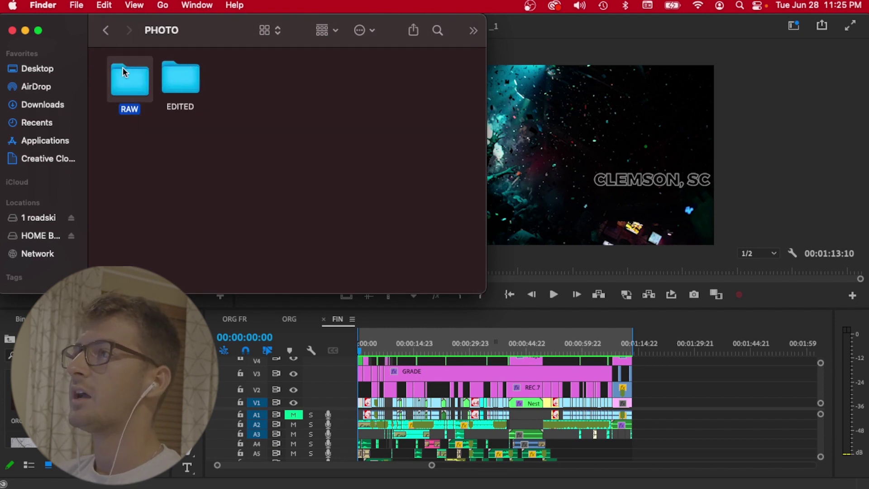
pyautogui.scroll(-10, 159, 129)
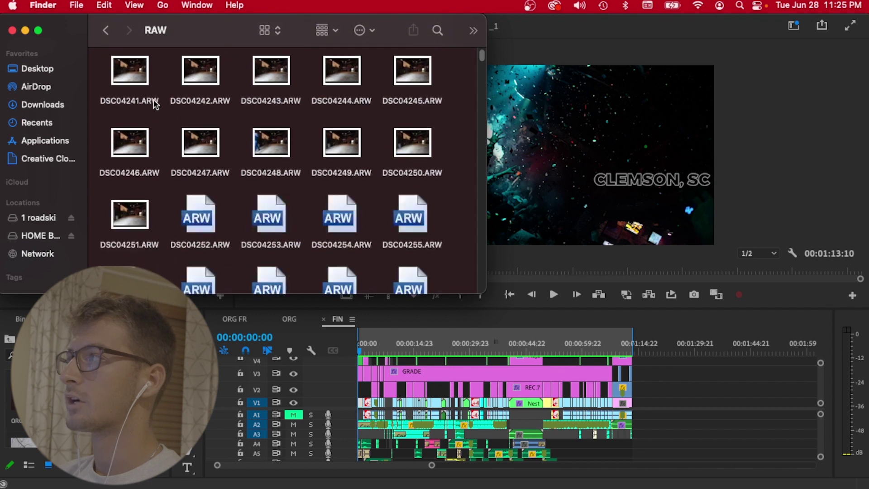
pyautogui.press('super+a')
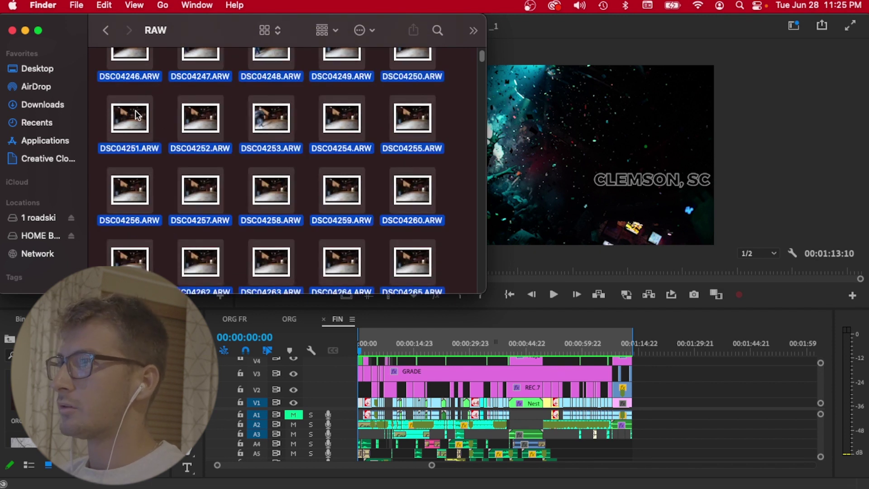
pyautogui.moveTo(150, 131); pyautogui.dragTo(109, 39)
pyautogui.click(106, 30)
# - Open the finals folder inside EDITED and select all of its exported JPG photos
pyautogui.doubleClick(183, 84)
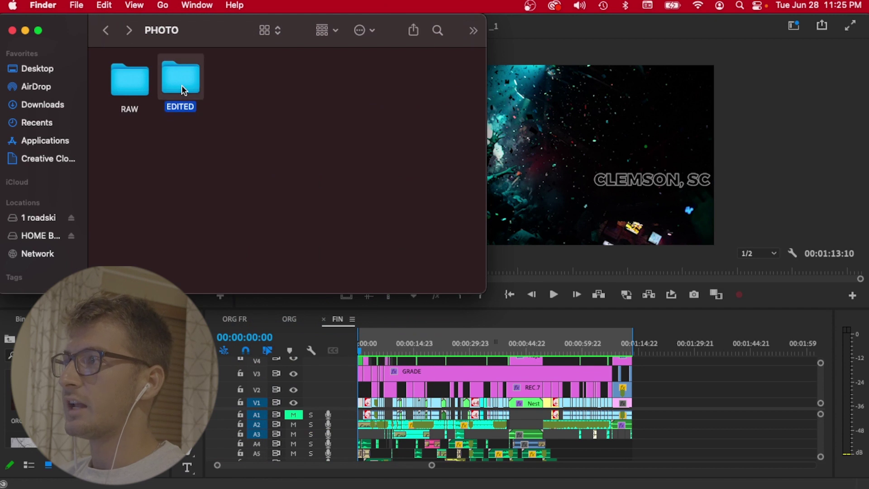
pyautogui.doubleClick(140, 84)
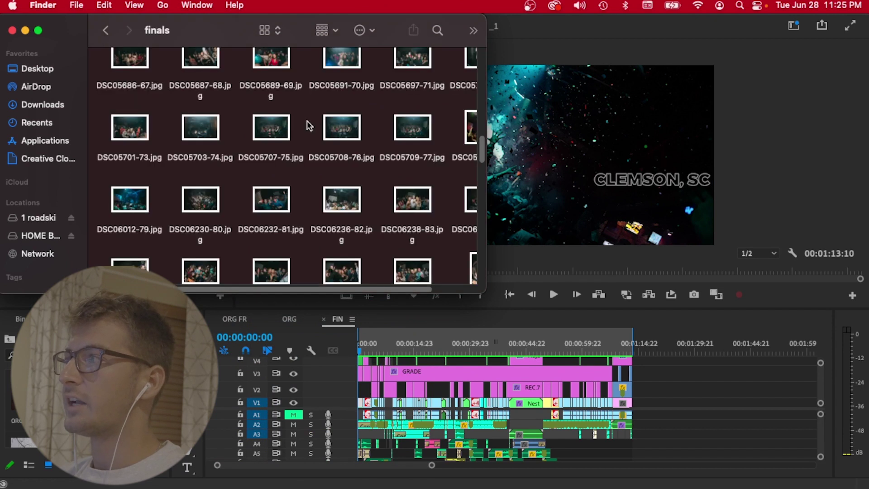
pyautogui.scroll(-2, 316, 118)
pyautogui.press('super+a')
pyautogui.moveTo(262, 172); pyautogui.dragTo(268, 175)
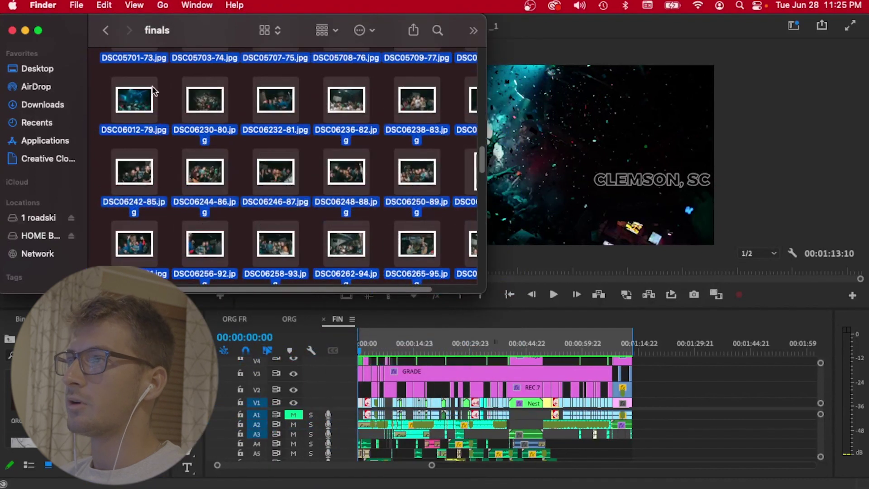
# - Go back up from finals through the CLEMSON folder to the 2022 folder
pyautogui.click(107, 32)
pyautogui.click(108, 32)
pyautogui.click(107, 32)
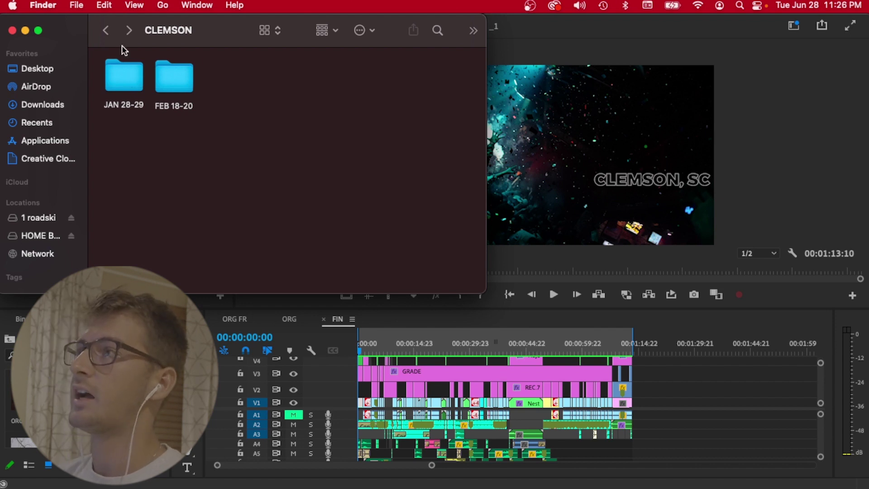
pyautogui.click(107, 30)
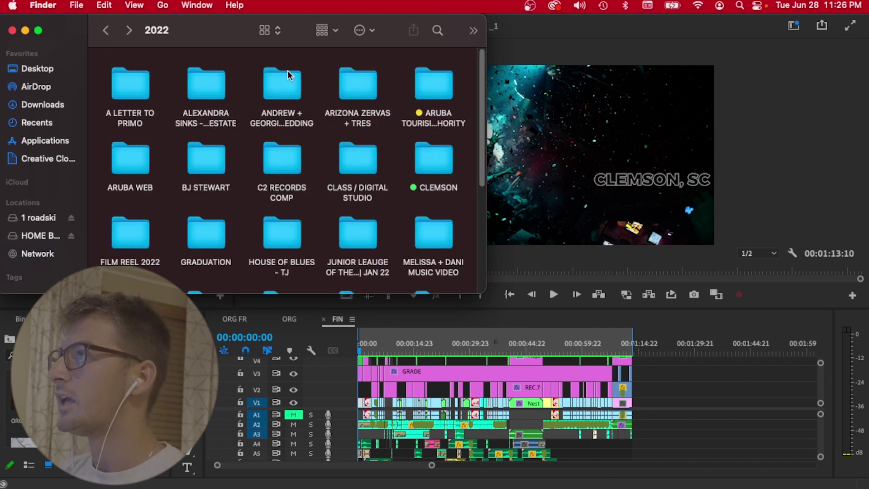
# - Open the ARIZONA ZERVAS + TRES project, look inside its FINAL folder, and return to the project folder
pyautogui.doubleClick(359, 91)
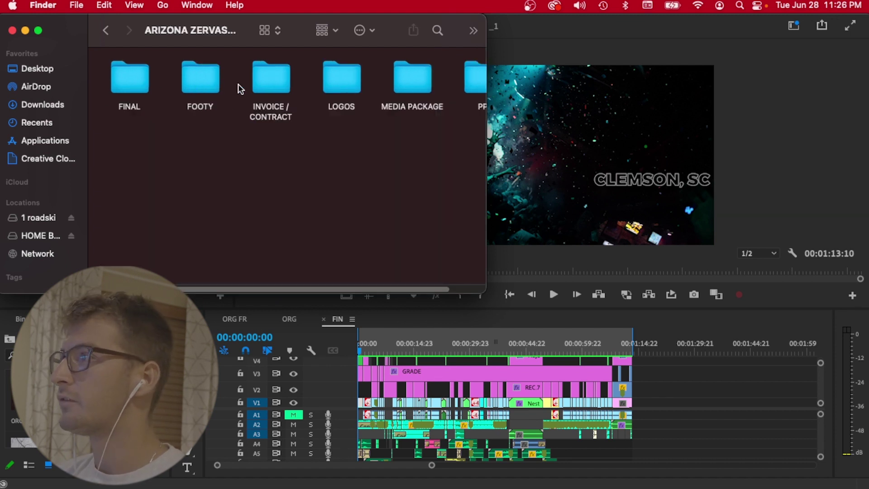
pyautogui.moveTo(361, 287); pyautogui.dragTo(313, 293)
pyautogui.doubleClick(130, 77)
pyautogui.doubleClick(130, 78)
pyautogui.click(106, 31)
pyautogui.click(107, 31)
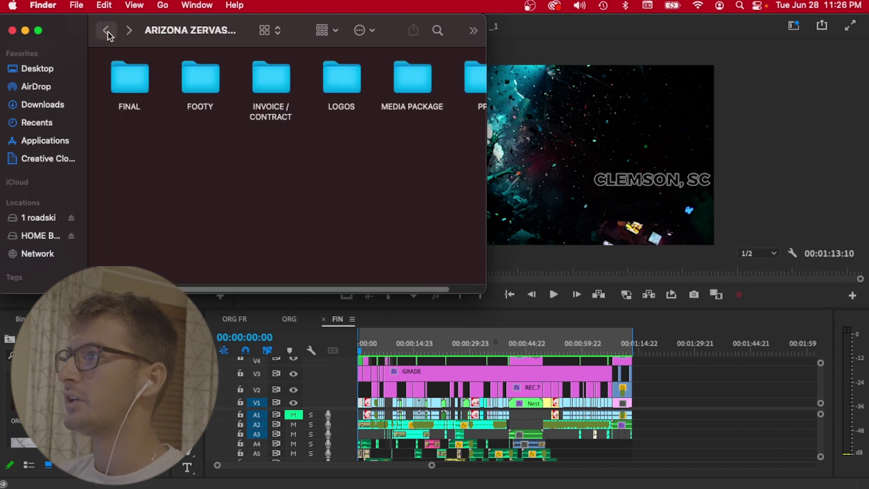
# - Go through the project's FOOTY folder into NIGHT 1 and A7S3, and look inside PHOTO and its EDITED subfolder
pyautogui.click(193, 93)
pyautogui.doubleClick(194, 94)
pyautogui.doubleClick(130, 80)
pyautogui.doubleClick(130, 81)
pyautogui.doubleClick(129, 84)
pyautogui.doubleClick(129, 81)
pyautogui.click(107, 31)
pyautogui.doubleClick(187, 89)
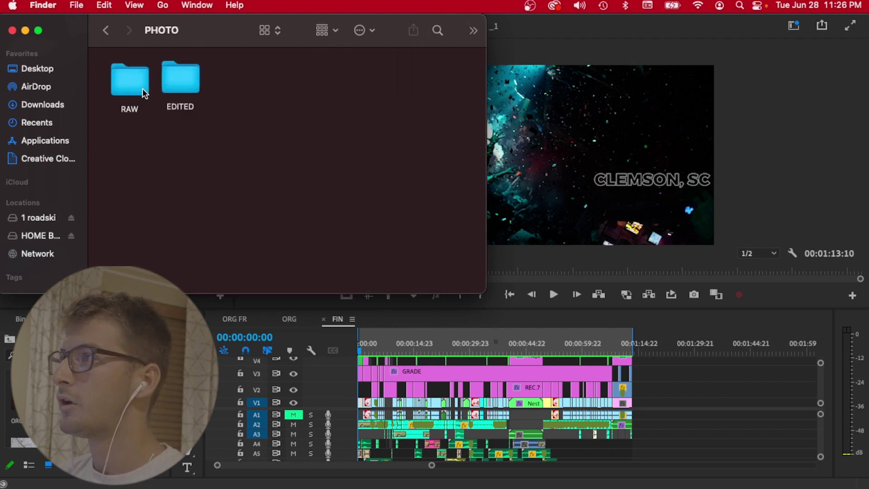
pyautogui.doubleClick(181, 79)
# - Go back up from EDITED through the ARIZONA ZERVAS + TRES and 2022 folders to HOME BASE
pyautogui.click(107, 31)
pyautogui.click(106, 31)
pyautogui.click(106, 31)
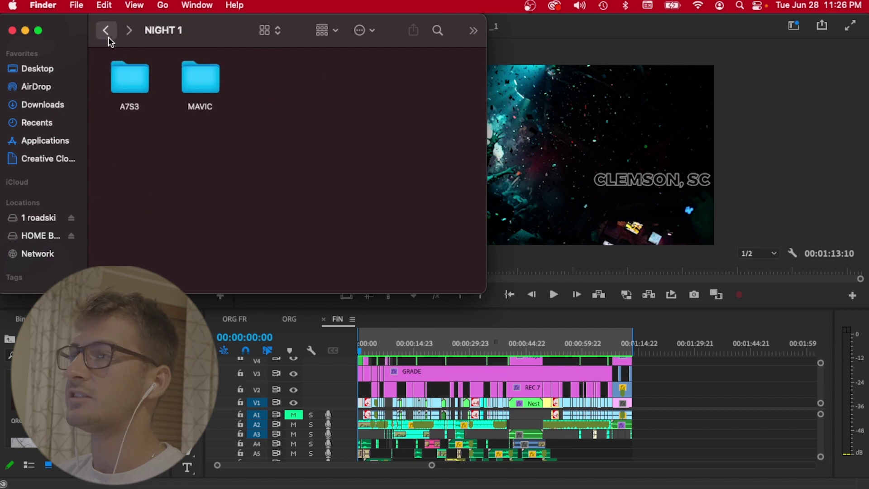
pyautogui.click(106, 31)
pyautogui.click(106, 30)
pyautogui.click(107, 31)
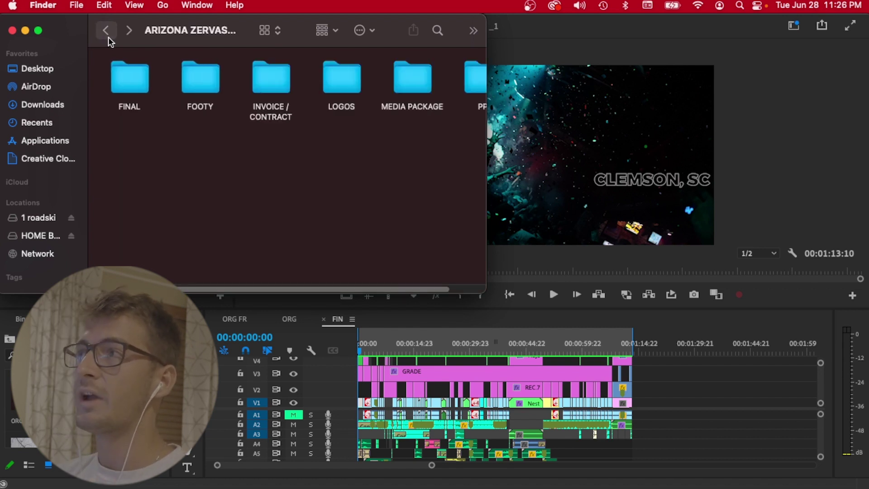
pyautogui.click(106, 31)
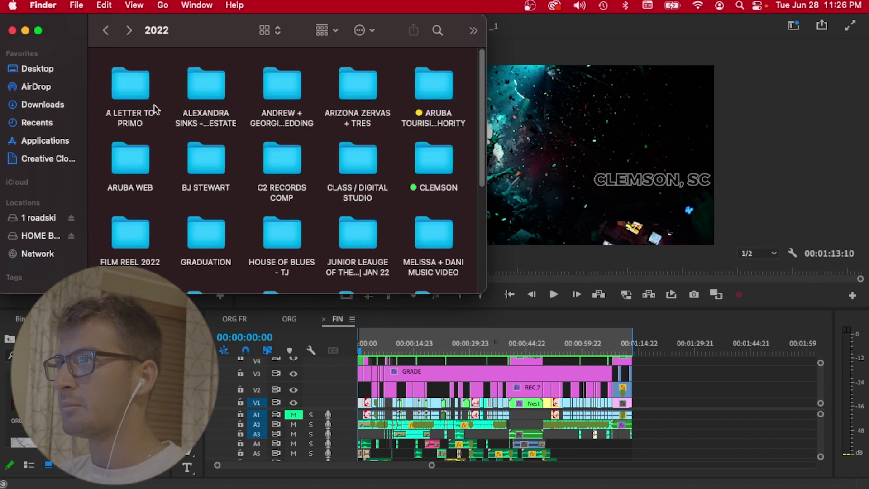
pyautogui.click(105, 31)
# - Create a folder named "youtubve video" in HOME BASE and add a "footy" subfolder inside it
pyautogui.rightClick(172, 138)
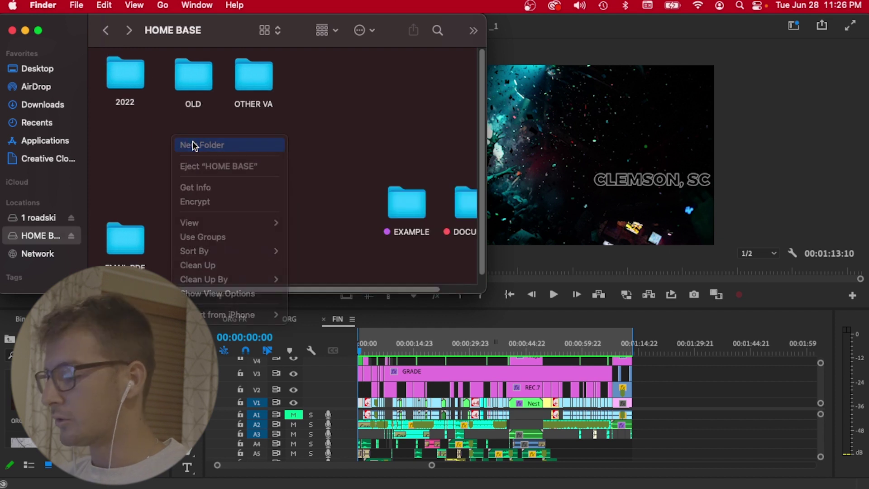
pyautogui.click(194, 145)
pyautogui.write('youtubve video')
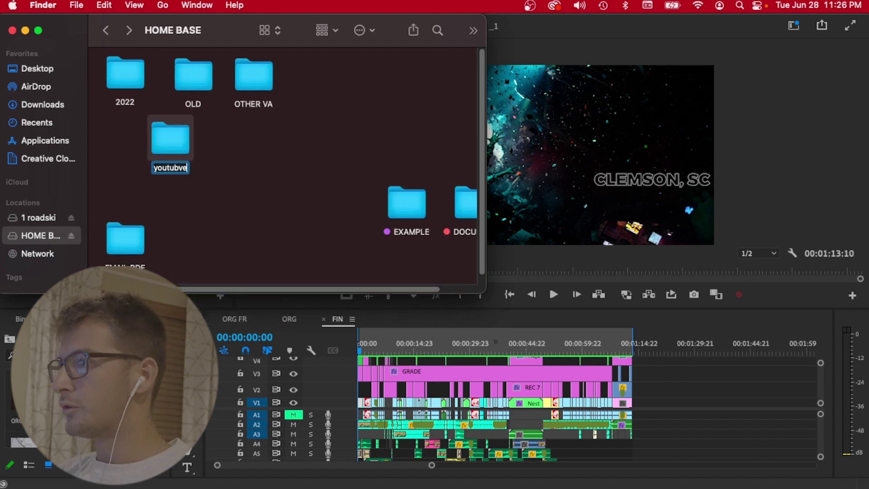
pyautogui.doubleClick(172, 136)
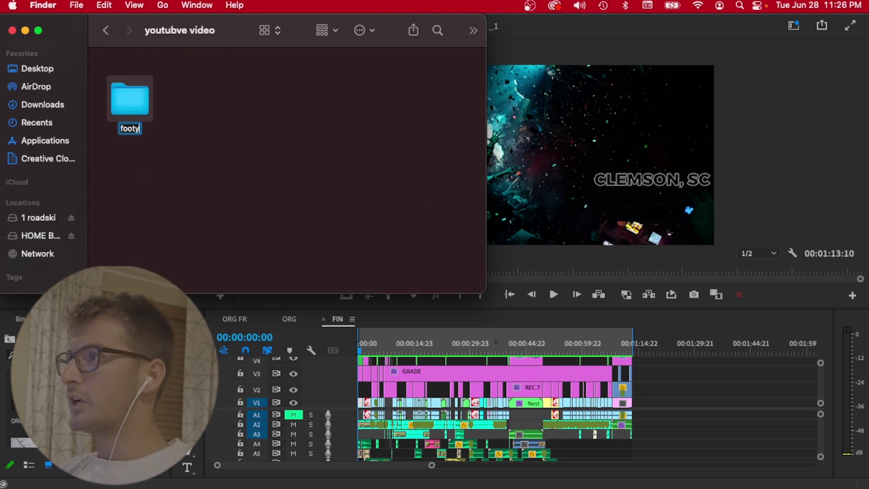
# - Return to HOME BASE and delete the "youtubve video" folder
pyautogui.click(105, 30)
pyautogui.click(173, 138)
pyautogui.moveTo(173, 138); pyautogui.dragTo(732, 472)
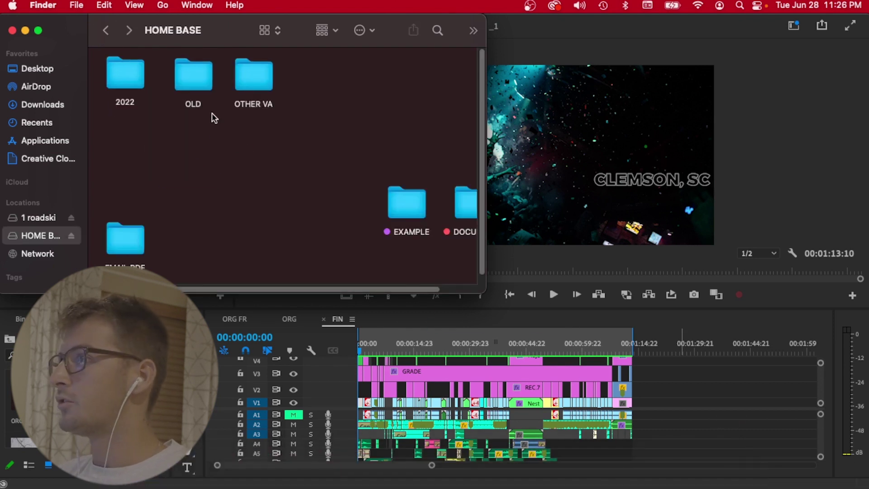
# - Open the EXAMPLE template folder in HOME BASE and copy all of its subfolders
pyautogui.doubleClick(410, 201)
pyautogui.press('super+a')
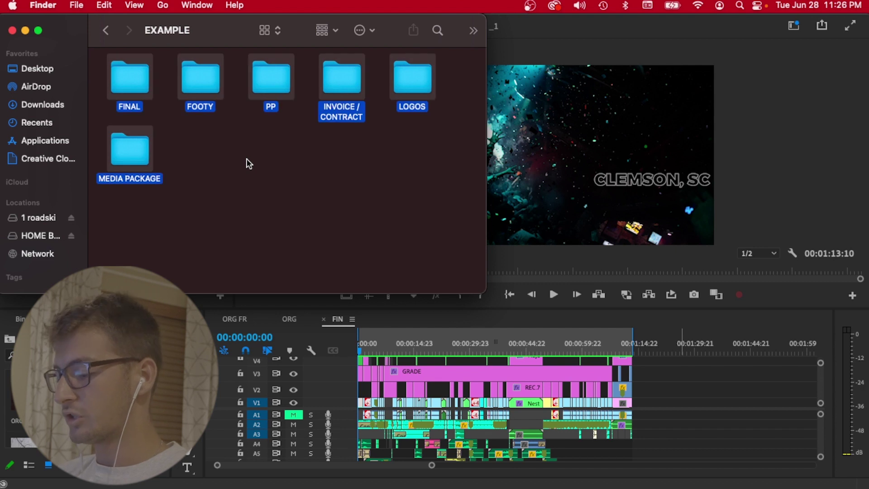
pyautogui.press('super+c')
# - Create a folder named YOUTUBE in HOME BASE and paste the copied template subfolders into it
pyautogui.click(109, 30)
pyautogui.rightClick(229, 158)
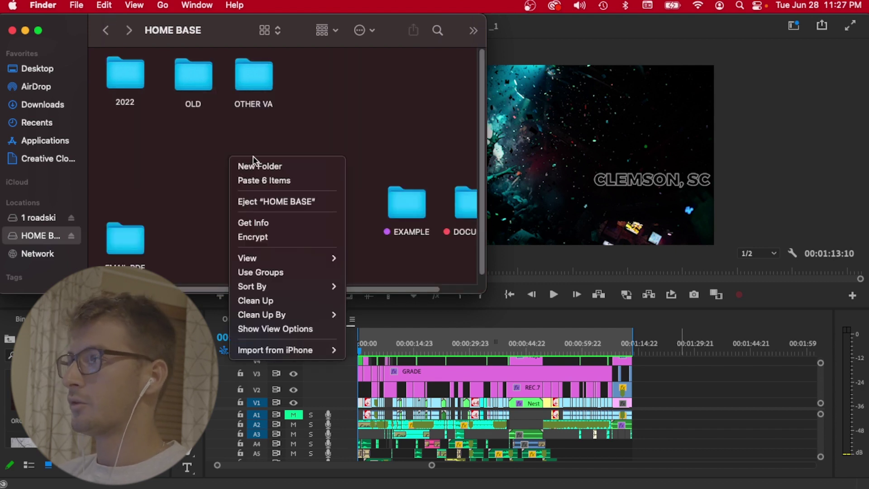
pyautogui.click(257, 166)
pyautogui.write('YOUTUBE')
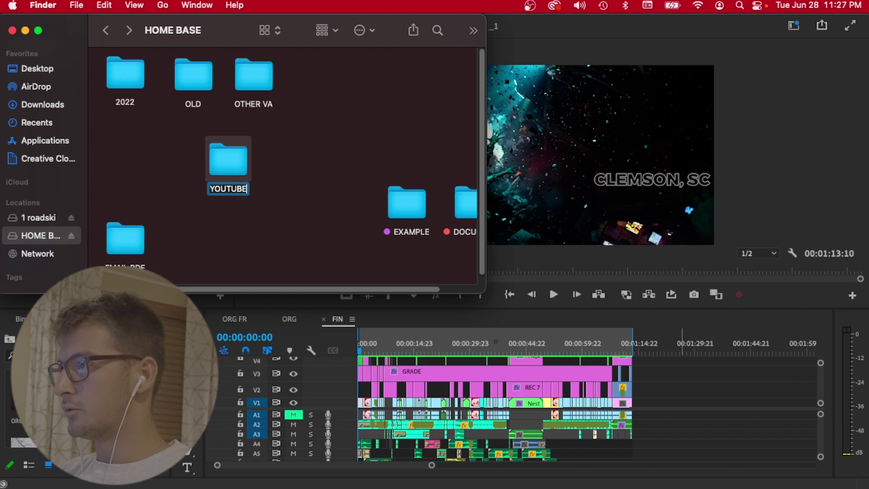
pyautogui.press('Return')
pyautogui.doubleClick(230, 161)
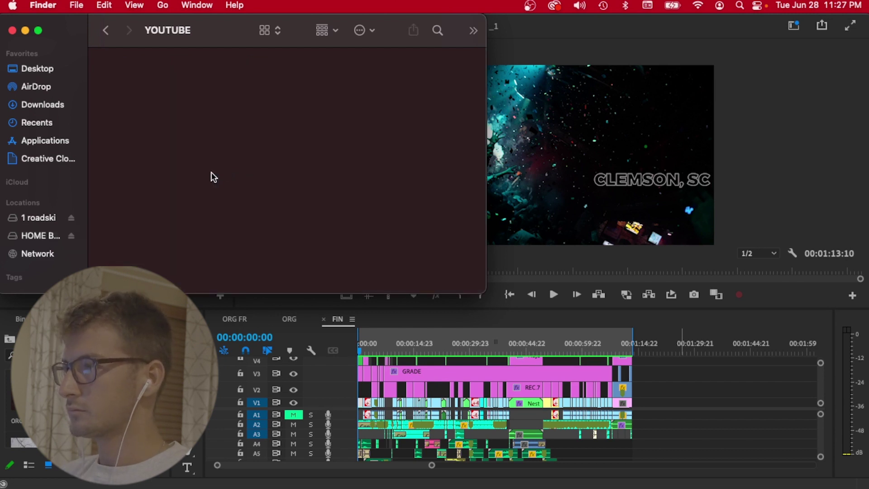
pyautogui.press('super+v')
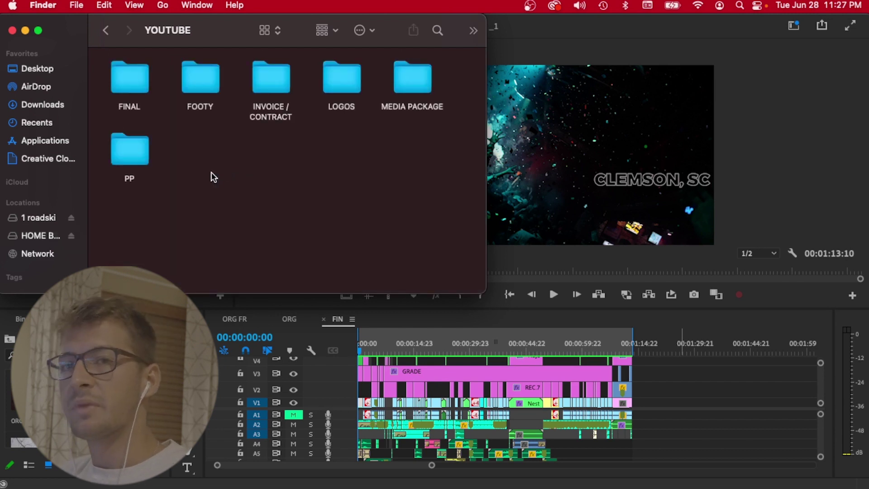
# - Open A7S3 inside the pasted FOOTY folder, look inside its VIDEO subfolder, and return to A7S3
pyautogui.doubleClick(213, 76)
pyautogui.click(269, 75)
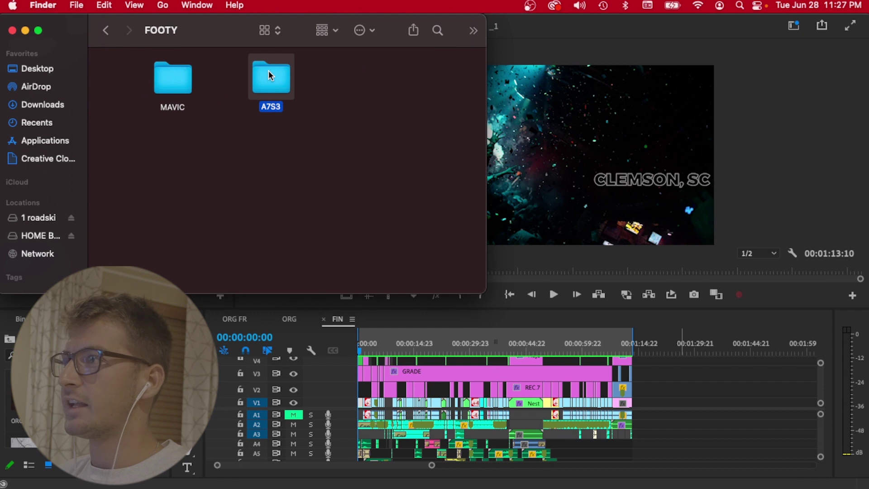
pyautogui.doubleClick(269, 75)
pyautogui.doubleClick(122, 75)
pyautogui.click(111, 32)
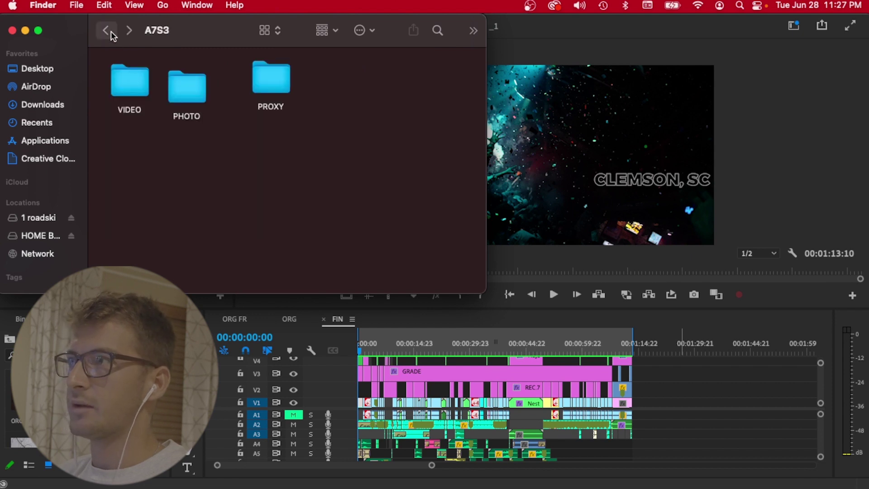
# - Return to HOME BASE and delete the YOUTUBE folder
pyautogui.click(111, 31)
pyautogui.click(111, 31)
pyautogui.click(111, 32)
pyautogui.click(228, 162)
pyautogui.moveTo(852, 481); pyautogui.dragTo(724, 474)
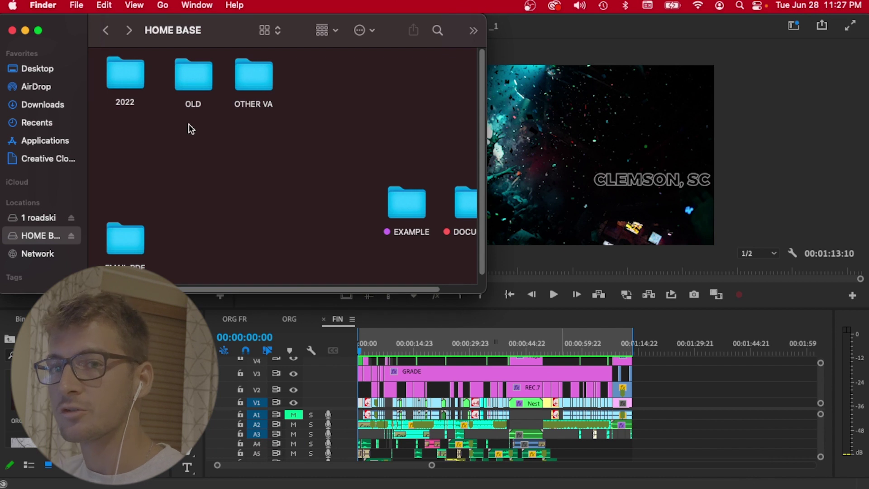
# - Replace the current Finder window with a new one and open EXAMPLE (PROJECT NAME) in the portable folder on the 1 roadski drive
pyautogui.click(12, 30)
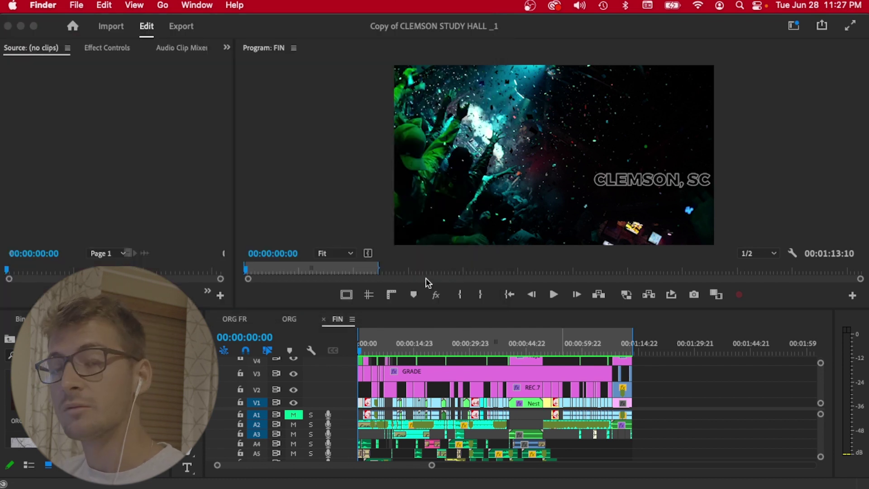
pyautogui.click(142, 483)
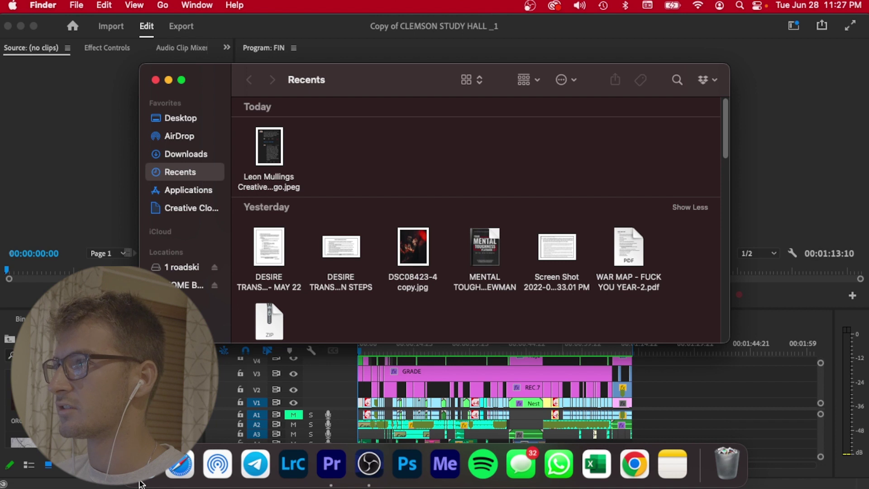
pyautogui.click(181, 268)
pyautogui.doubleClick(271, 129)
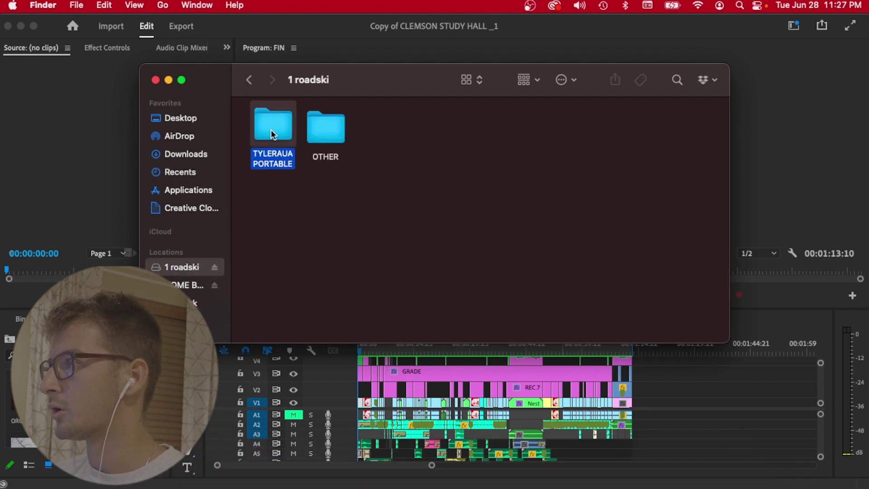
pyautogui.click(344, 137)
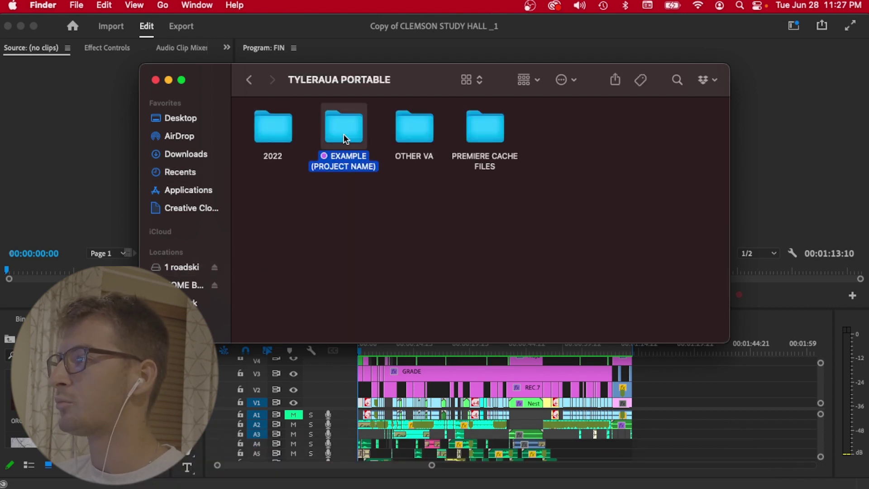
pyautogui.doubleClick(344, 138)
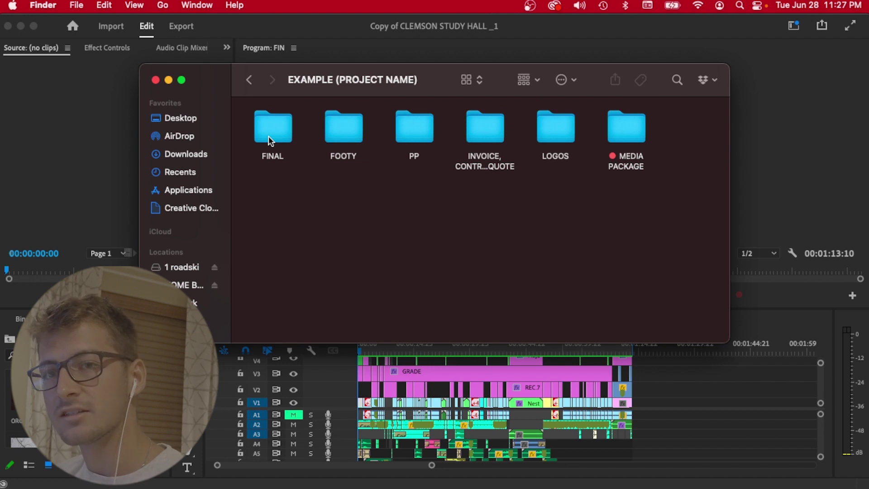
# - Look inside the template's FINAL folder, then open FOOTY and select its IPHONE subfolder
pyautogui.doubleClick(268, 136)
pyautogui.click(249, 80)
pyautogui.doubleClick(329, 119)
pyautogui.click(492, 126)
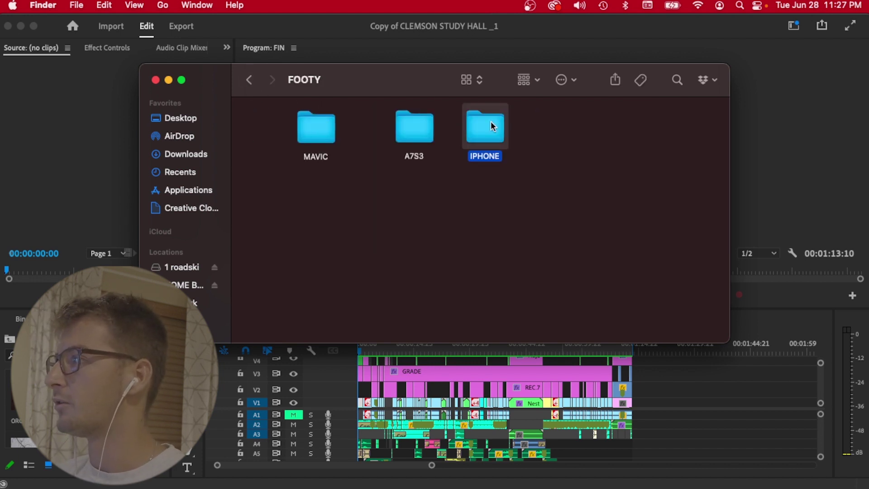
# - Look through the PHOTO subfolder of IPHONE and the contents of MAVIC, returning to the parent folder after each
pyautogui.doubleClick(492, 126)
pyautogui.doubleClick(275, 127)
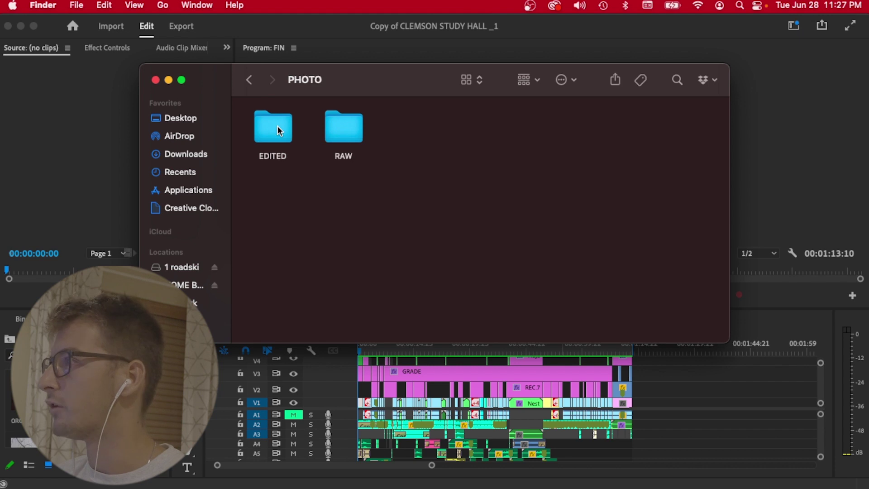
pyautogui.doubleClick(249, 80)
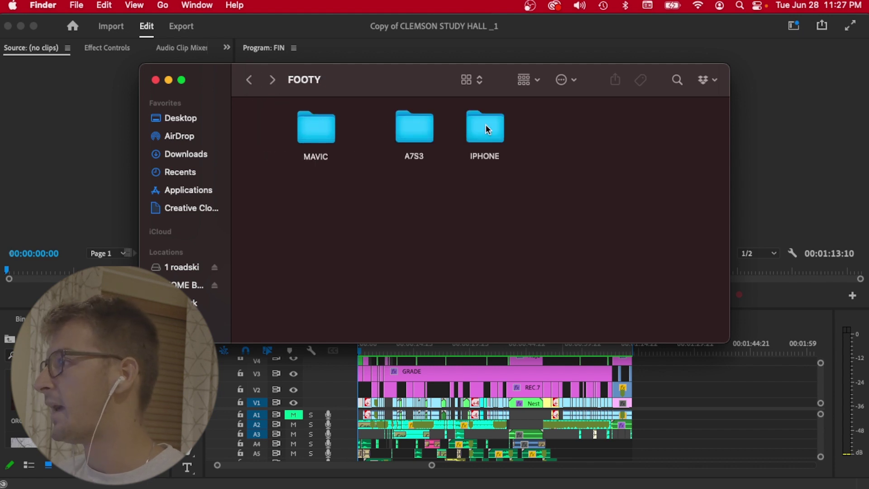
pyautogui.doubleClick(316, 129)
pyautogui.doubleClick(329, 130)
pyautogui.tripleClick(250, 80)
pyautogui.click(251, 80)
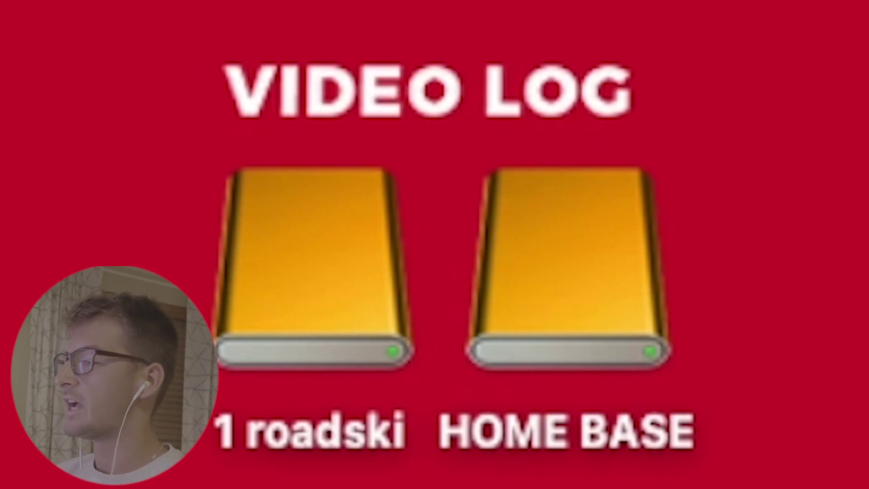
# - Preview the storage information of the 1 roadski drive and the HOME BASE drive from the desktop
pyautogui.moveTo(5, 233)
pyautogui.mouseDown()
pyautogui.moveTo(734, 388)
pyautogui.moveTo(14, 236)
pyautogui.mouseUp()
pyautogui.click(339, 290)
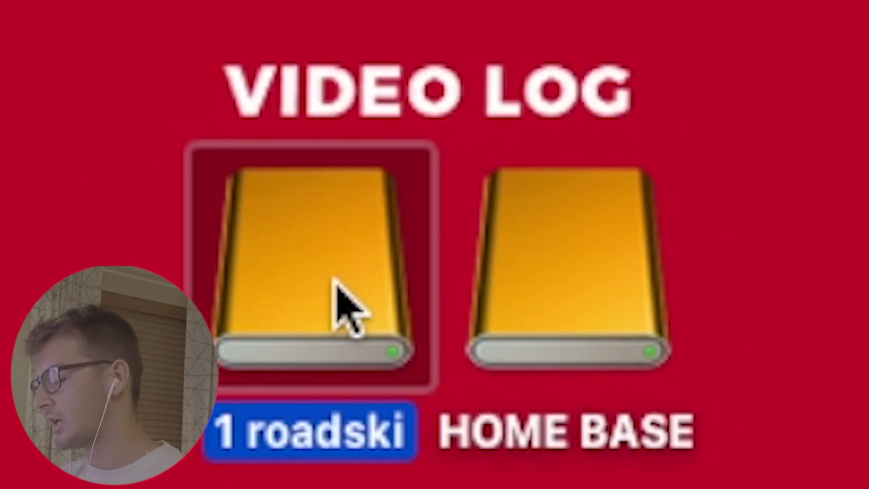
pyautogui.press('space')
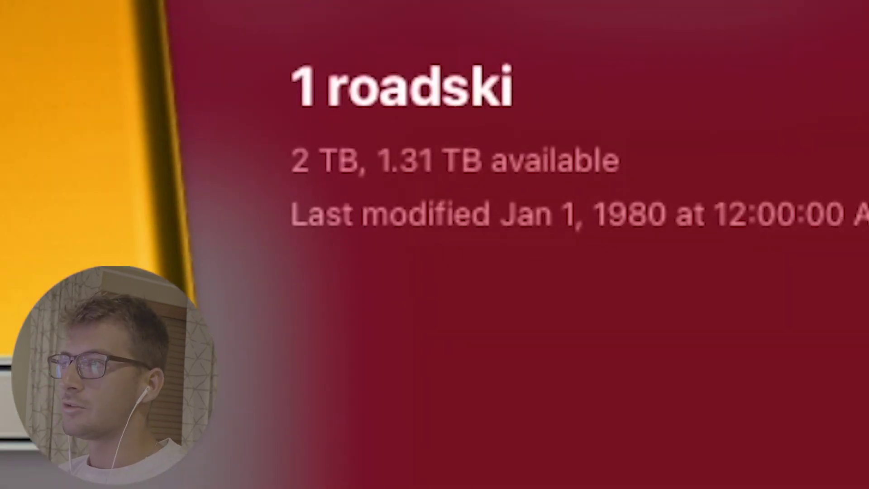
pyautogui.press('Right')
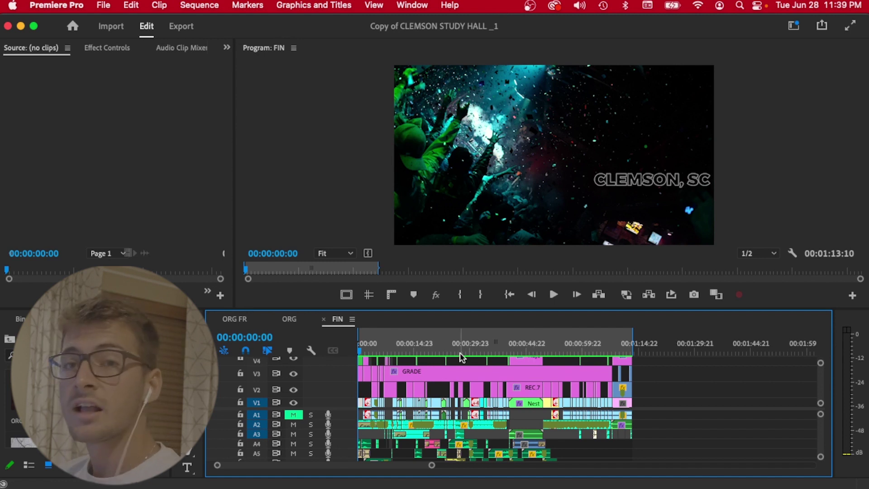
# - Switch to Premiere Pro, open the ORG FR sequence, inspect its full run of clips, and place the playhead at its end
pyautogui.click(290, 321)
pyautogui.click(236, 319)
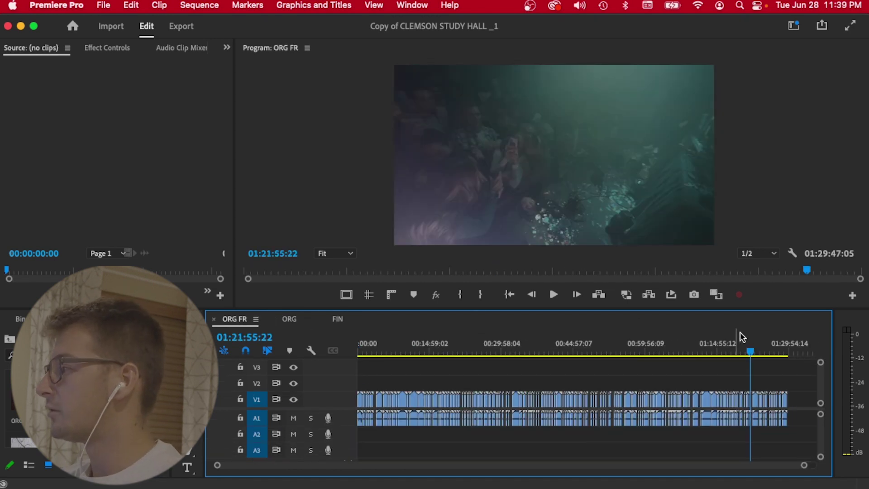
pyautogui.moveTo(750, 349); pyautogui.dragTo(768, 359)
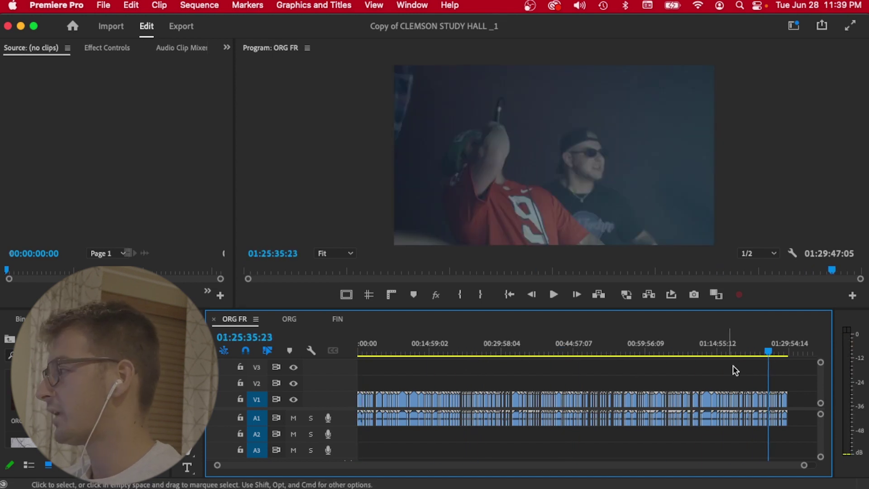
pyautogui.moveTo(817, 369); pyautogui.dragTo(357, 453)
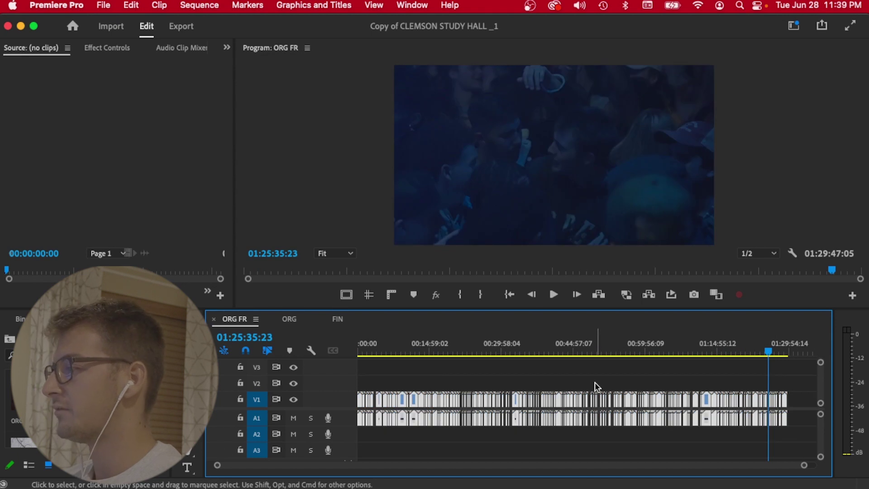
pyautogui.click(687, 367)
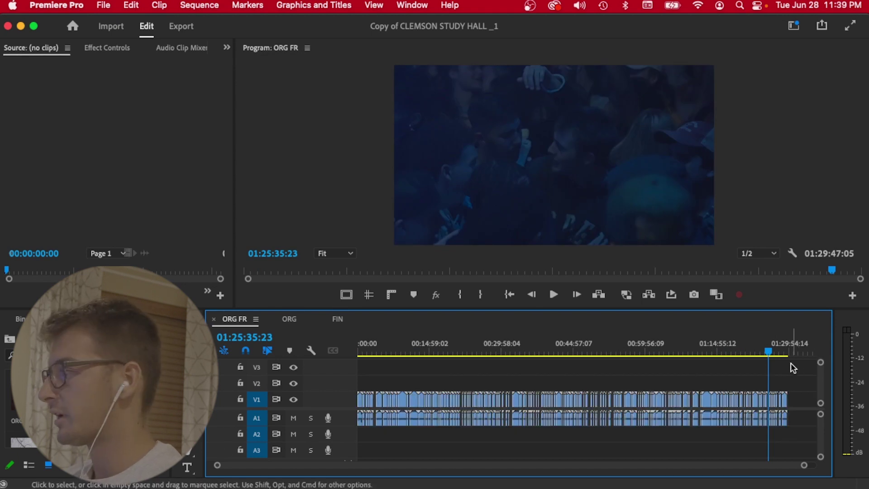
pyautogui.click(792, 351)
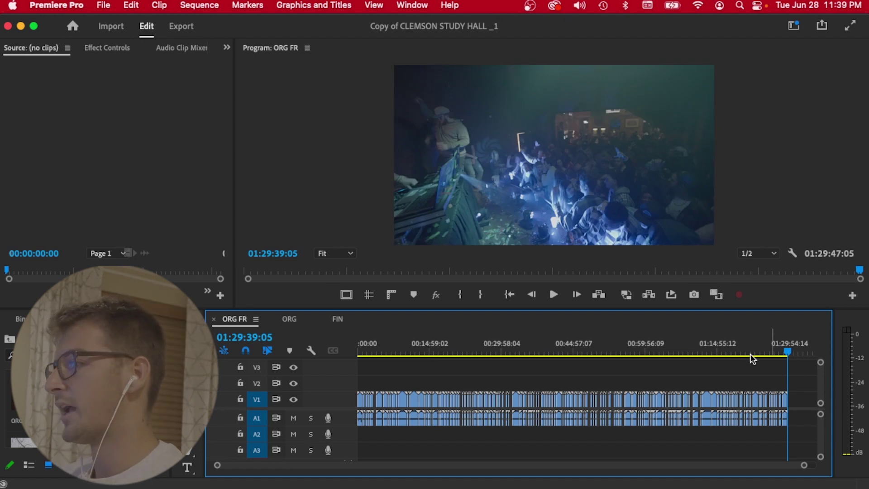
# - Play a short part of the ORG FR footage from about 00:08:34 and stop playback
pyautogui.click(398, 350)
pyautogui.press('space')
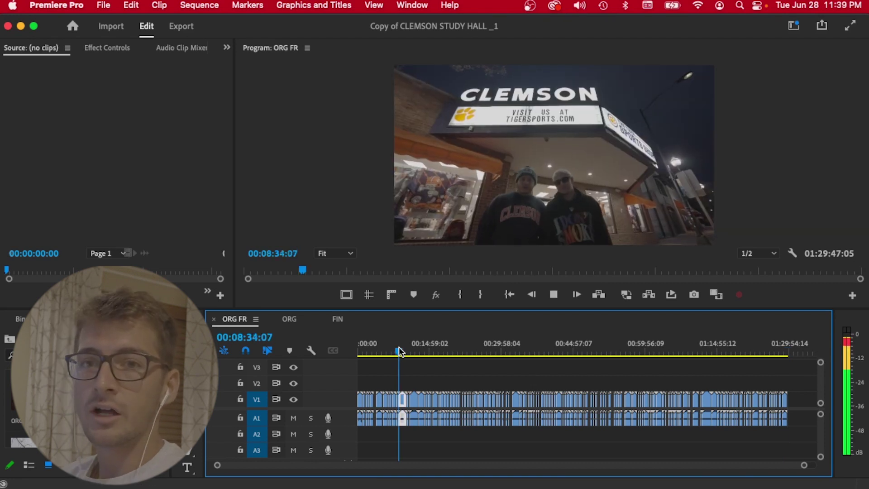
pyautogui.press('space')
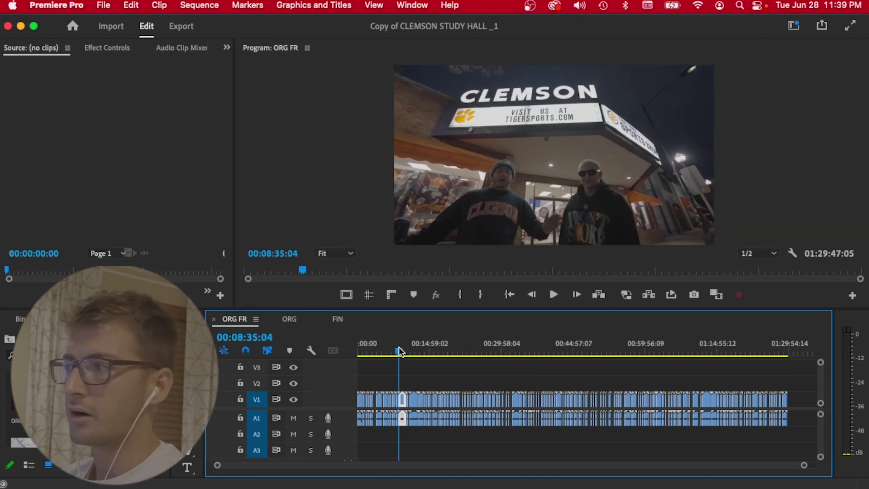
# - Open the ORG sequence, examine its grouped clips up close, and move the playhead to 00:19:10:03 after the first section
pyautogui.click(288, 319)
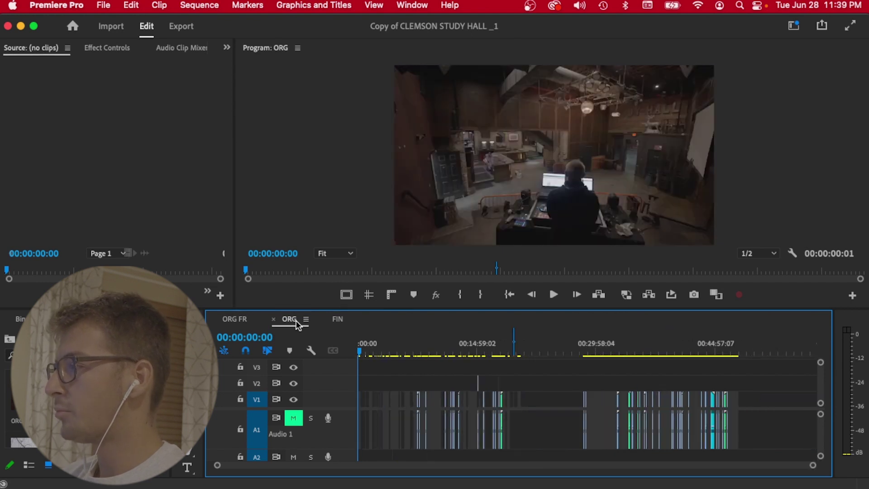
pyautogui.press('=')
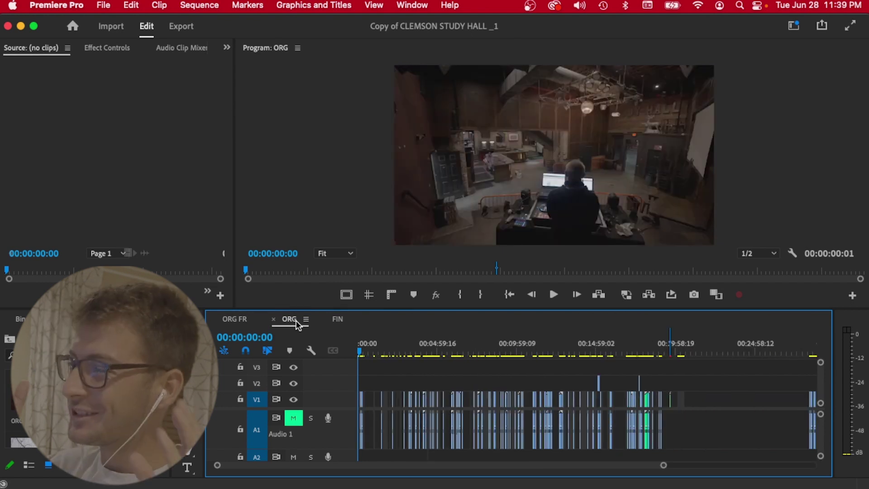
pyautogui.press('=')
pyautogui.press('=')
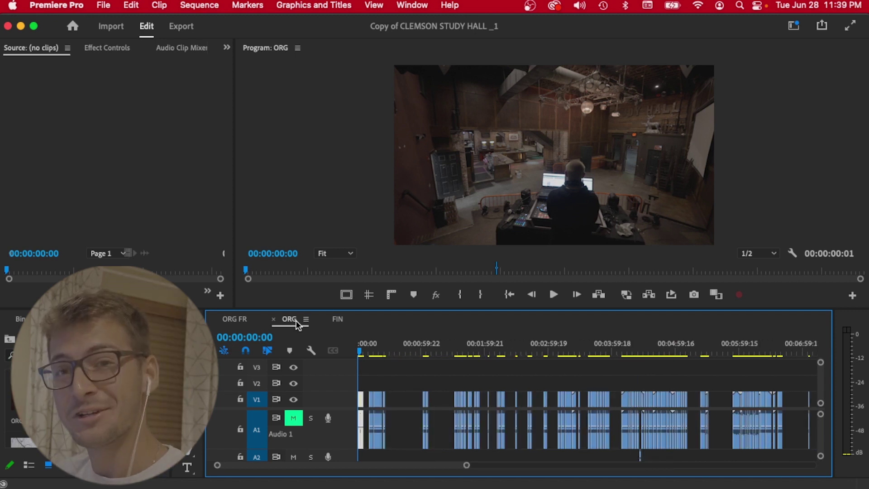
pyautogui.press('-')
pyautogui.press('-')
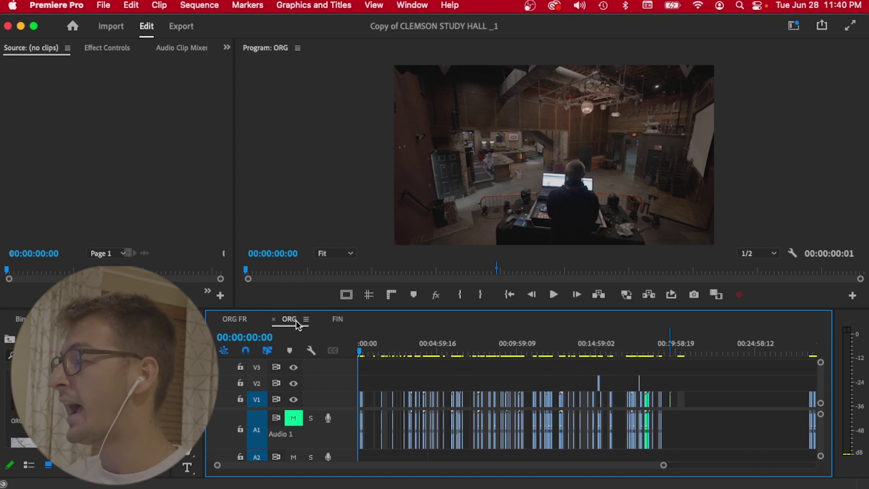
pyautogui.moveTo(654, 344); pyautogui.dragTo(665, 346)
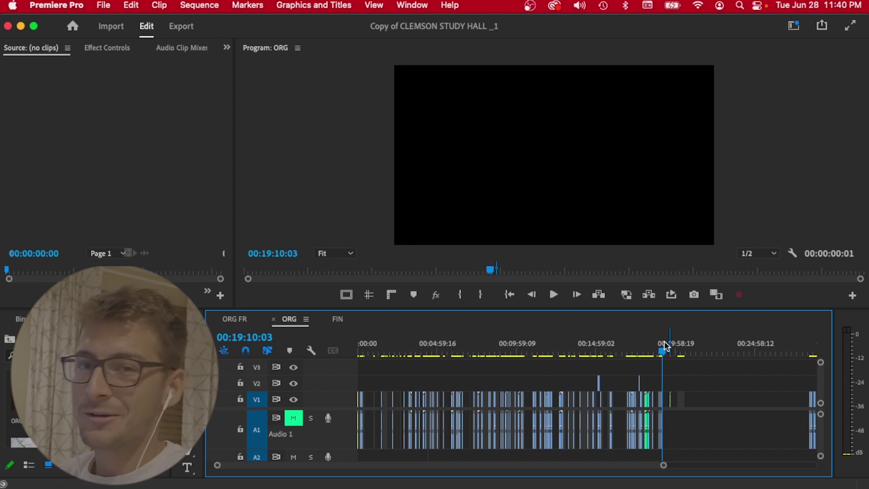
# - Examine the last clips of ORG's first section, stepping the playhead back through edit points to 00:18:32:11
pyautogui.scroll(-4, 664, 347)
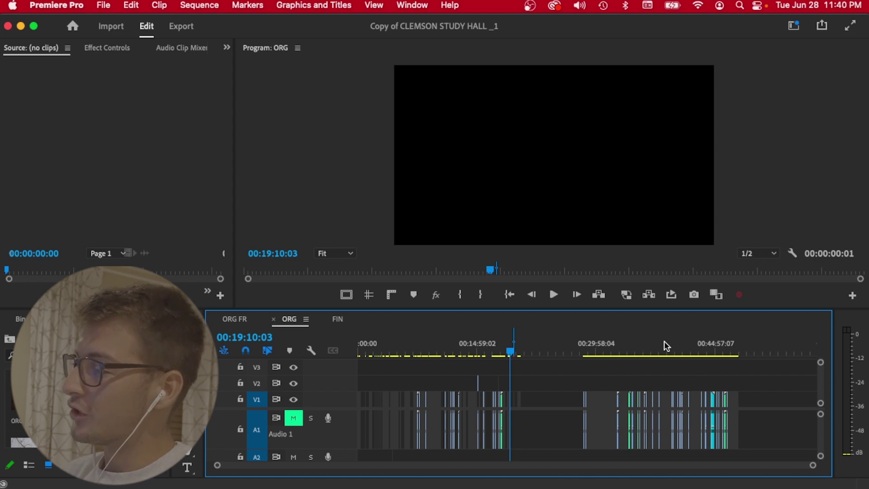
pyautogui.scroll(4, 664, 346)
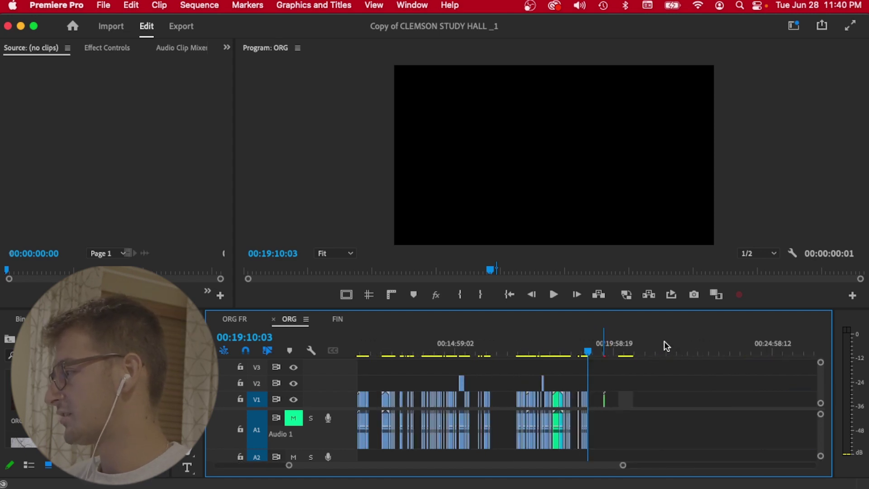
pyautogui.press('Up')
pyautogui.press('Up')
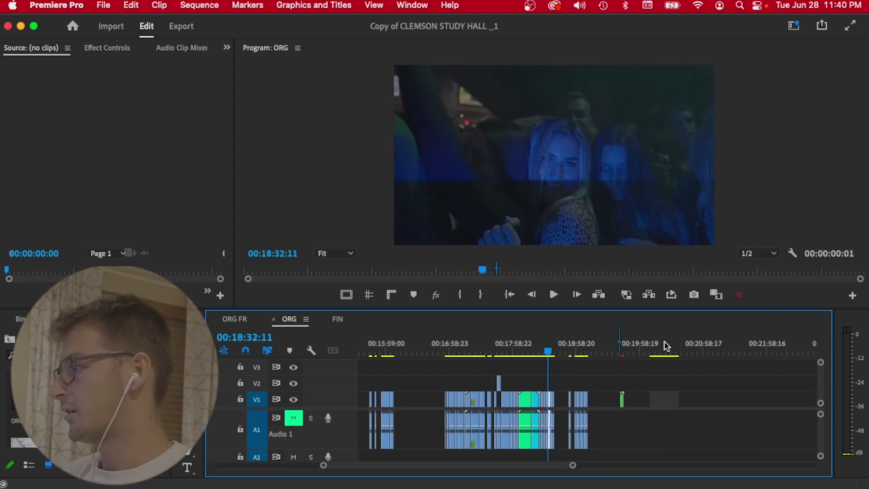
pyautogui.scroll(-3, 666, 347)
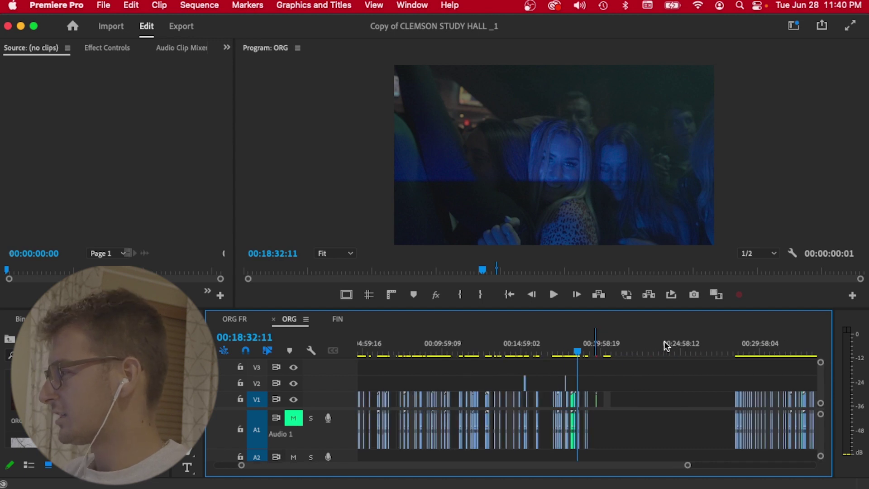
# - Move to the start of ORG's second section at 00:28:24:18 and scrub through its clips
pyautogui.scroll(-2, 666, 346)
pyautogui.click(690, 352)
pyautogui.scroll(5, 634, 352)
pyautogui.scroll(-4, 520, 354)
pyautogui.click(386, 351)
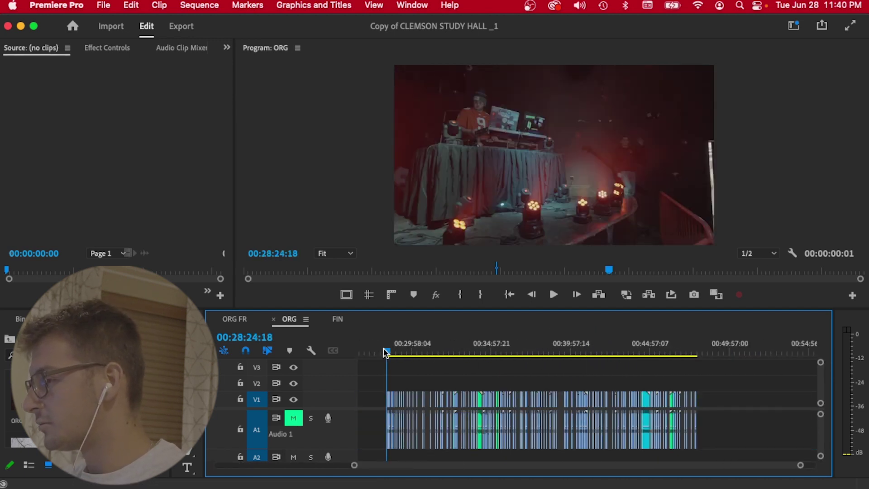
pyautogui.moveTo(389, 351)
pyautogui.mouseDown()
pyautogui.moveTo(708, 340)
pyautogui.moveTo(406, 346)
pyautogui.mouseUp()
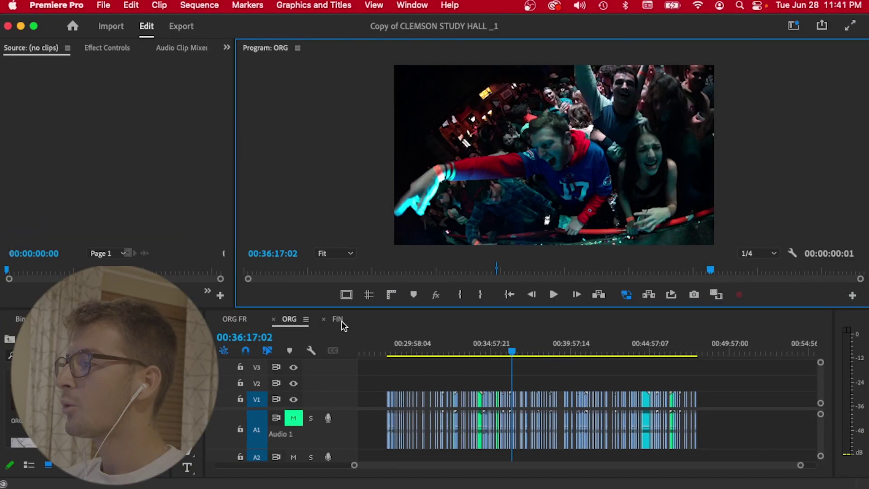
# - Open the FIN sequence and set the playhead to 00:00:15:00
pyautogui.click(340, 319)
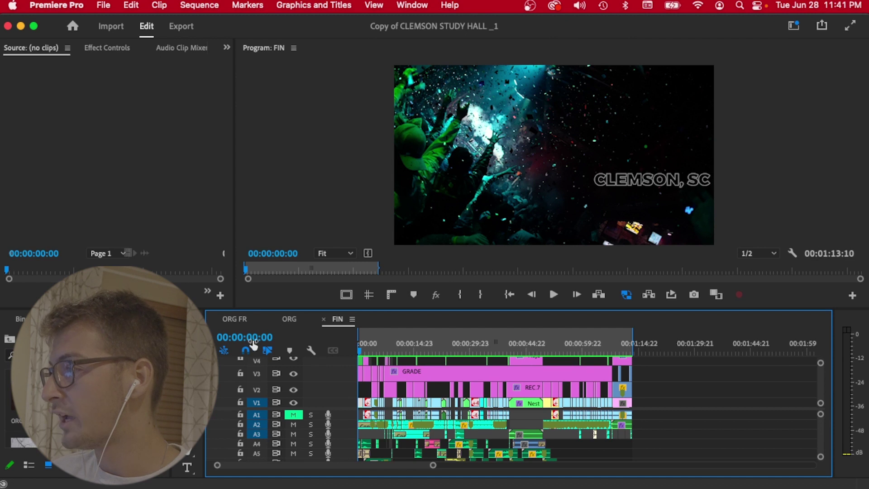
pyautogui.click(263, 337)
pyautogui.click(248, 335)
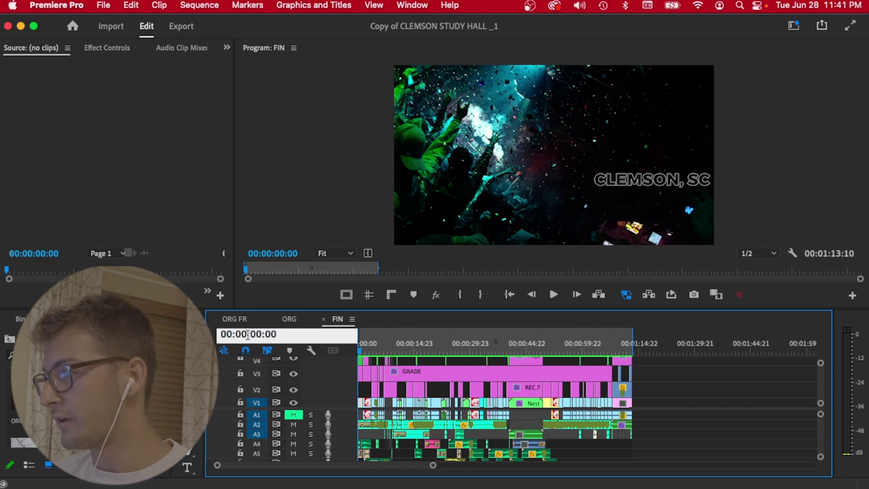
pyautogui.press('Delete')
pyautogui.press('Delete')
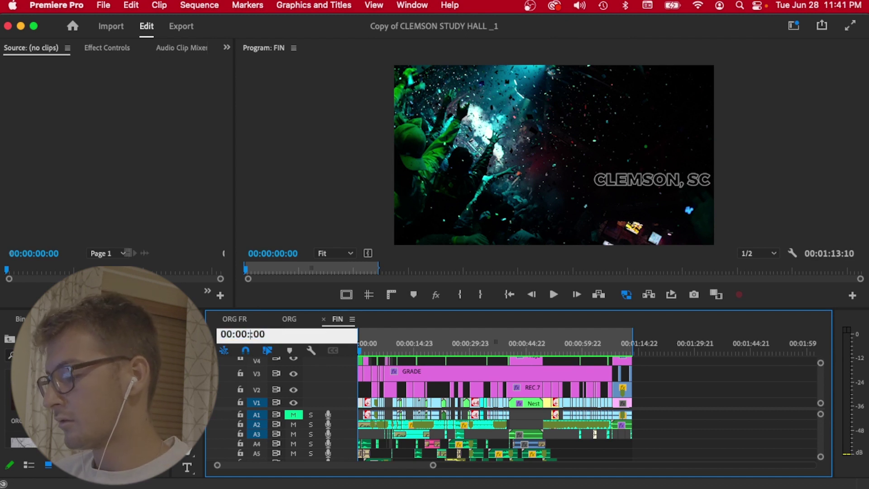
pyautogui.write('15')
pyautogui.press('Return')
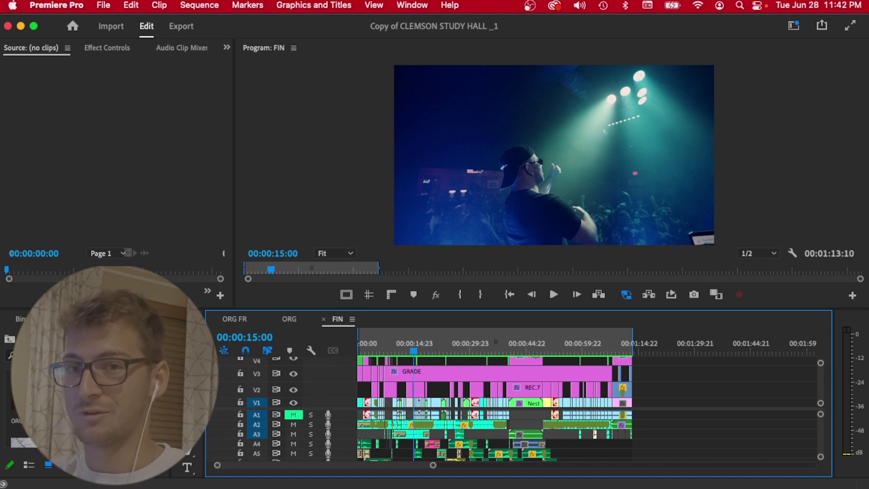
# - Play the FIN sequence from its beginning to about 00:00:15:08, stop, and return to the start
pyautogui.press('Home')
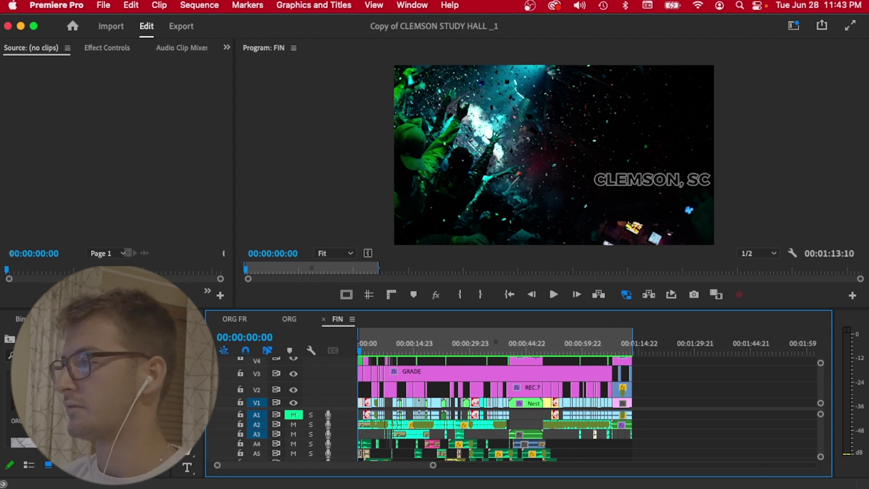
pyautogui.press('space')
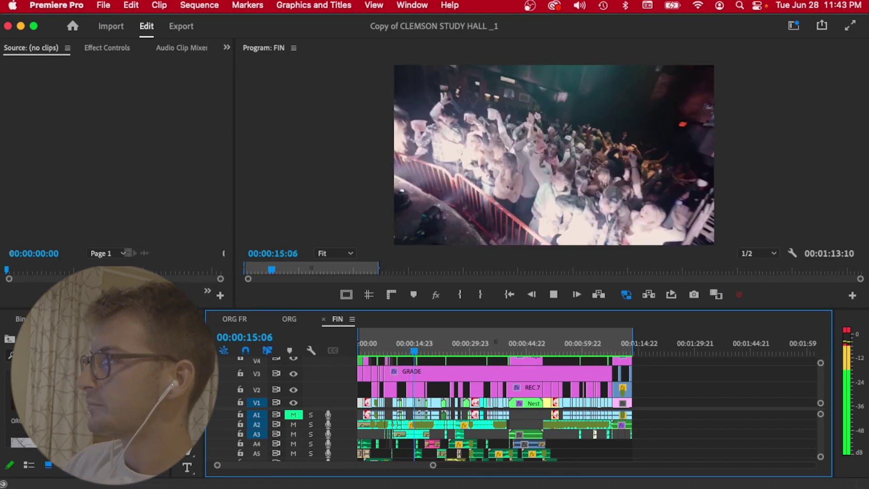
pyautogui.press('space')
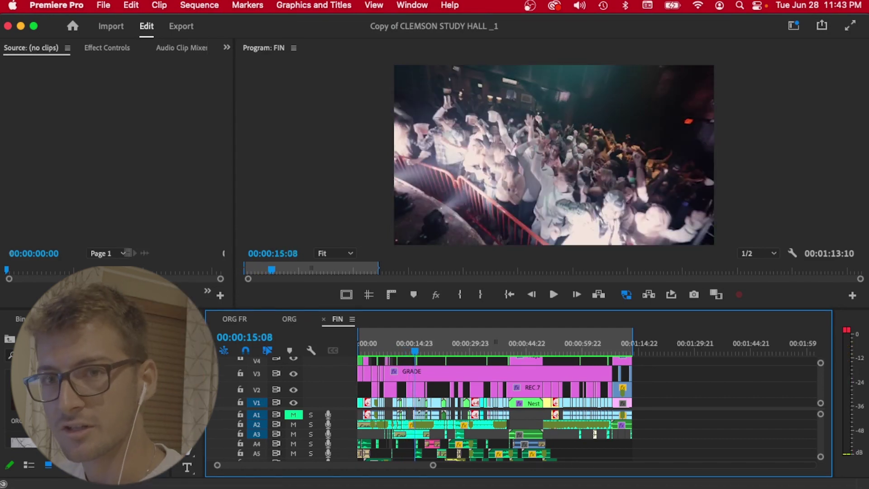
pyautogui.press('Home')
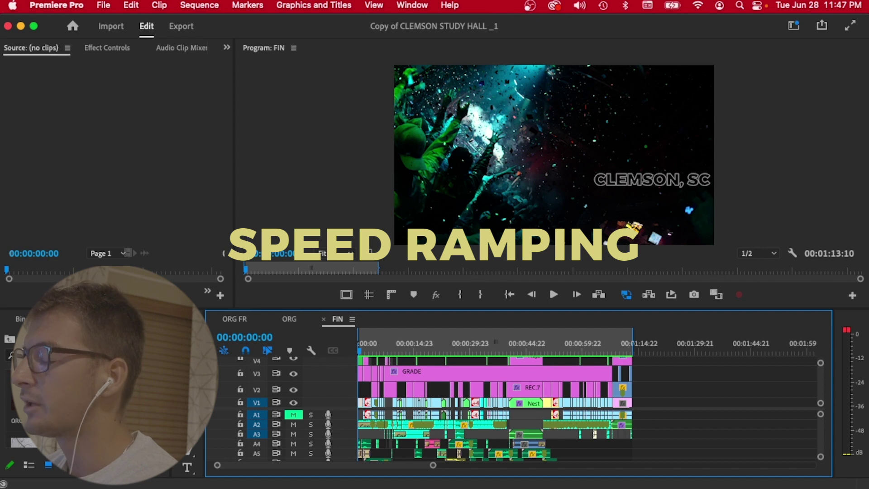
# - Play the opening CLEMSON, SC title to 00:00:00:19, stop, and return the playhead to the start
pyautogui.press('space')
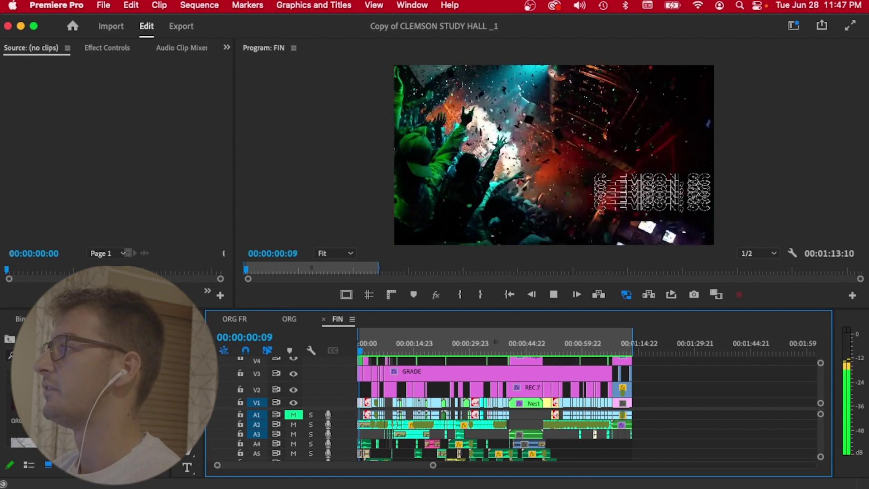
pyautogui.press('space')
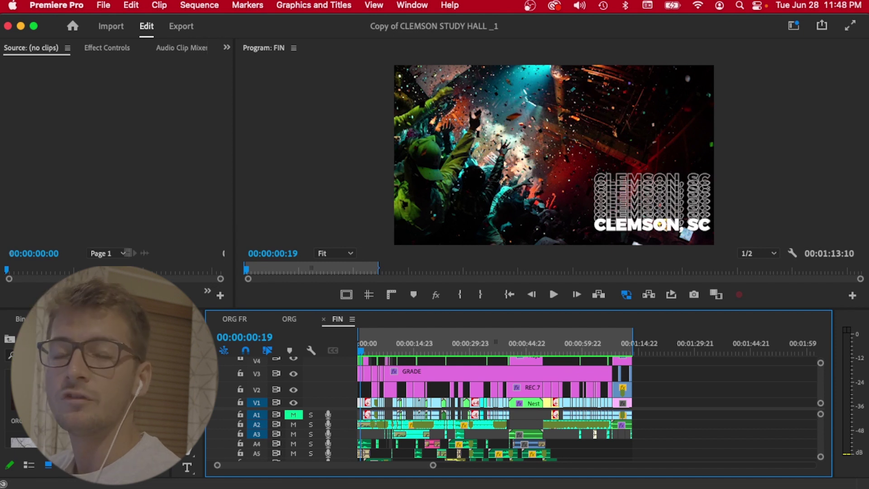
pyautogui.press('Home')
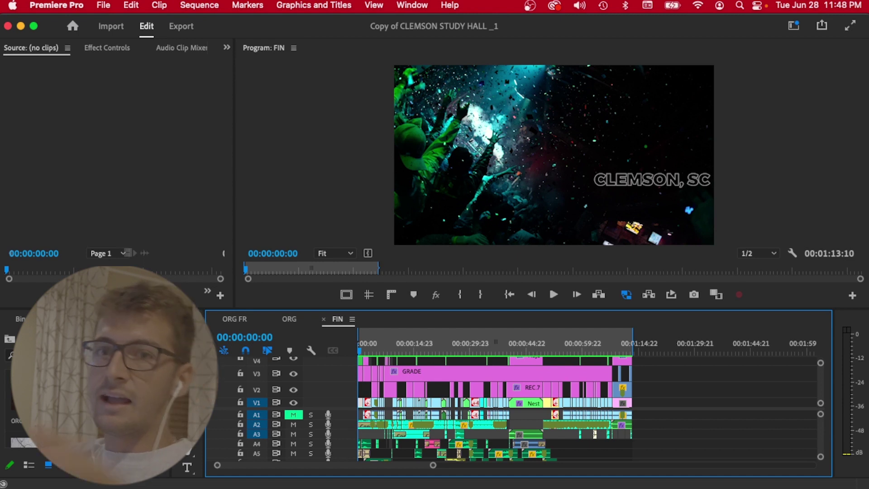
# - Play the FIN sequence's opening titles twice from the start, stopping at 00:00:03:09 in the STUDYHALL shot
pyautogui.press('space')
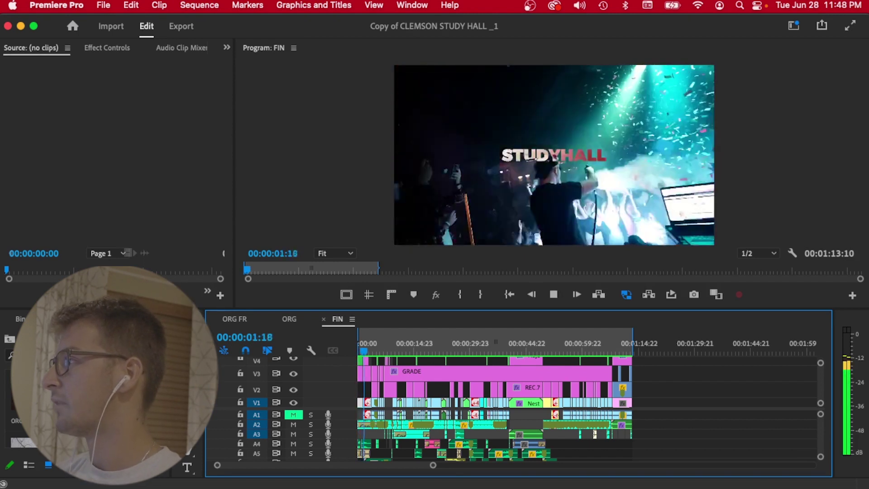
pyautogui.press('space')
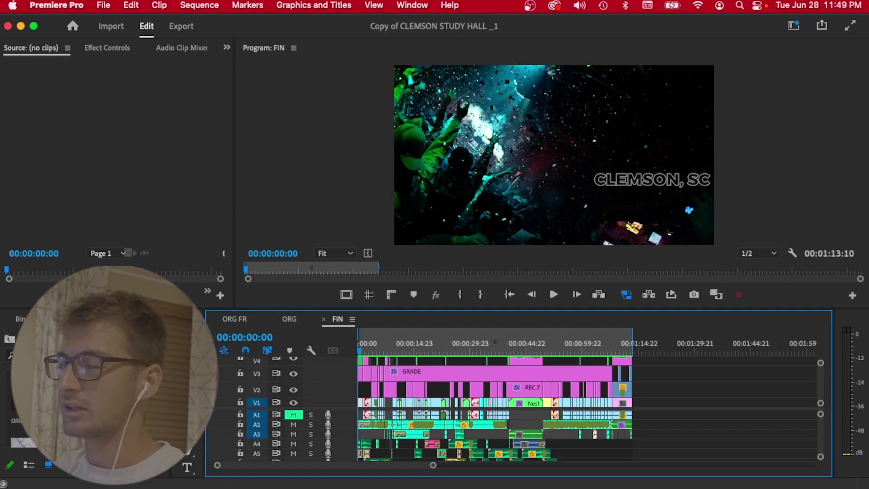
pyautogui.press('space')
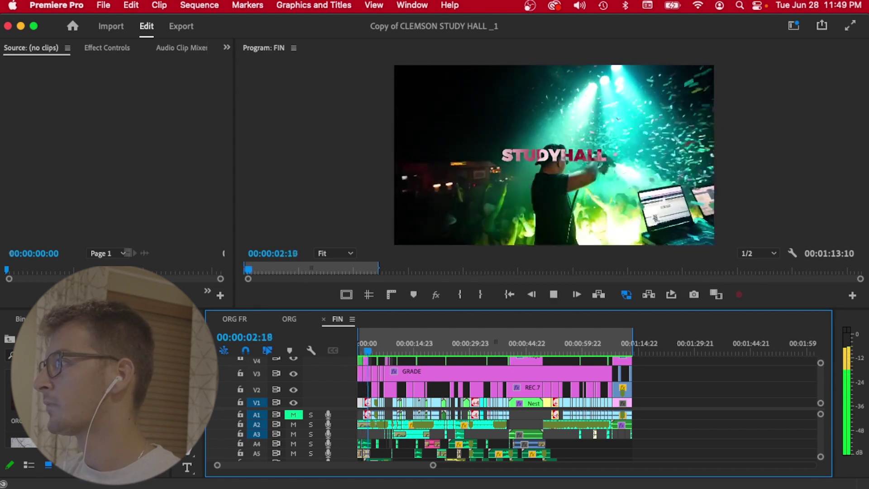
pyautogui.press('space')
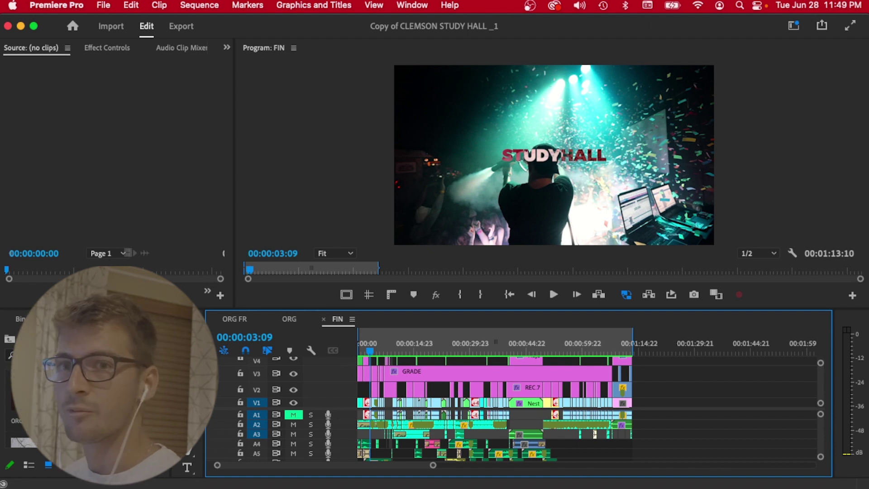
# - Zoom the FIN timeline in on the first seven seconds and expand the V1 track to show the clips' speed ramp curves
pyautogui.press('=')
pyautogui.press('=')
pyautogui.press('=')
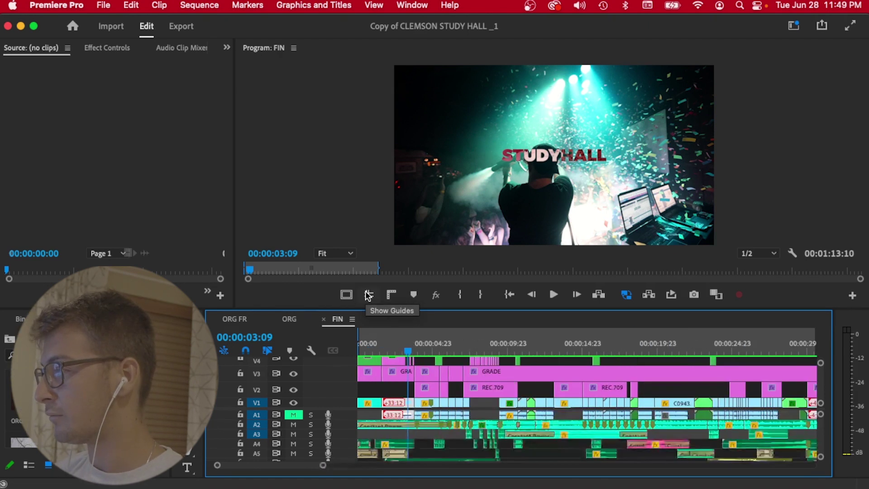
pyautogui.press('=')
pyautogui.scroll(-1, 407, 426)
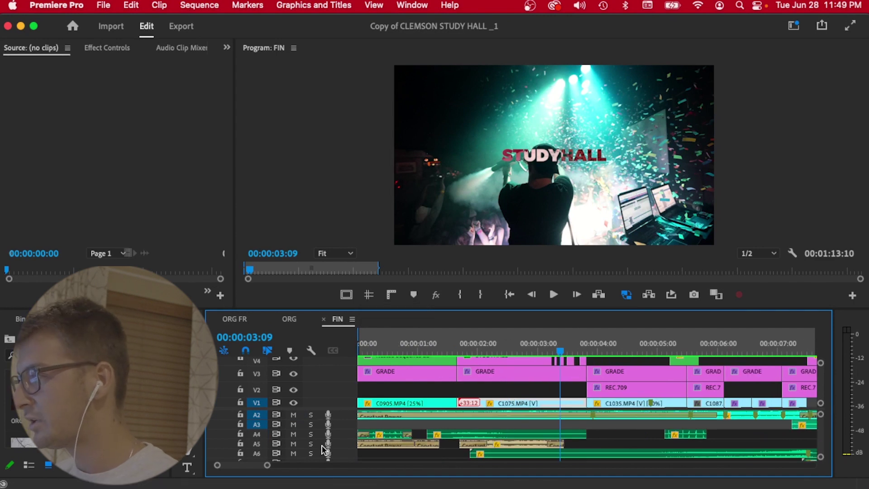
pyautogui.moveTo(343, 396); pyautogui.dragTo(340, 352)
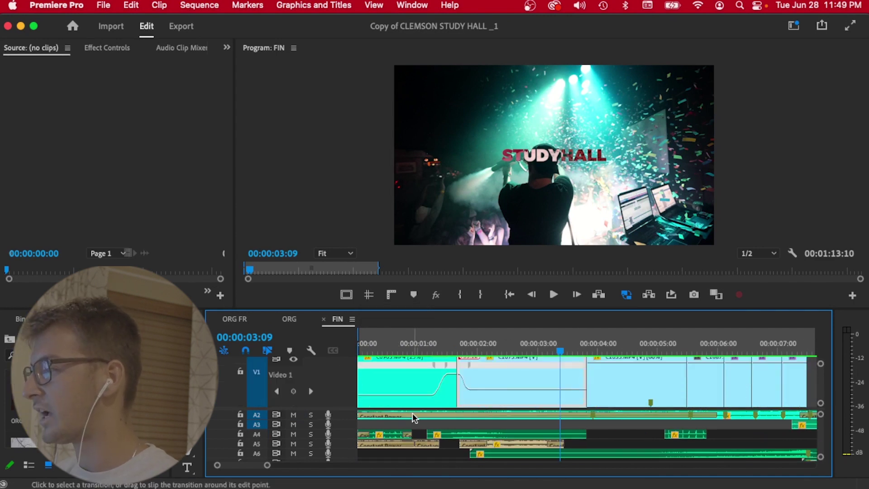
pyautogui.scroll(1, 412, 413)
pyautogui.scroll(1, 421, 376)
pyautogui.scroll(-1, 421, 365)
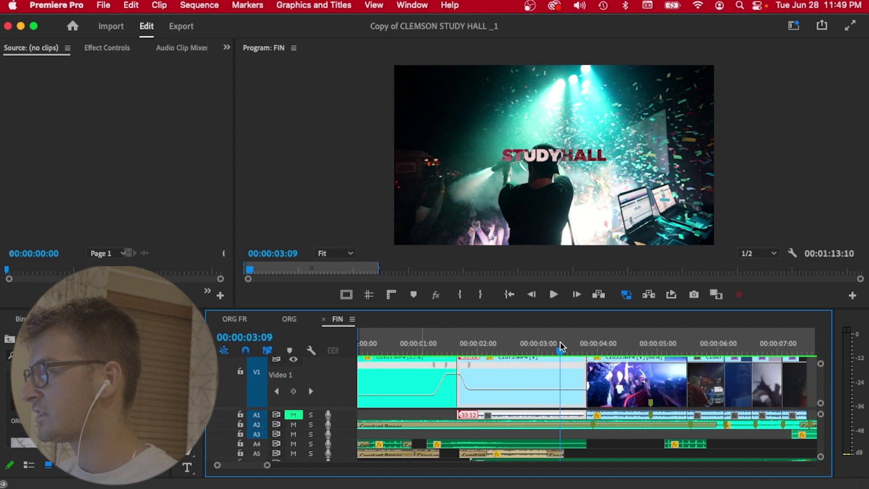
# - Play and scrub across the speed ramp between the first two V1 clips, from about 00:00:01:01 to 00:00:01:21
pyautogui.click(399, 347)
pyautogui.press('space')
pyautogui.press('space')
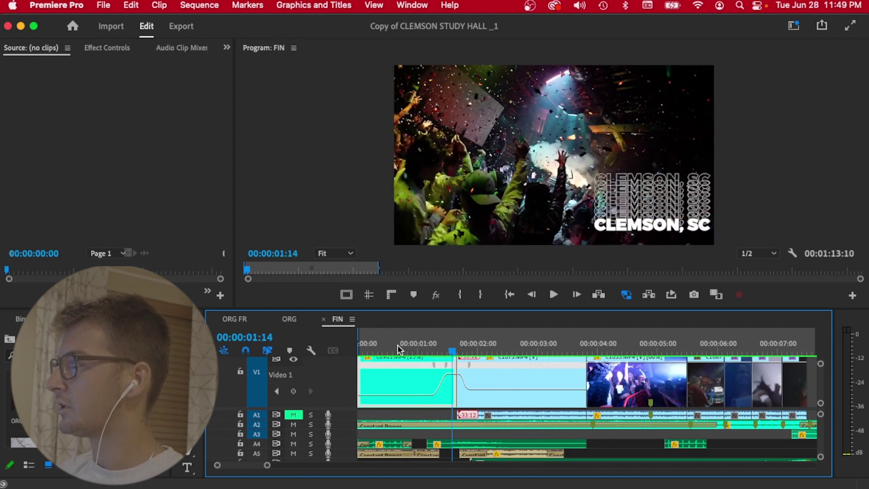
pyautogui.click(397, 345)
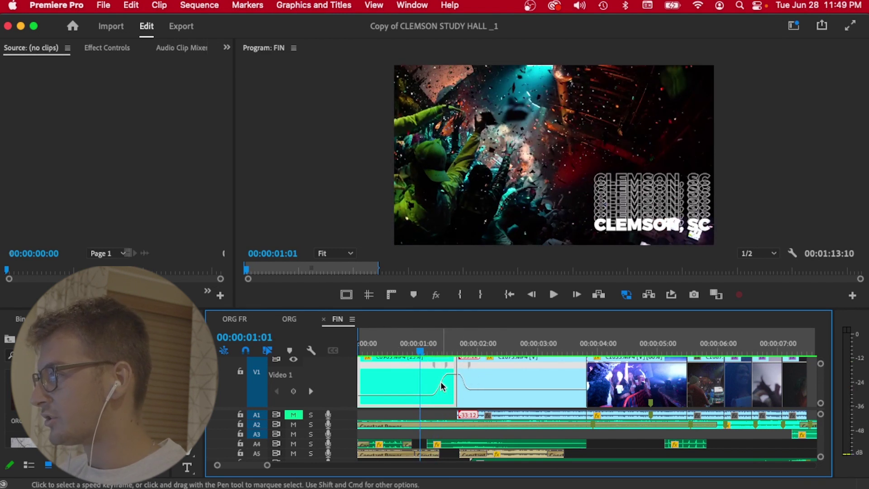
pyautogui.press('space')
pyautogui.moveTo(525, 349); pyautogui.dragTo(465, 346)
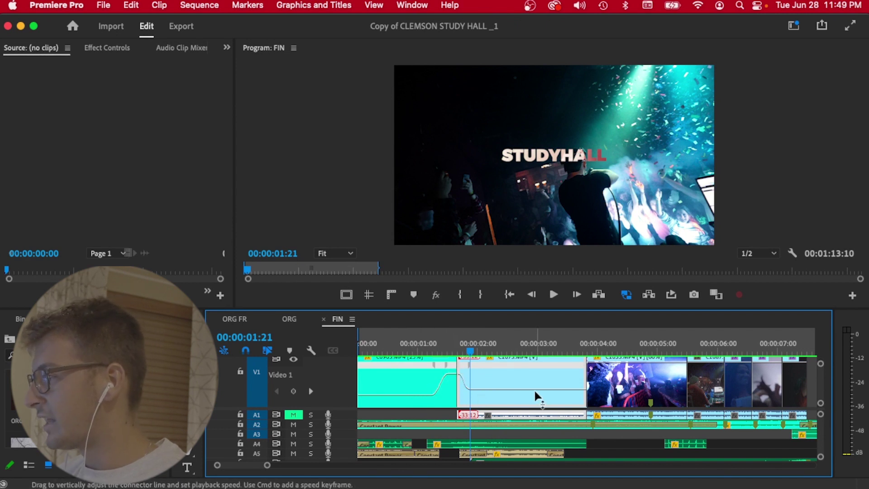
# - Play FIN from the start to 00:00:08:10, stop, widen the timeline view to about 30 seconds, and return to the start
pyautogui.press('Home')
pyautogui.press('space')
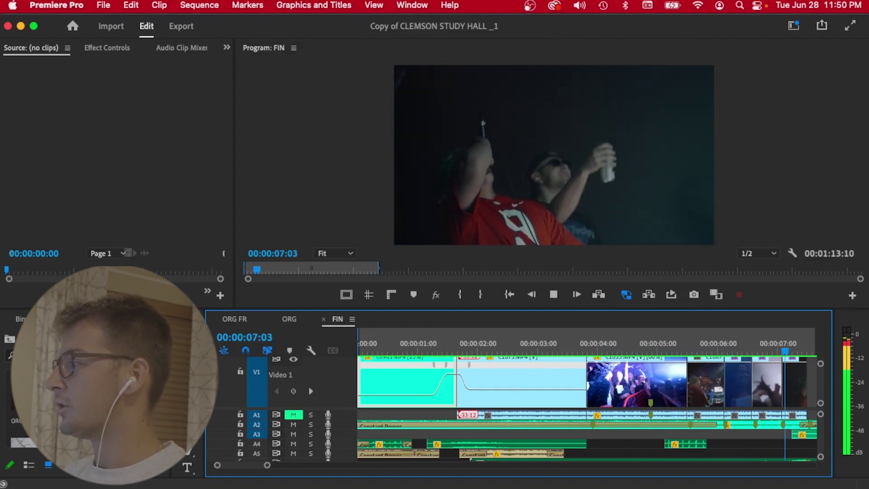
pyautogui.press('-')
pyautogui.press('space')
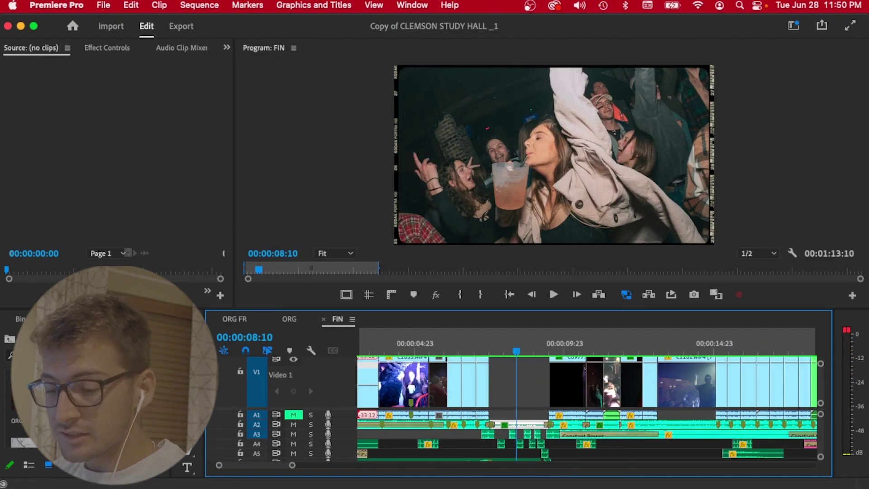
pyautogui.press('-')
pyautogui.press('Home')
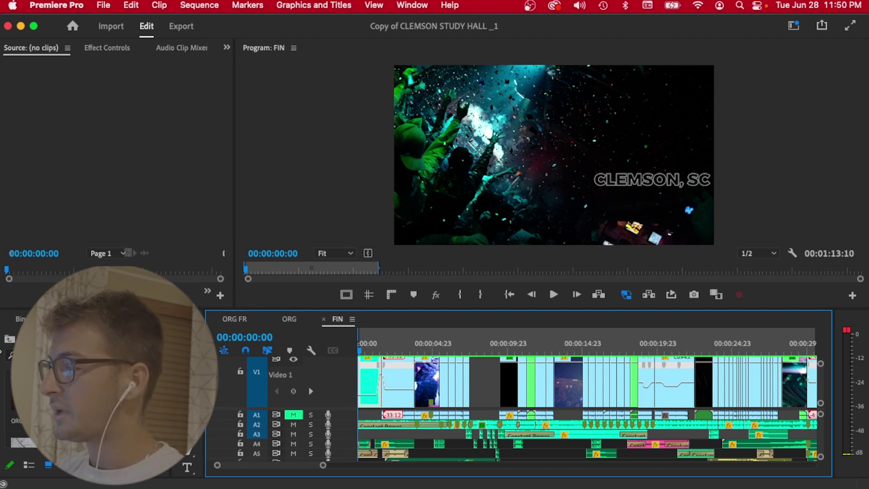
# - Expand the Audio 2 track and examine how the video cuts line up with the music's markers
pyautogui.doubleClick(267, 430)
pyautogui.scroll(-2, 456, 438)
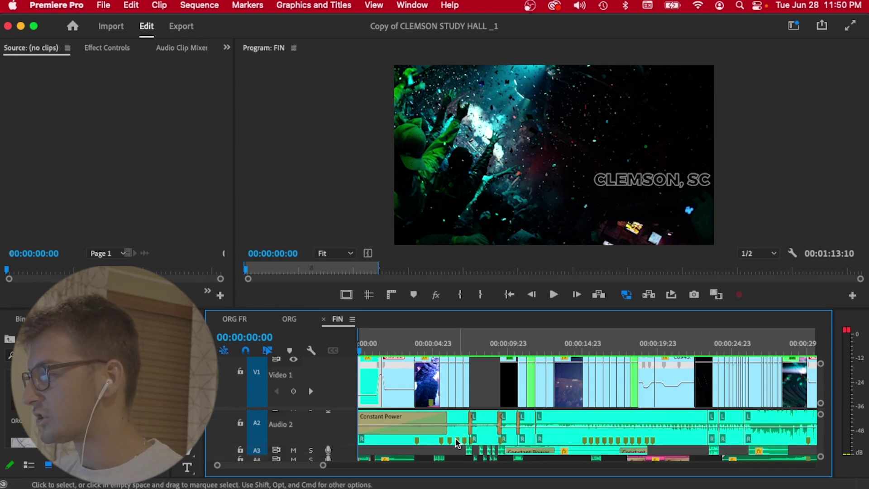
pyautogui.moveTo(410, 335); pyautogui.dragTo(656, 365)
pyautogui.press('Home')
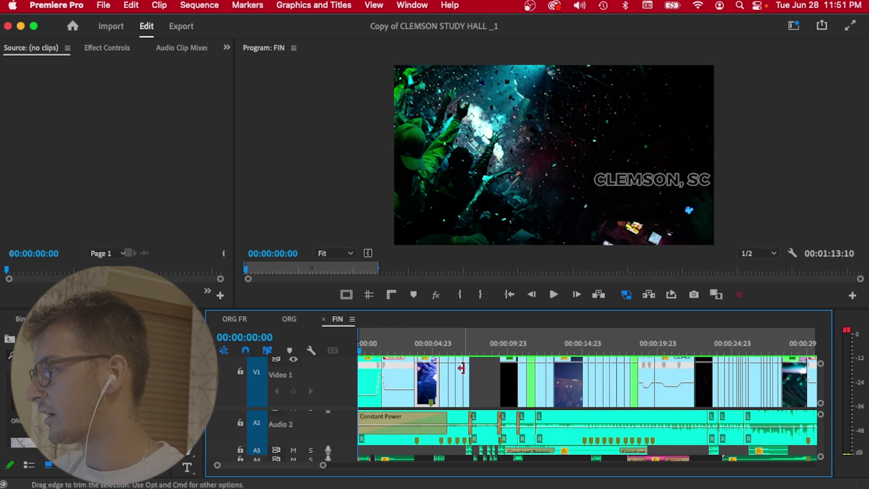
pyautogui.click(517, 376)
pyautogui.click(544, 377)
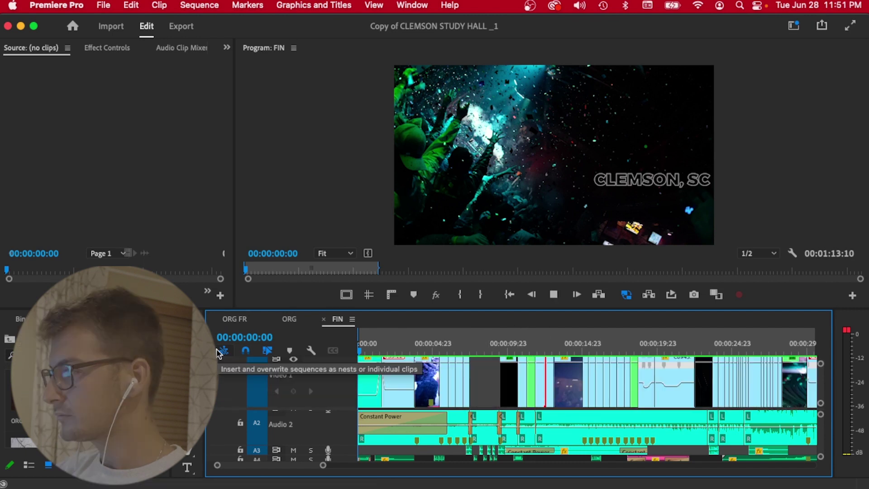
# - Play FIN to 00:00:31:05, stop, fit the whole sequence in the timeline, and return to the start
pyautogui.press('space')
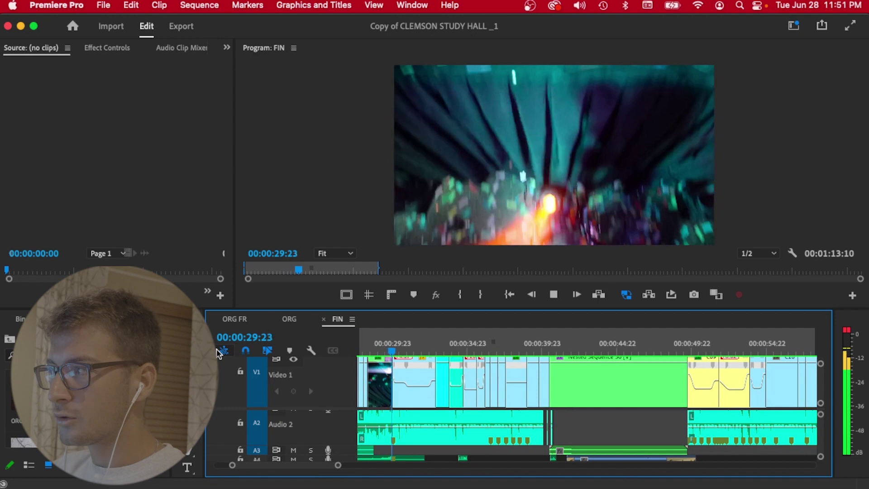
pyautogui.press('space')
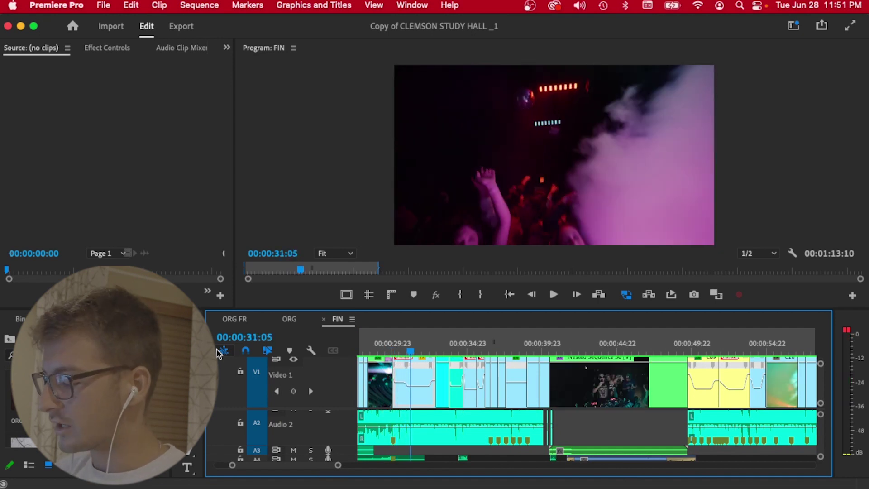
pyautogui.press('-')
pyautogui.press('-')
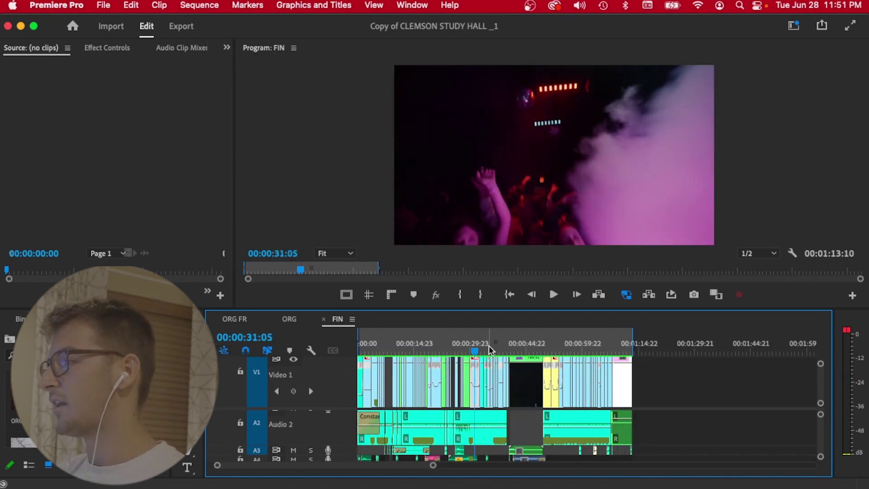
pyautogui.press('Home')
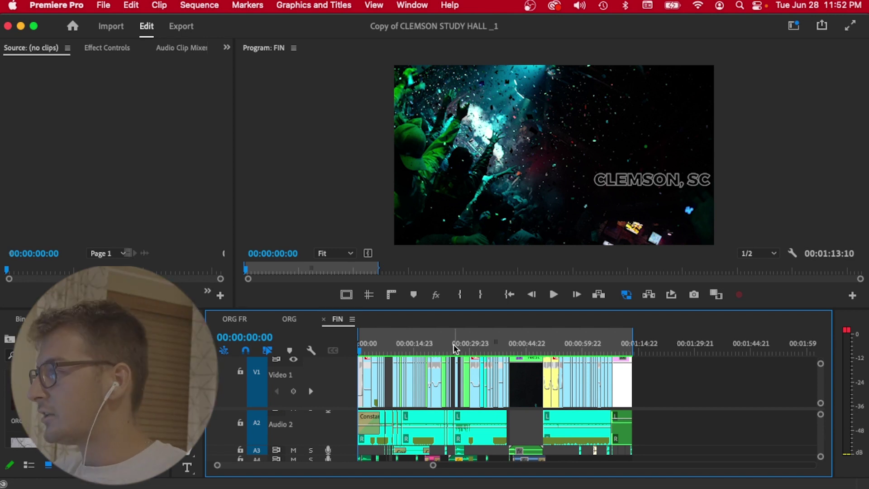
# - Play the opening again to 00:00:04:04, stop, and return the playhead to the start
pyautogui.press('space')
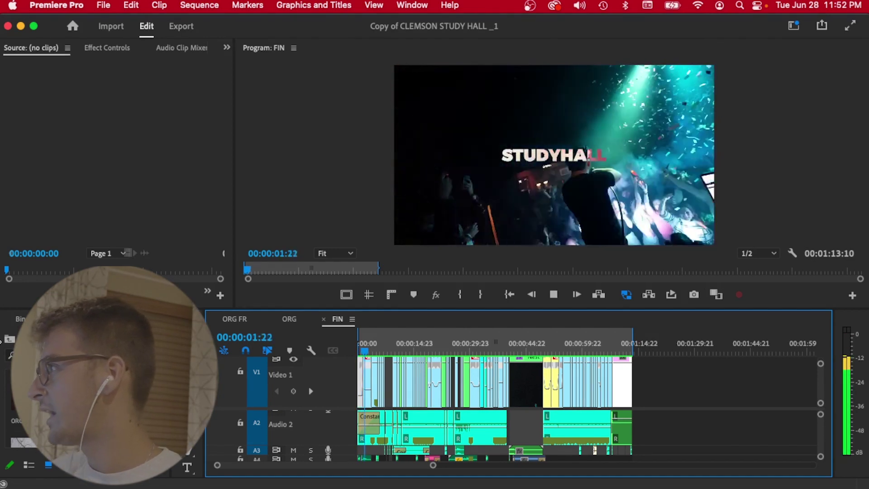
pyautogui.press('space')
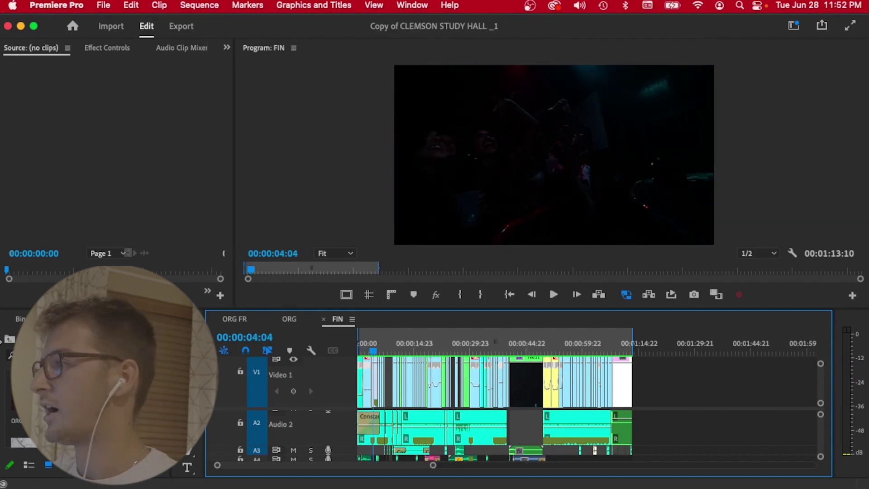
pyautogui.press('Home')
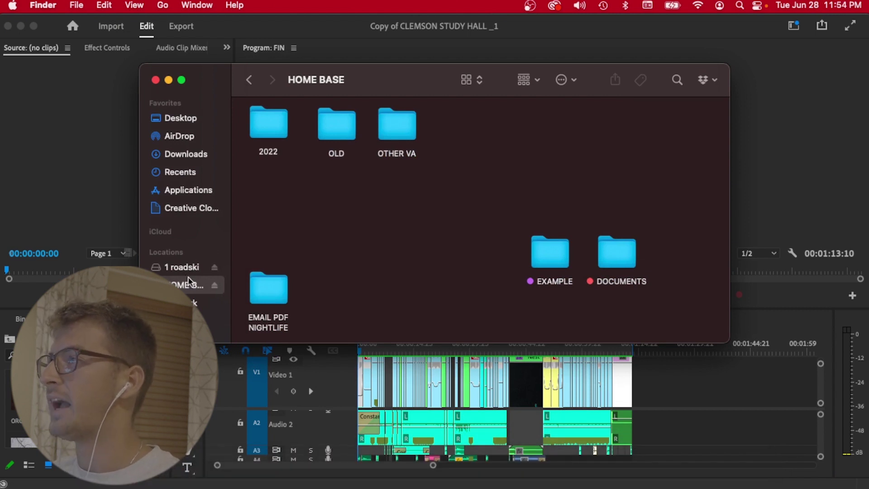
# - Switch to Finder and, on the HOME BASE drive, open 2022, CLEMSON, JAN 28-29, FOOTY, A7S3 and VIDEO
pyautogui.doubleClick(269, 129)
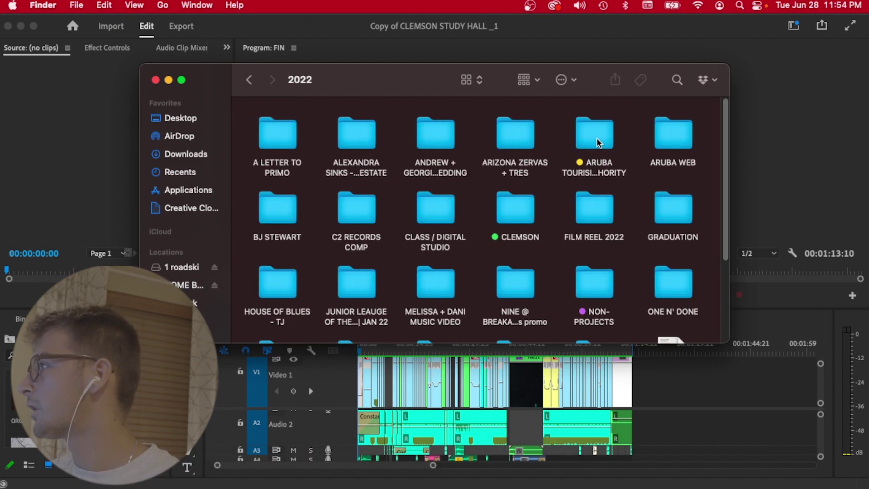
pyautogui.doubleClick(516, 208)
pyautogui.doubleClick(269, 136)
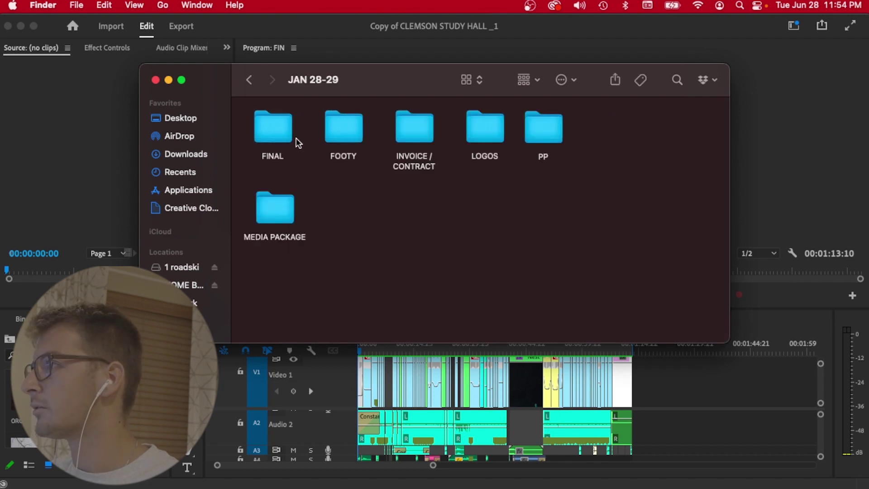
pyautogui.doubleClick(353, 132)
pyautogui.doubleClick(296, 138)
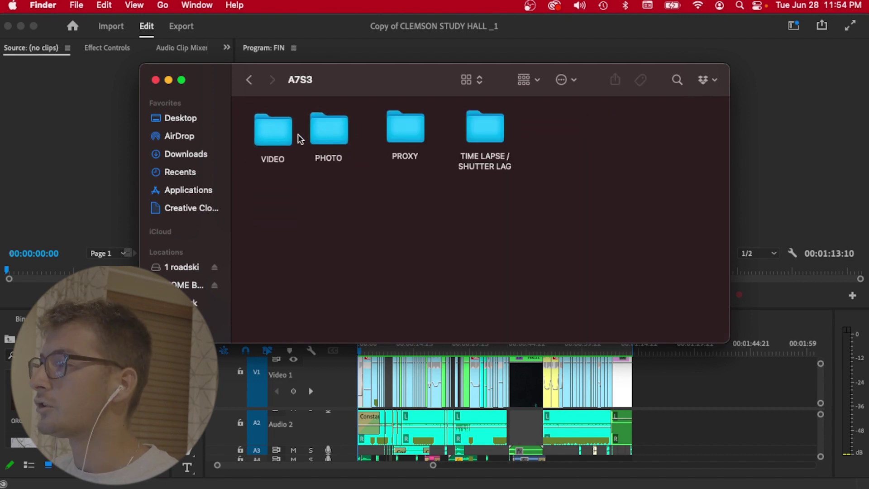
pyautogui.doubleClick(280, 137)
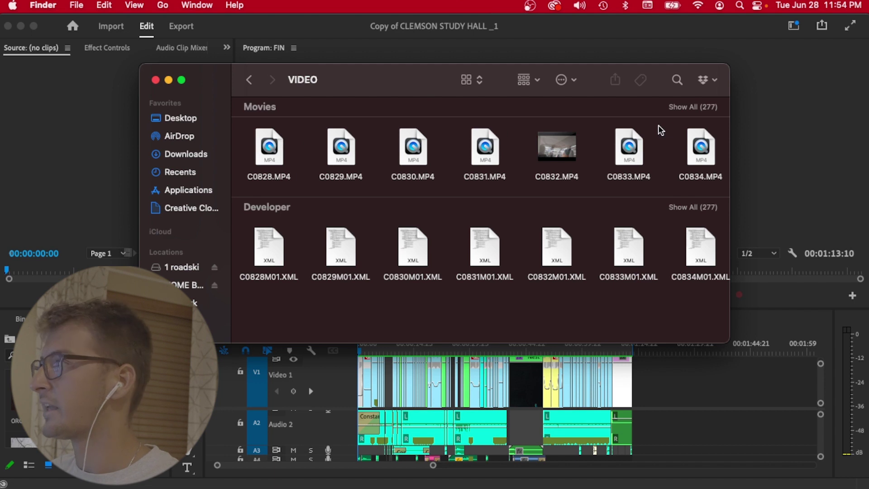
# - Show all movies in the VIDEO folder and open a preview of C0928.MP4
pyautogui.click(684, 107)
pyautogui.scroll(-10, 516, 206)
pyautogui.scroll(-3, 515, 206)
pyautogui.moveTo(488, 187)
pyautogui.scroll(-15, 488, 186)
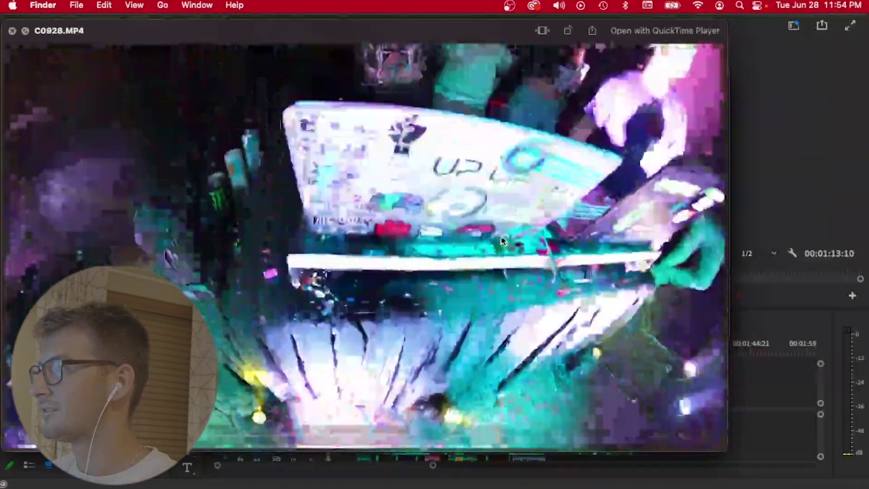
# - Preview the raw clips in reverse order from C0927.MP4 back to C0921.MP4
pyautogui.press('Left')
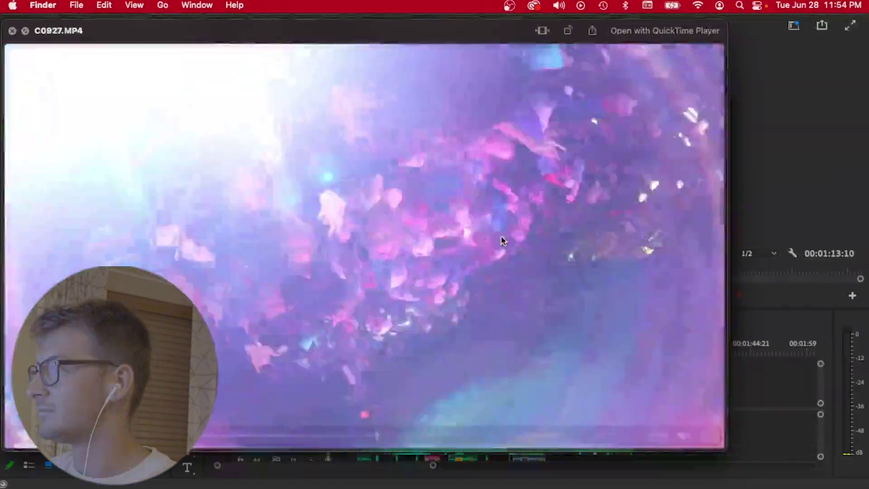
pyautogui.press('Left')
pyautogui.press('Left')
pyautogui.press('Left')
pyautogui.press('Left')
pyautogui.press('Left')
pyautogui.press('Left')
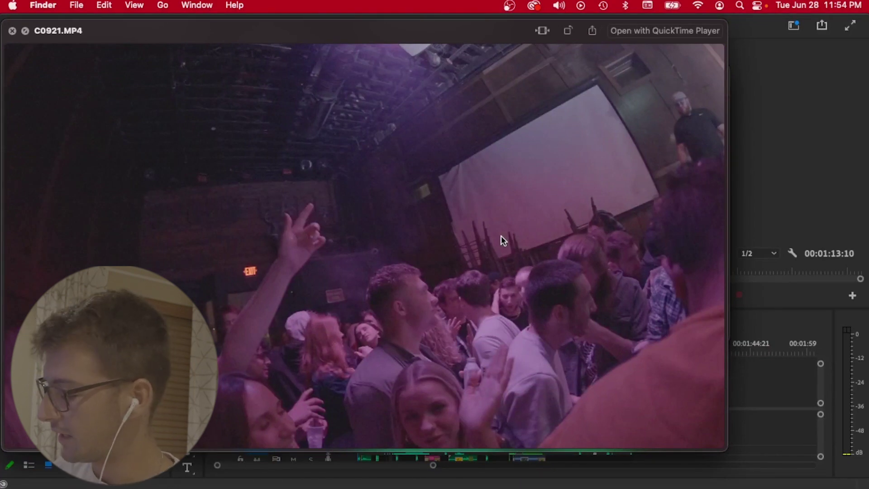
# - Preview the clips forward from C0922.MP4 to C0931.MP4, and close the preview
pyautogui.press('Down')
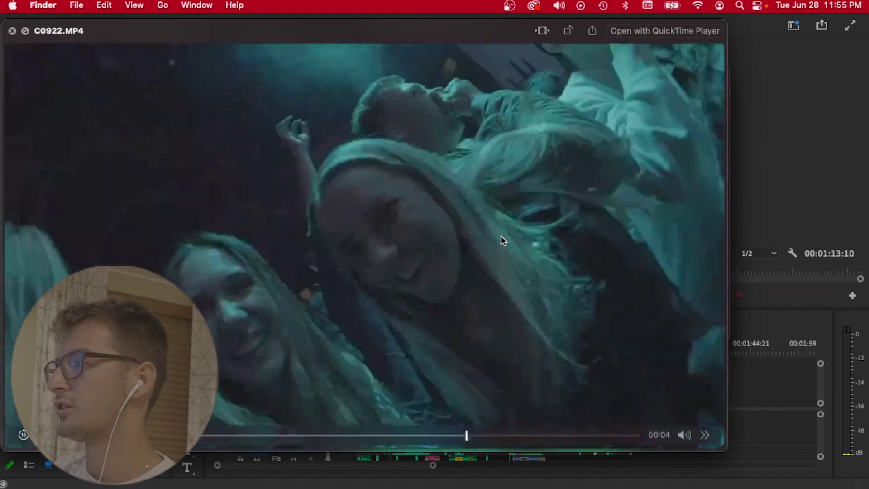
pyautogui.press('Down')
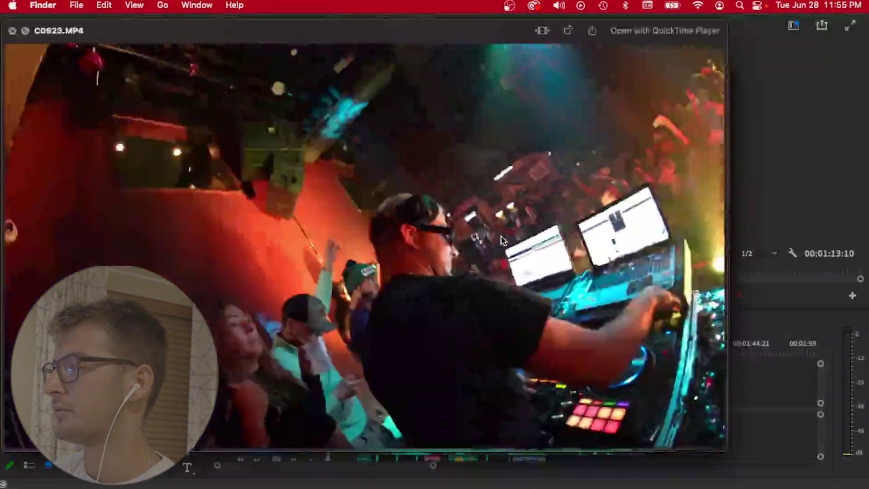
pyautogui.press('Right')
pyautogui.press('Right')
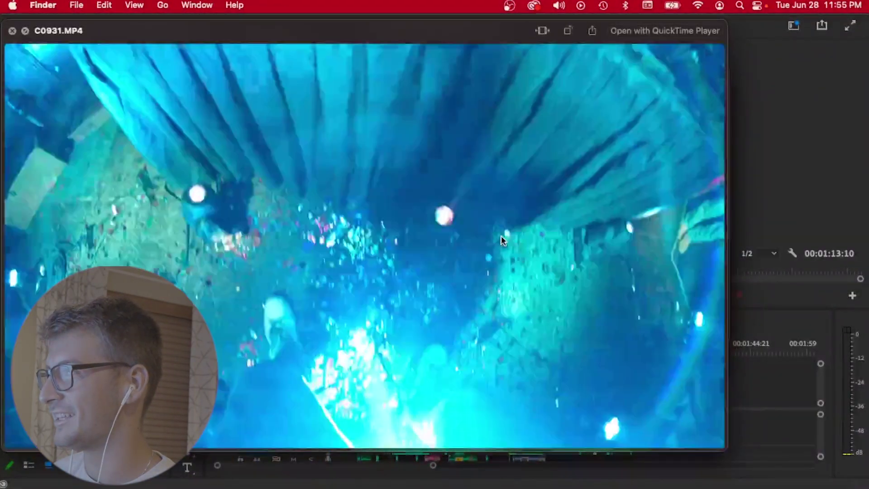
pyautogui.press('space')
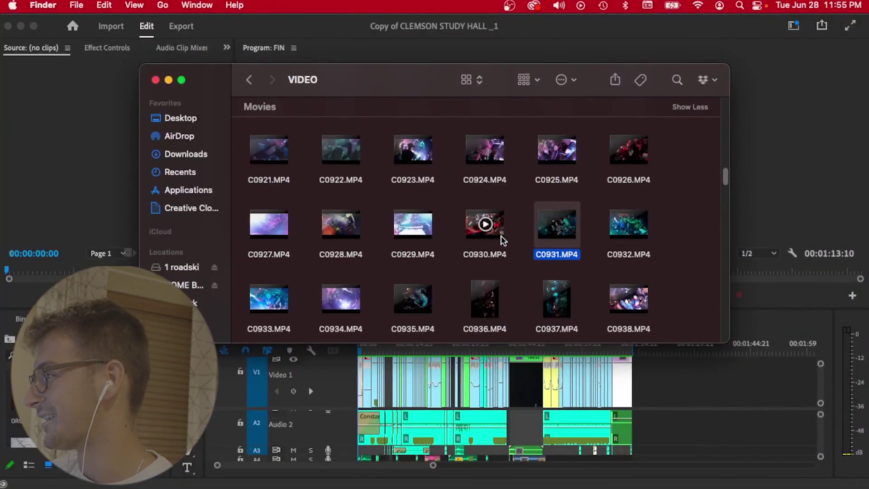
# - Preview the raw clips in reverse order from C0942.MP4 back to C0939.MP4, and close the preview
pyautogui.scroll(-2, 500, 239)
pyautogui.click(493, 262)
pyautogui.press('space')
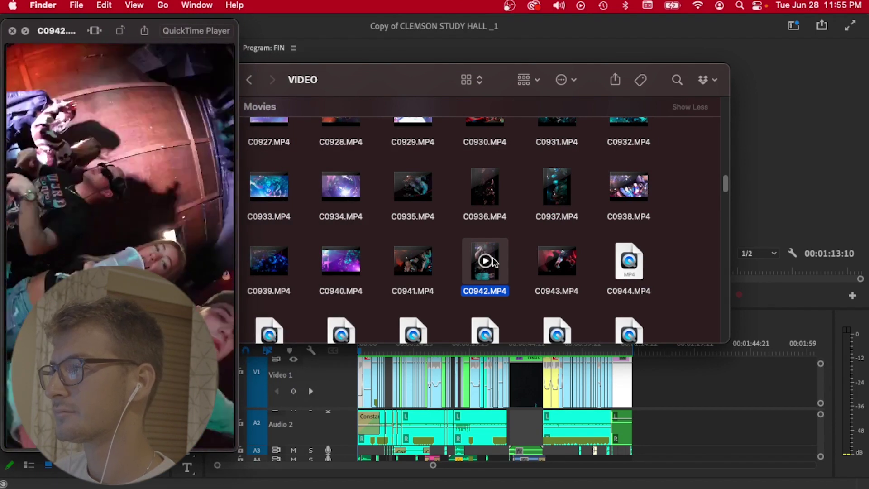
pyautogui.press('Left')
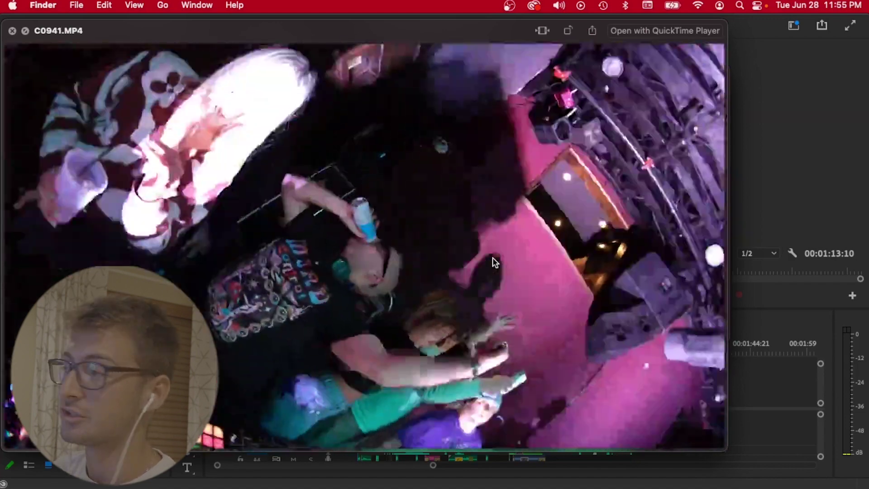
pyautogui.press('Left')
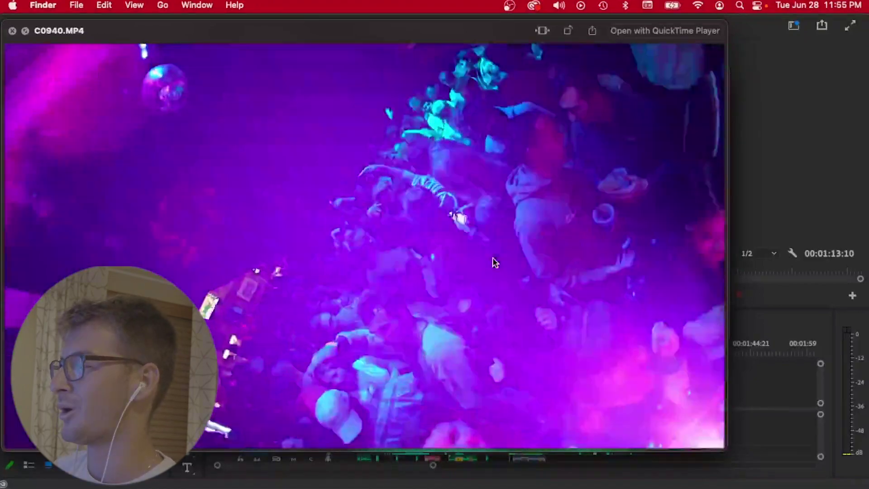
pyautogui.press('Left')
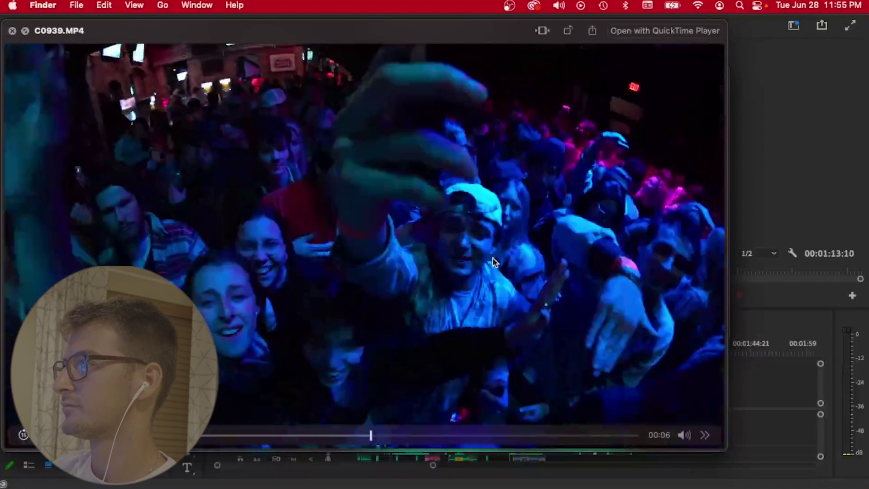
pyautogui.press('space')
# - Preview the earlier raw clips, from C0918.MP4 backwards and from C0910.MP4 forward to C0912.MP4, and close the preview
pyautogui.scroll(8, 494, 262)
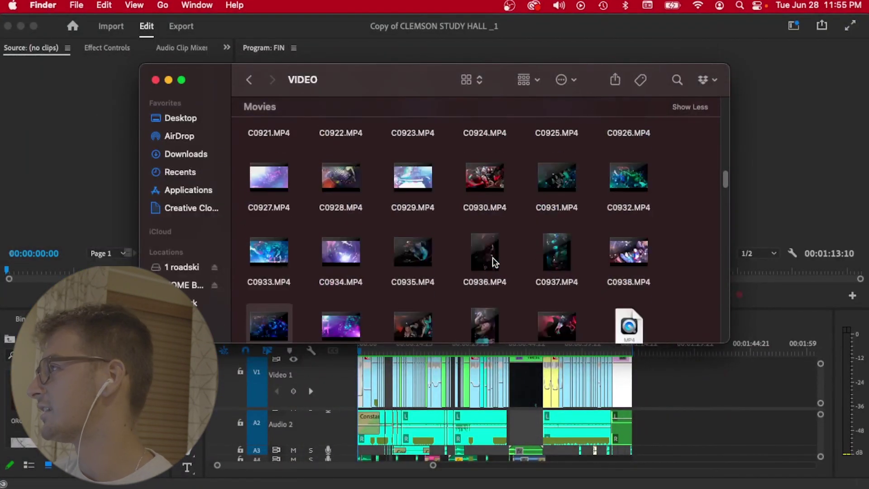
pyautogui.doubleClick(498, 229)
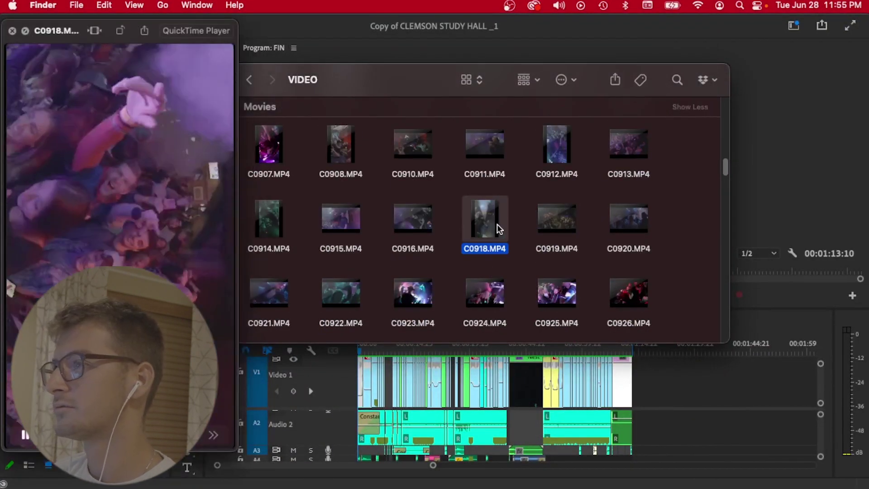
pyautogui.press('Left')
pyautogui.press('Left')
pyautogui.press('space')
pyautogui.press('Up')
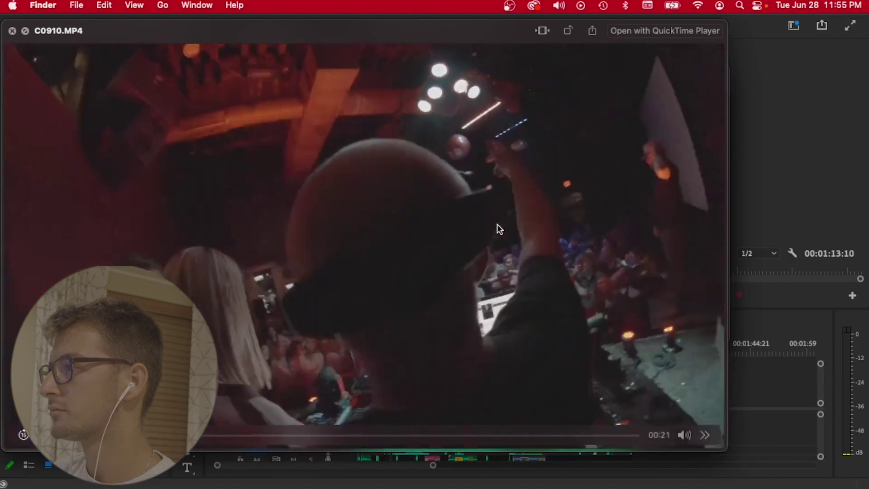
pyautogui.press('Right')
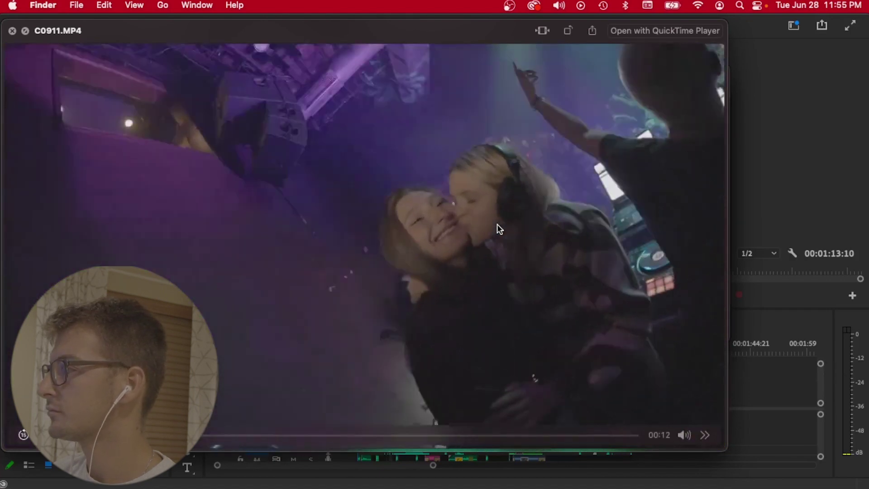
pyautogui.press('Right')
pyautogui.press('space')
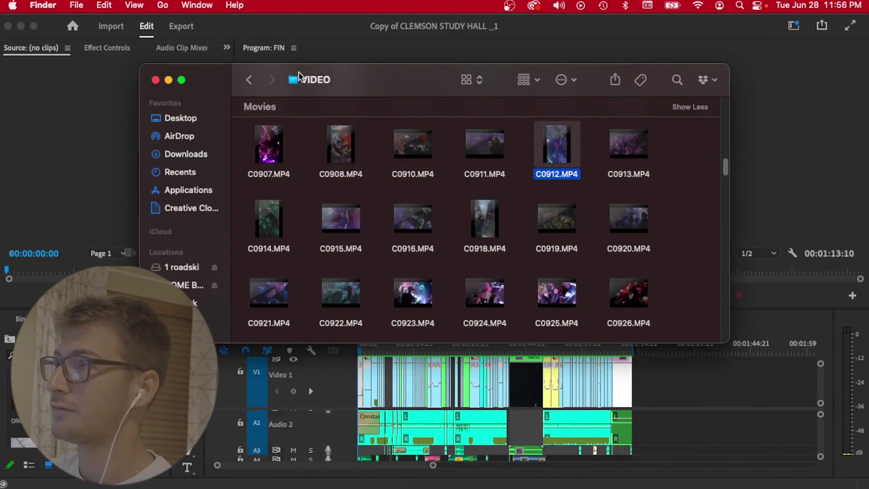
# - Close the VIDEO folder window and switch back to the FIN sequence timeline in Premiere Pro
pyautogui.click(156, 80)
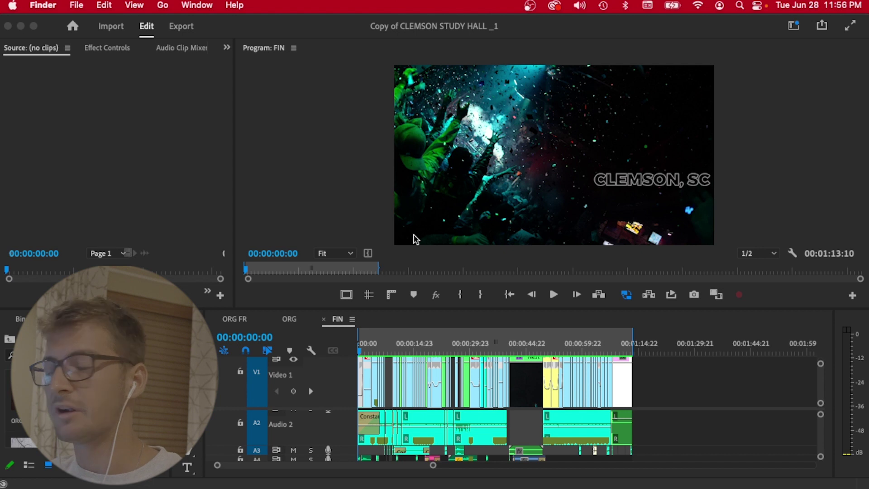
pyautogui.press('space')
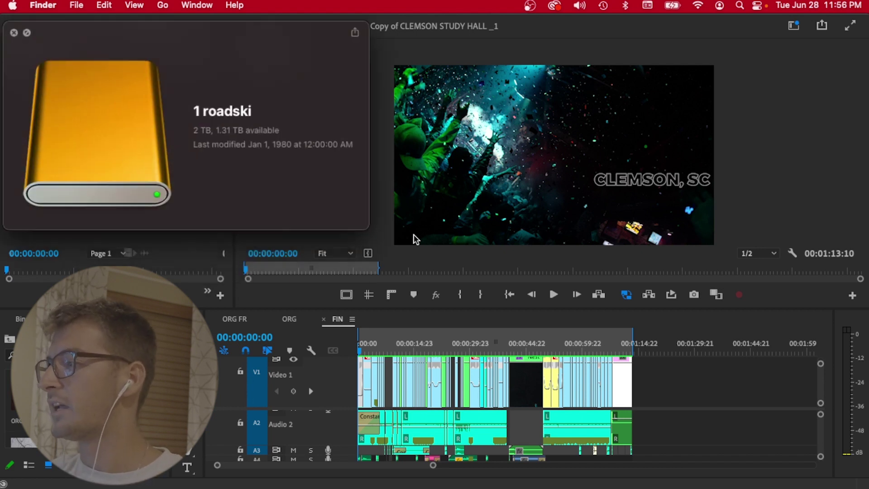
pyautogui.press('space')
pyautogui.click(389, 337)
pyautogui.press('space')
pyautogui.press('space')
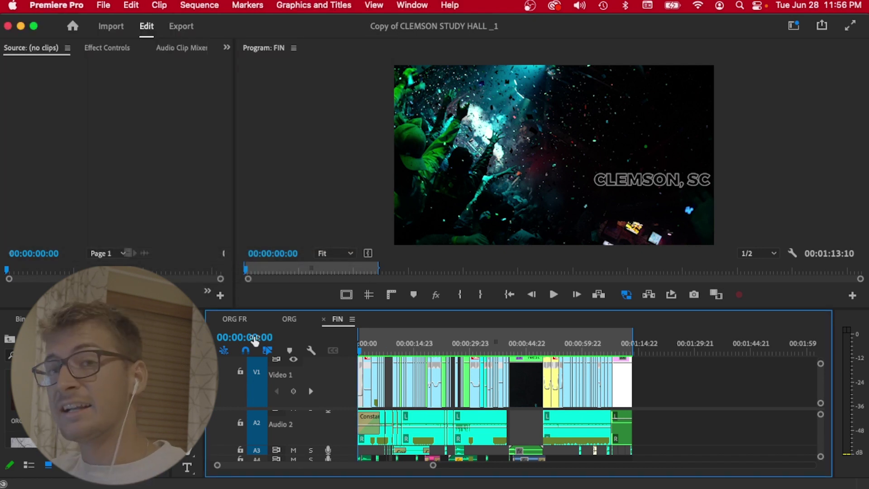
# - Play the FIN sequence from its start in short stretches, pausing on the photo at 00:00:08:15
pyautogui.press('space')
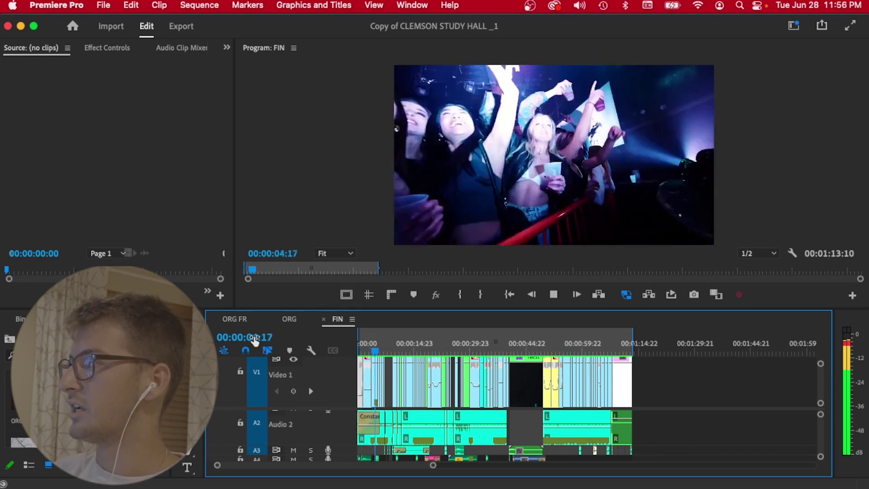
pyautogui.press('space')
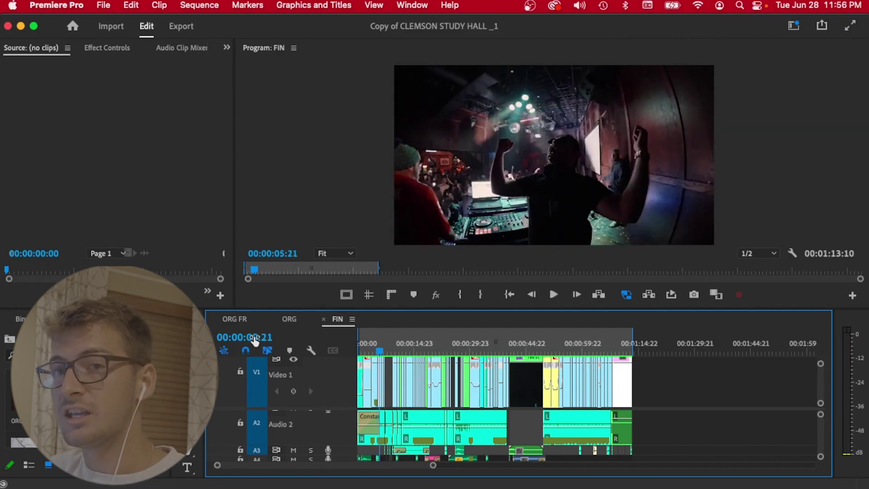
pyautogui.press('space')
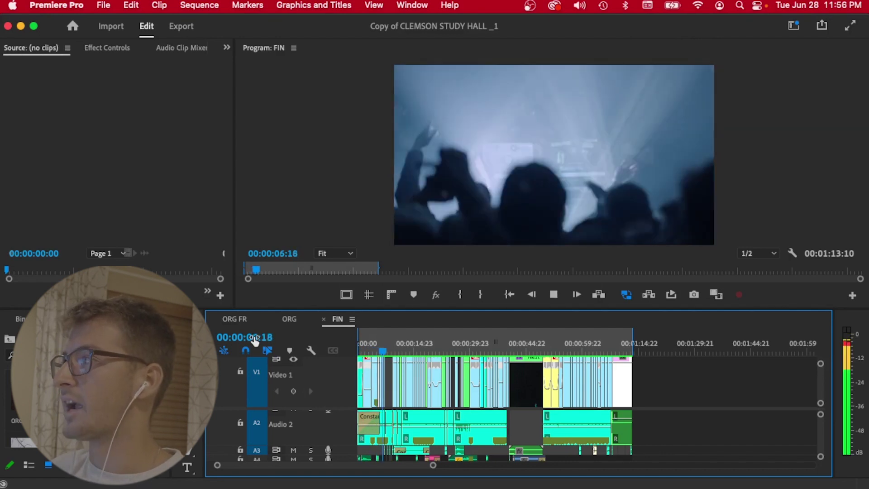
pyautogui.press('space')
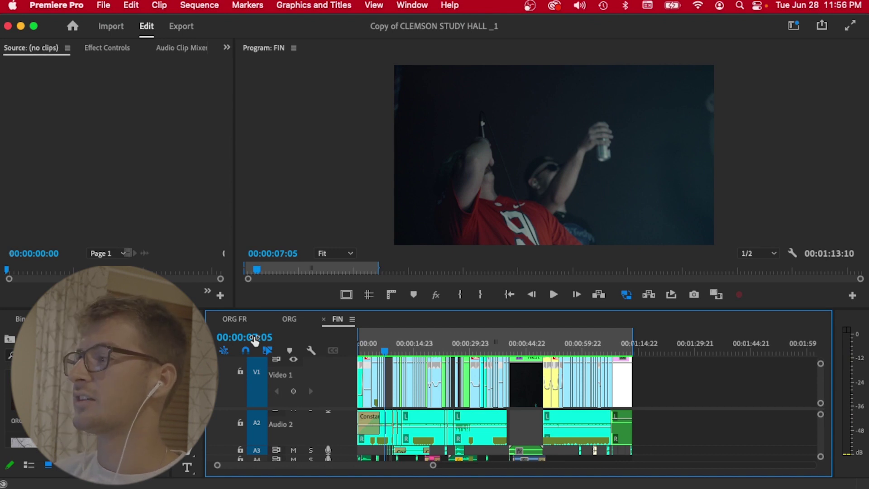
pyautogui.press('space')
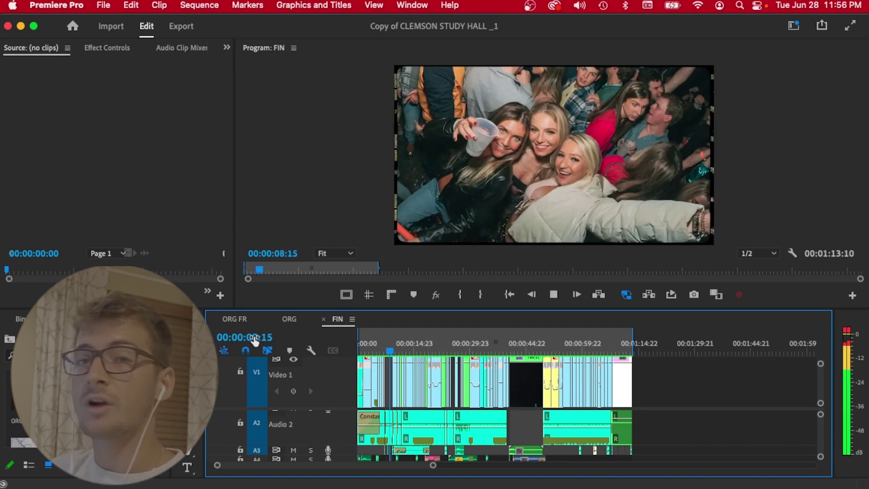
pyautogui.press('space')
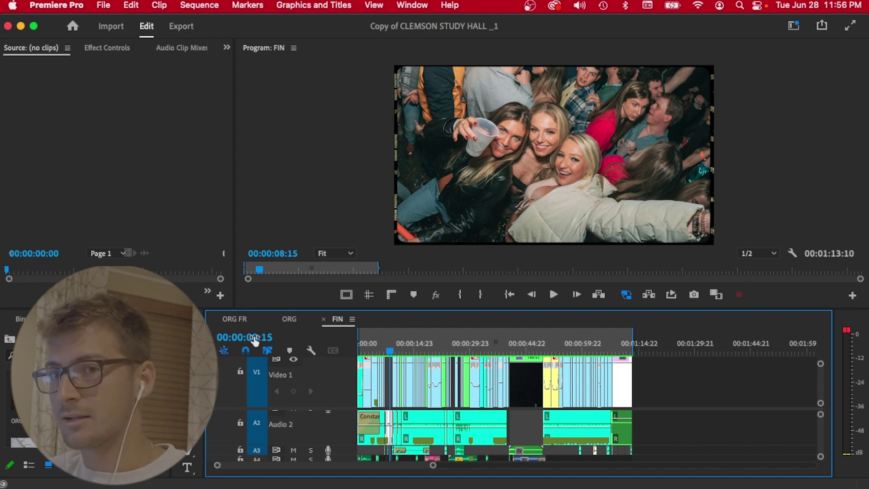
# - Replay the photo burst in the FIN sequence from 00:00:06:14 with a closer view of its clips
pyautogui.press('=')
pyautogui.press('=')
pyautogui.press('-')
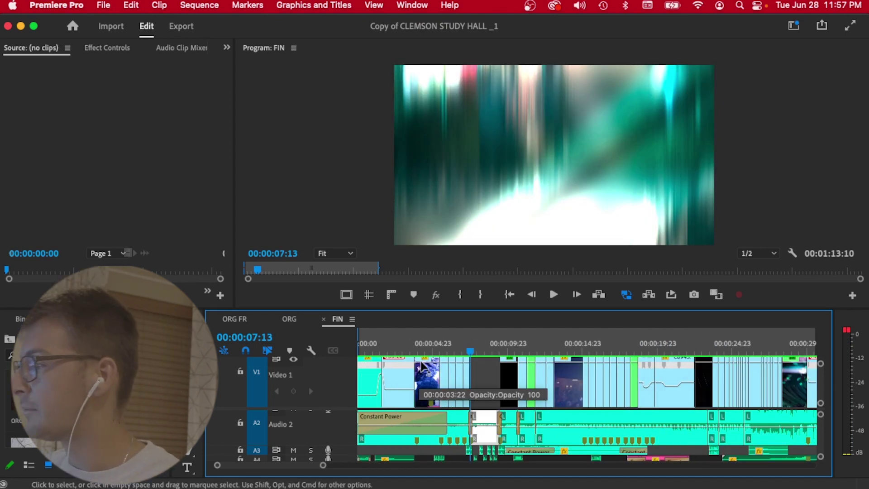
pyautogui.scroll(3, 421, 364)
pyautogui.click(456, 343)
pyautogui.press('space')
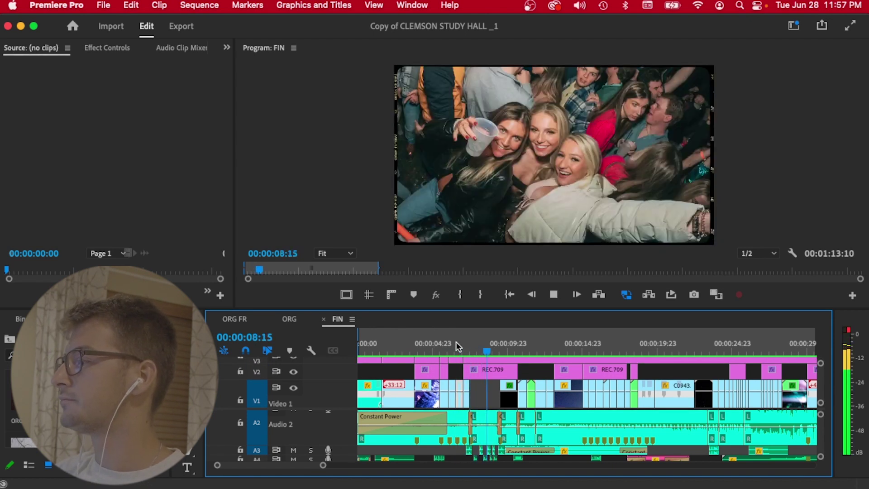
pyautogui.press('space')
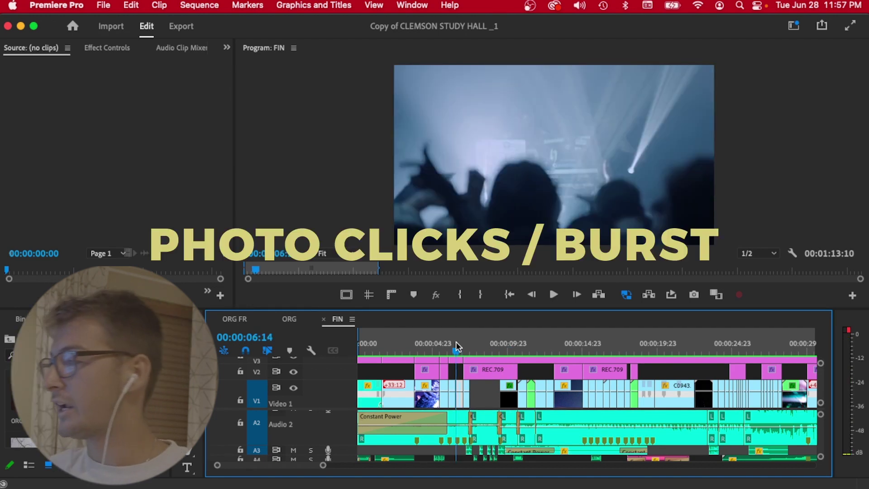
pyautogui.press('space')
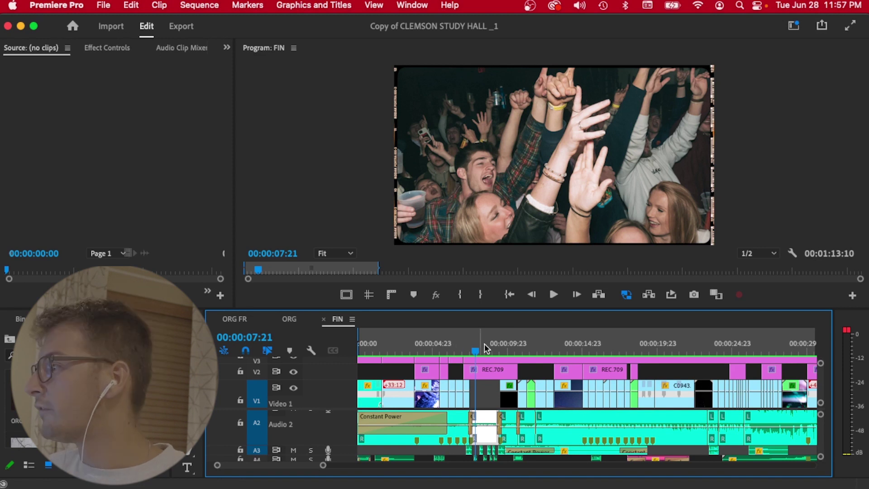
# - Examine the burst's stacked photos on the upper video tracks and replay them from 00:00:07:06 and again from just before the first photo
pyautogui.scroll(4, 490, 394)
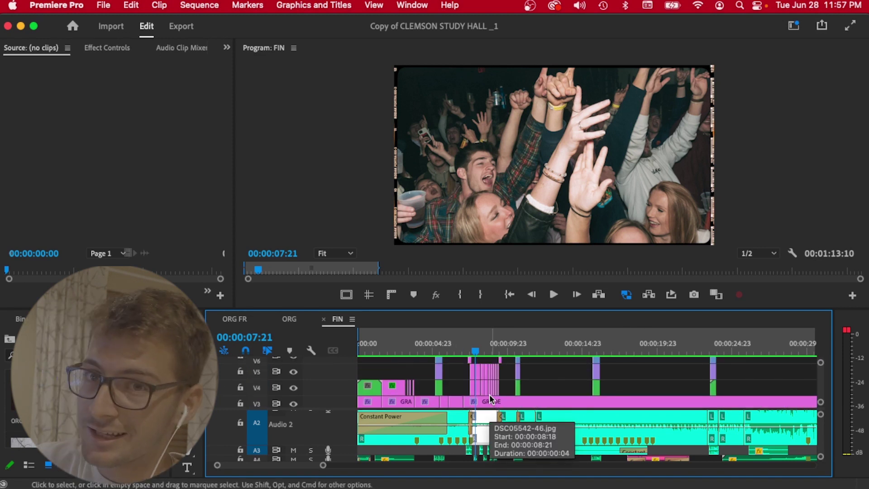
pyautogui.press('=')
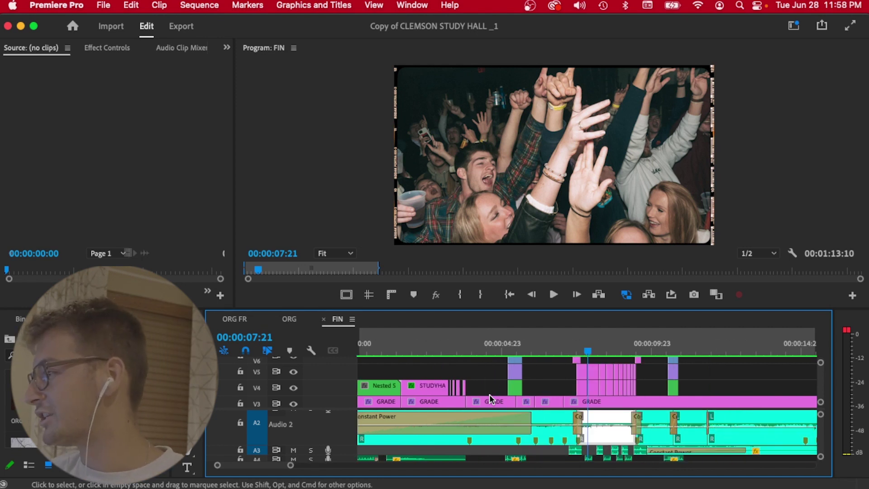
pyautogui.press('-')
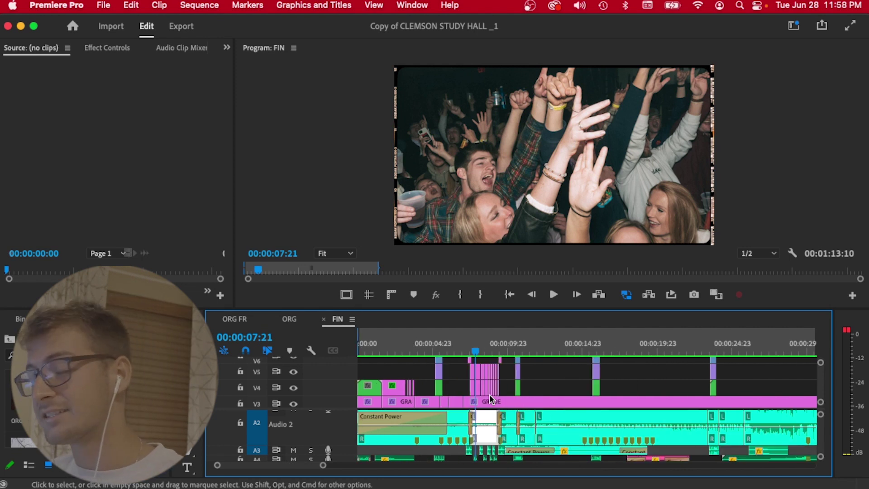
pyautogui.scroll(2, 490, 398)
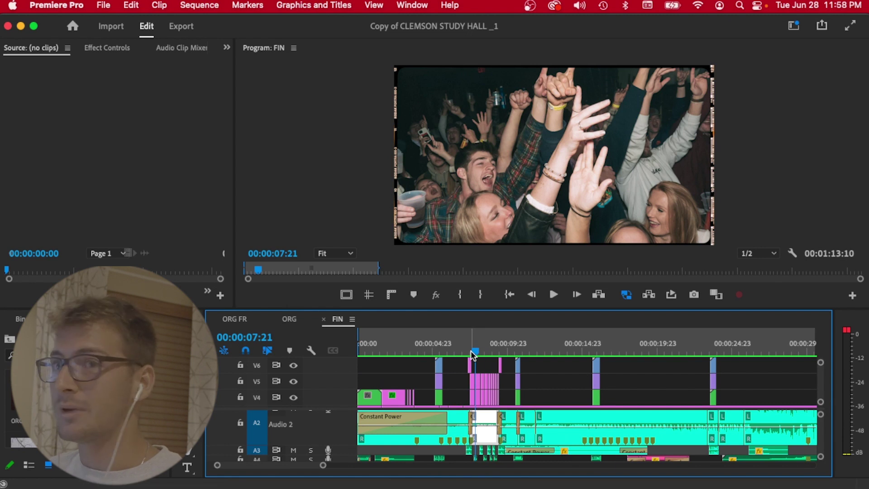
pyautogui.moveTo(472, 354); pyautogui.dragTo(468, 353)
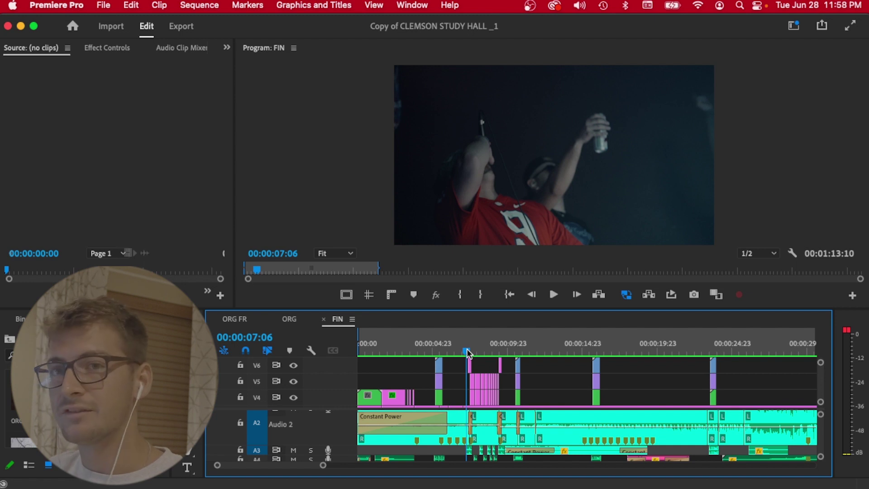
pyautogui.press('space')
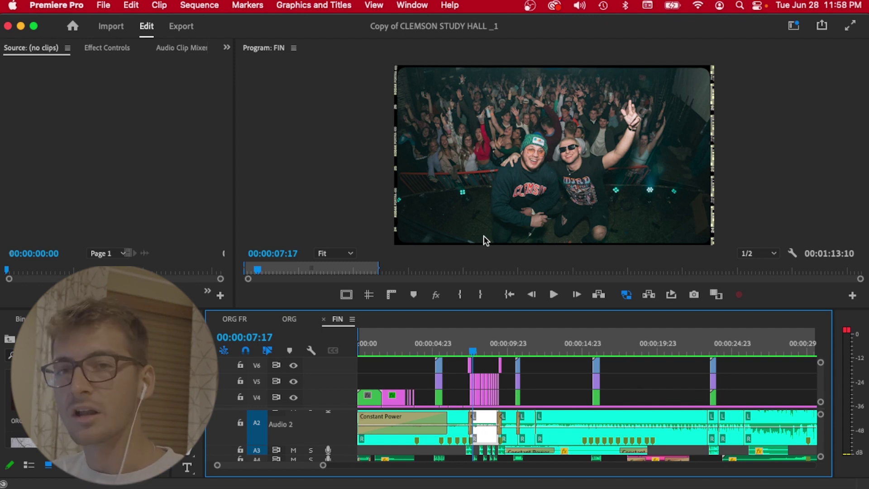
pyautogui.moveTo(468, 330); pyautogui.dragTo(470, 336)
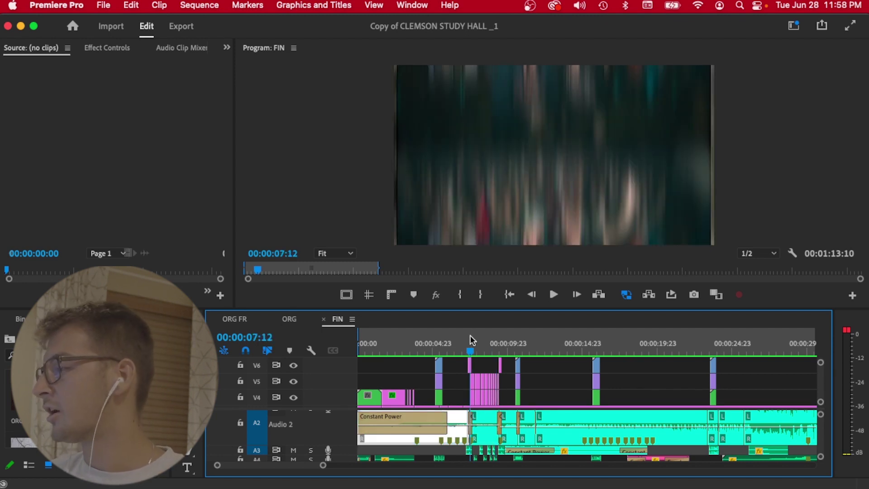
pyautogui.press('space')
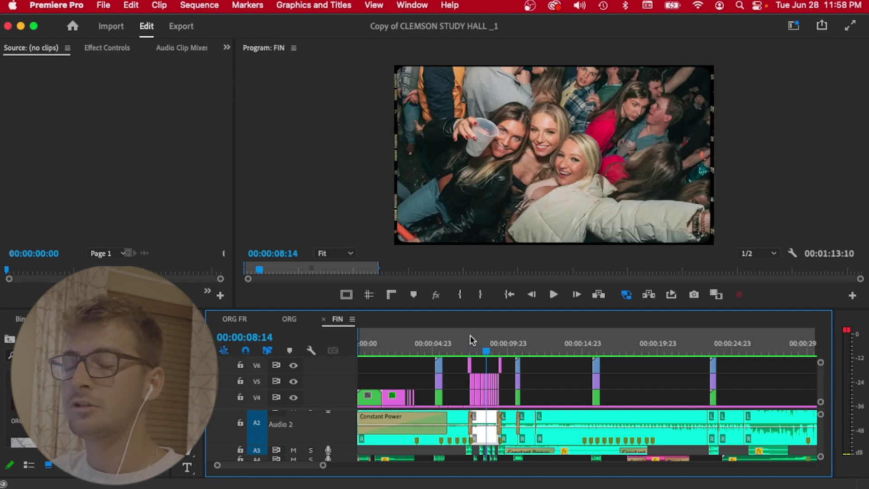
# - Inspect the sound effect clips beneath the photo burst and play the section from about 00:00:07:00 to 00:00:09:11
pyautogui.scroll(-2, 483, 433)
pyautogui.scroll(-2, 483, 433)
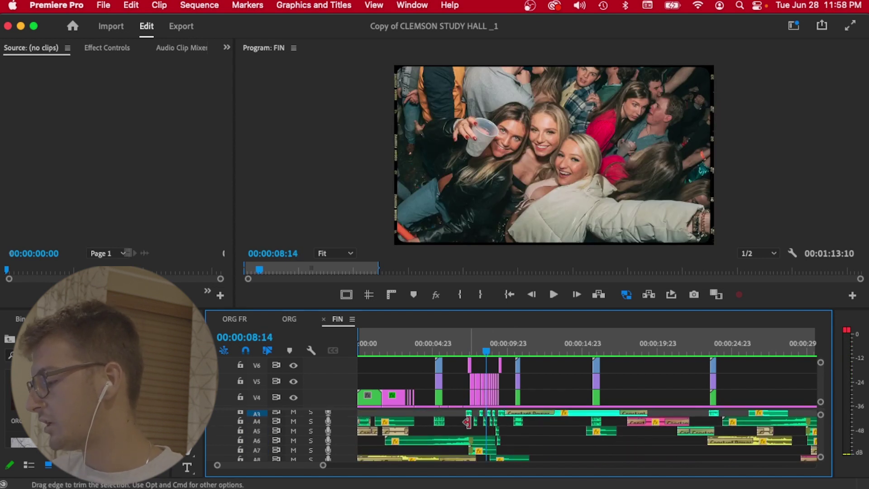
pyautogui.press('=')
pyautogui.press('=')
pyautogui.scroll(3, 535, 420)
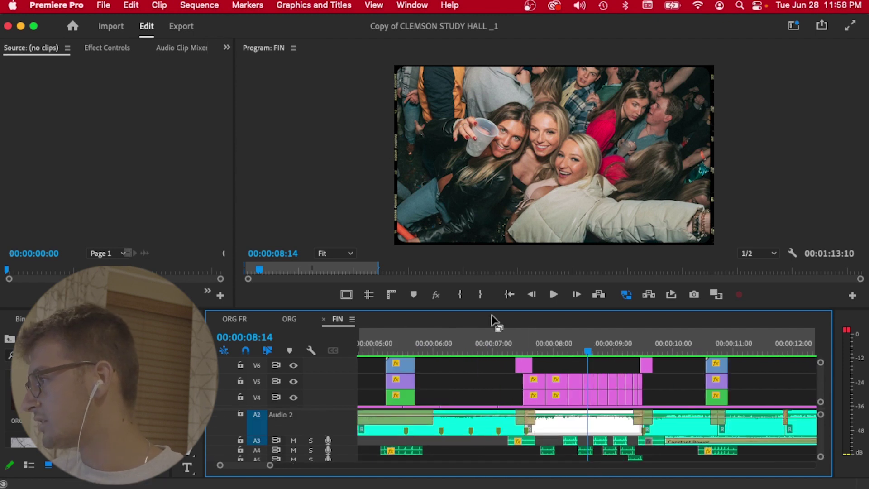
pyautogui.click(492, 327)
pyautogui.press('space')
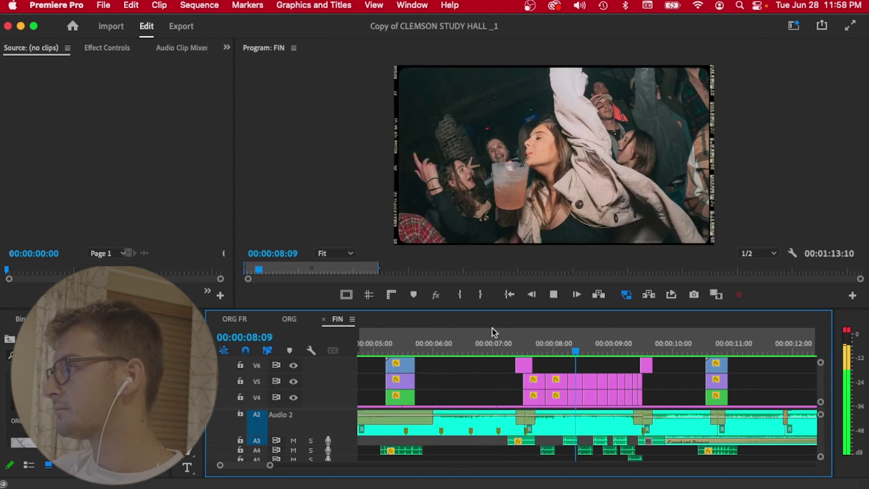
pyautogui.press('space')
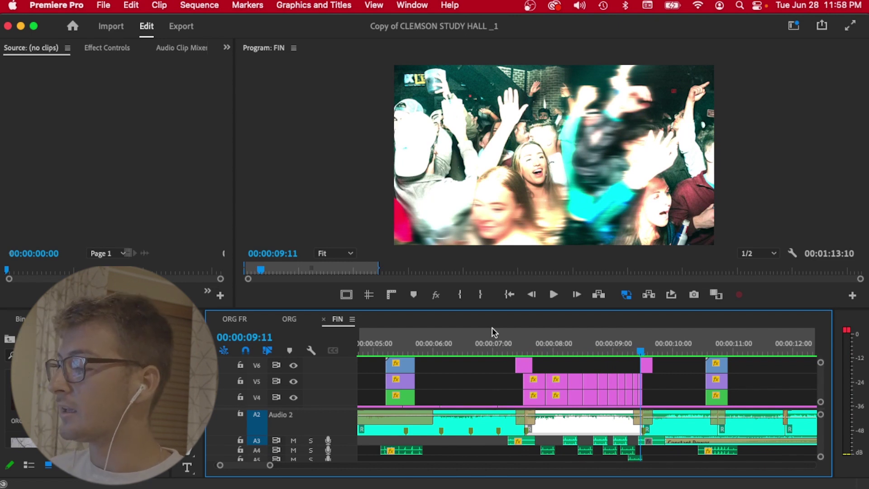
# - Return the playhead to the start of the FIN sequence with a wider stretch of the timeline in view
pyautogui.press('-')
pyautogui.press('-')
pyautogui.press('Home')
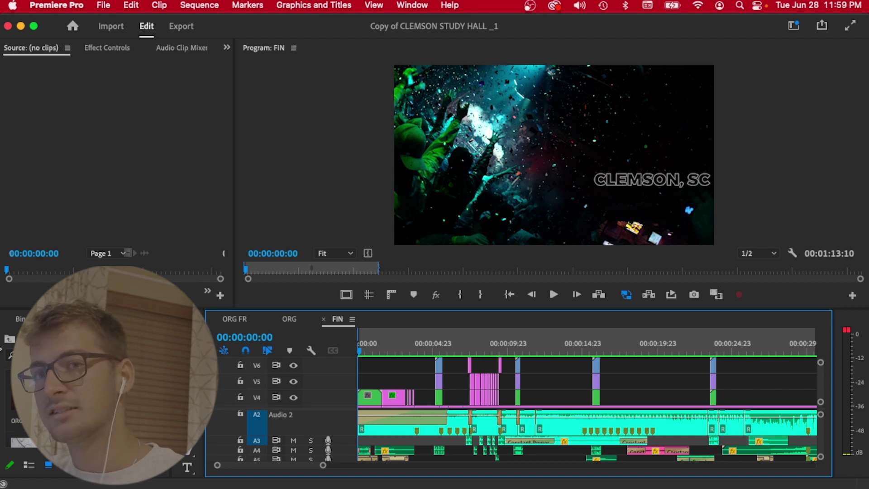
# - Play the FIN sequence from its start, stop at 00:00:05:08 and bring the clips there into closer view
pyautogui.scroll(-3, 366, 380)
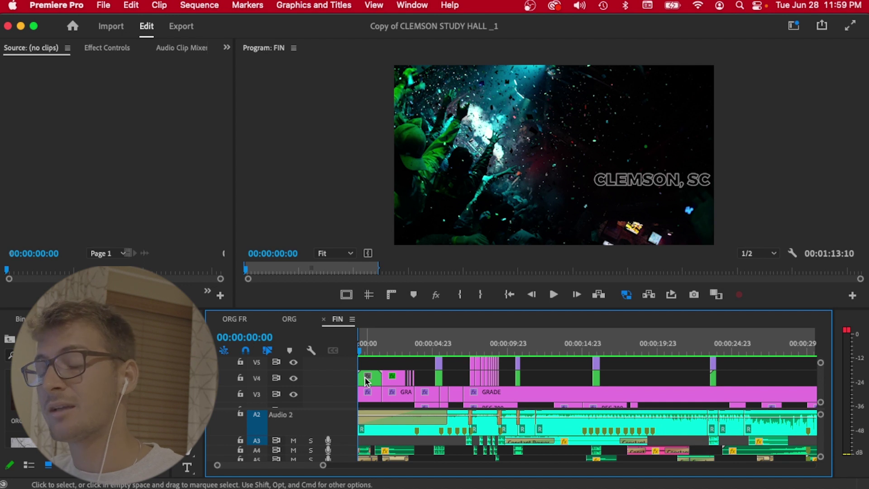
pyautogui.press('space')
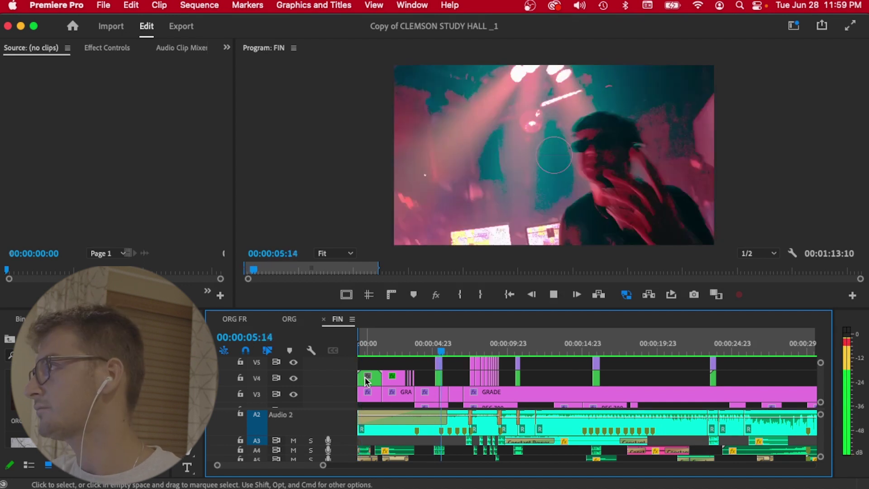
pyautogui.press('j')
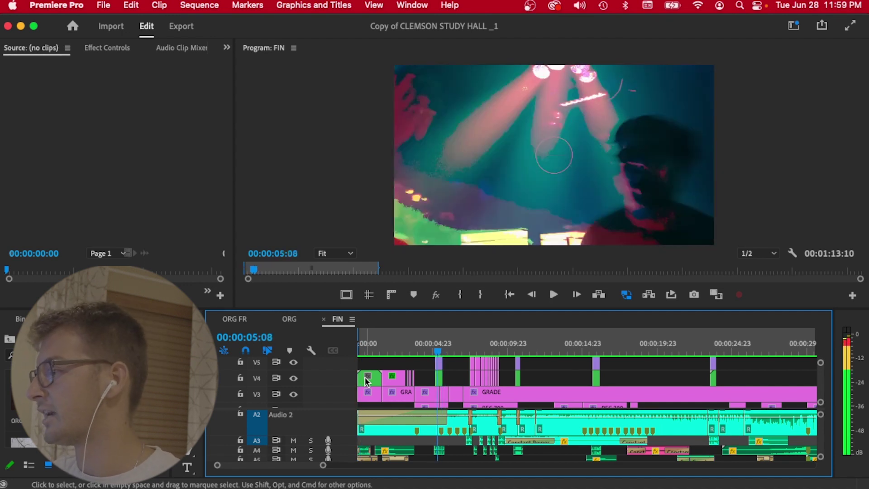
pyautogui.scroll(-3, 366, 380)
pyautogui.press('=')
pyautogui.scroll(5, 498, 385)
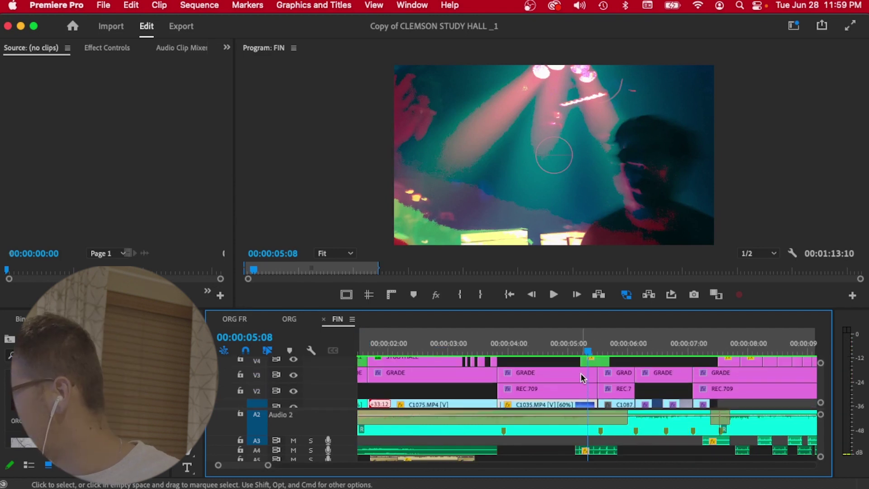
# - Open the nested photo sequence at the playhead and scrub through its V5 photos from the start to 00:00:05:23
pyautogui.doubleClick(595, 404)
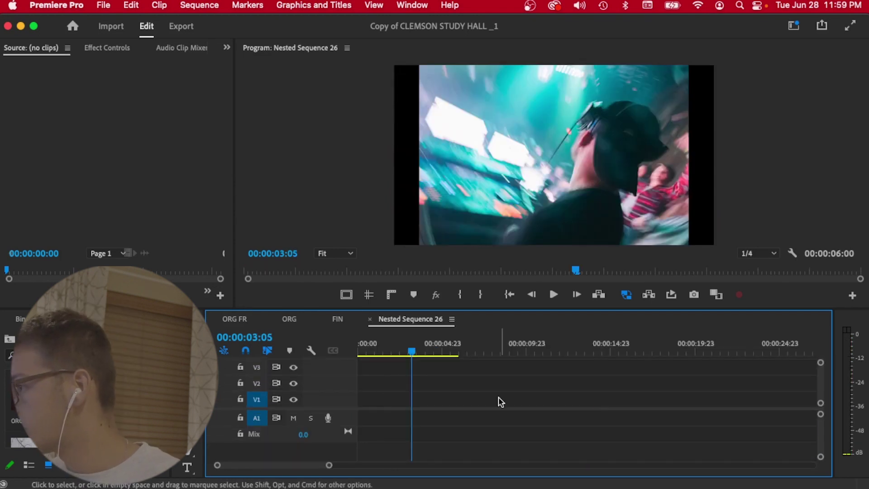
pyautogui.press('Home')
pyautogui.press('\\')
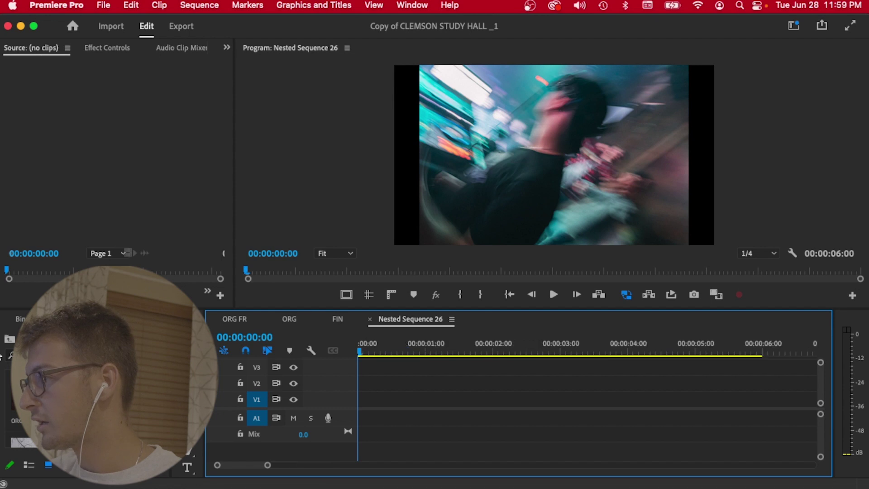
pyautogui.scroll(2, 466, 376)
pyautogui.moveTo(361, 348); pyautogui.dragTo(702, 355)
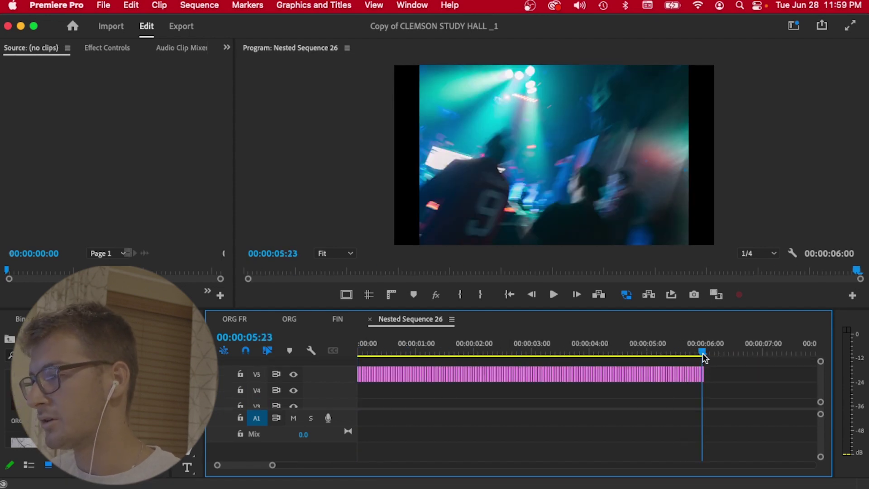
# - Play the nested photo sequence from its start to about 00:00:01:08 and close it
pyautogui.press('Home')
pyautogui.press('space')
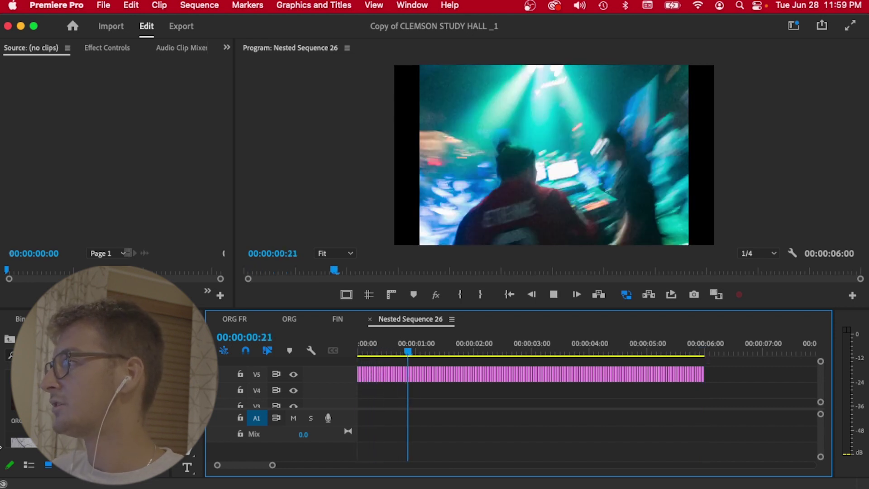
pyautogui.press('space')
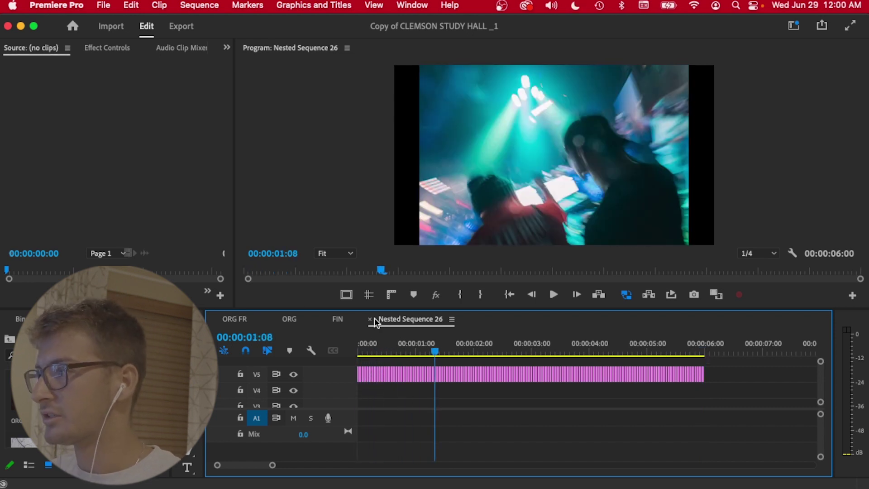
pyautogui.click(370, 318)
# - Examine the overlay clips stacked above the nested photos near 00:00:05:08 in FIN, toggling track V8's visibility
pyautogui.press('-')
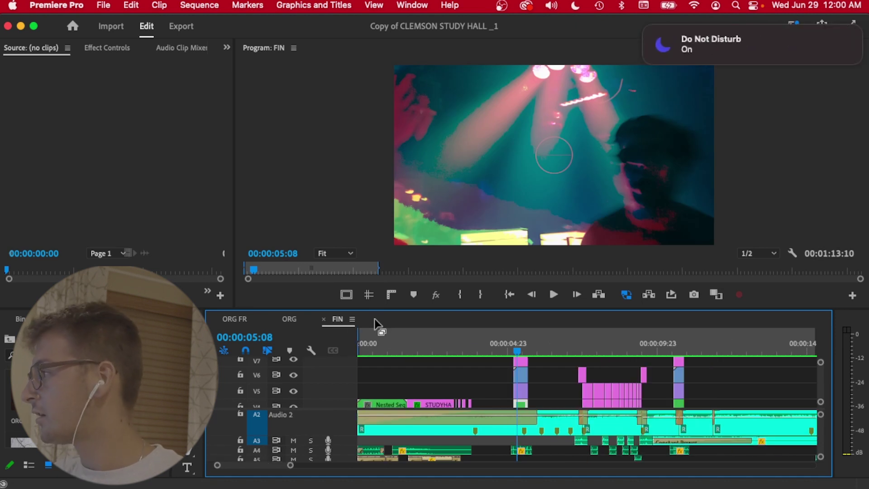
pyautogui.scroll(-2, 528, 385)
pyautogui.press('=')
pyautogui.press('=')
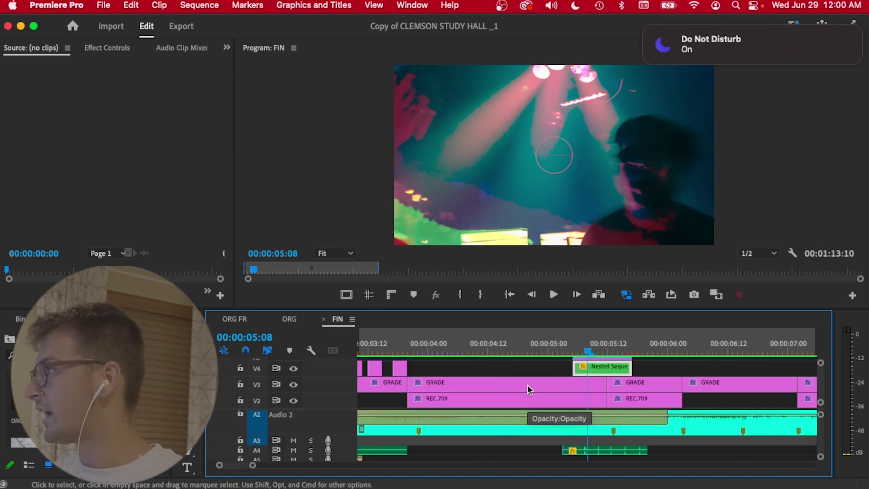
pyautogui.scroll(3, 623, 365)
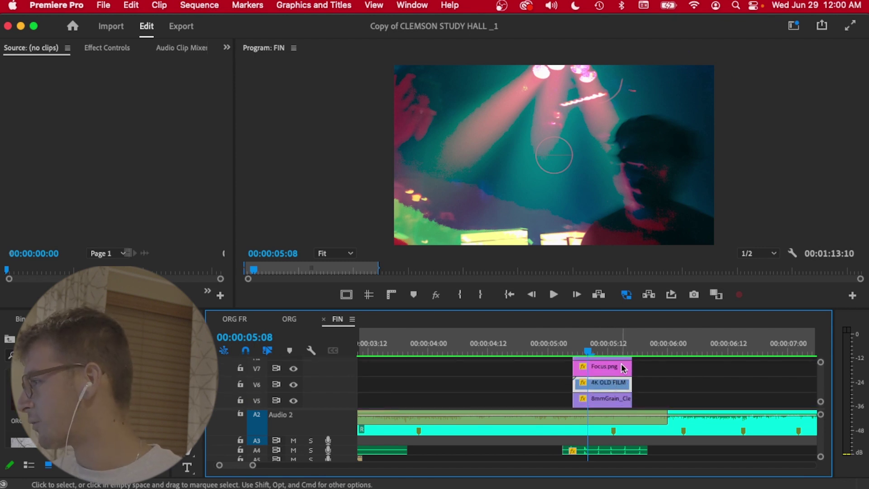
pyautogui.scroll(1, 621, 363)
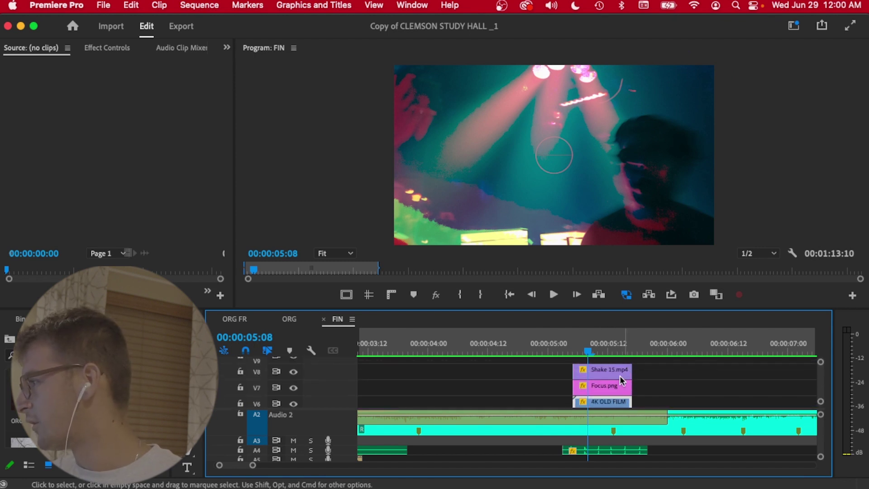
pyautogui.click(294, 372)
pyautogui.scroll(-2, 670, 391)
pyautogui.scroll(-3, 670, 390)
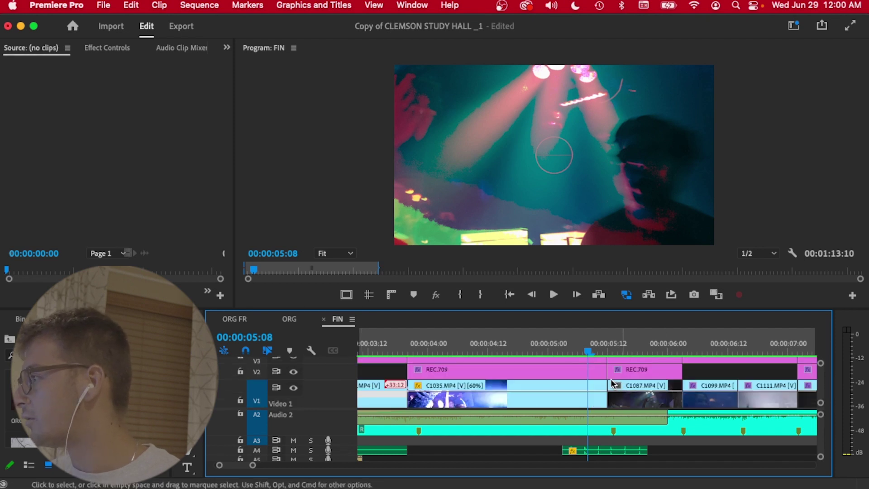
# - Display the motion and opacity settings of the Shake 15.mp4 overlay on track V8
pyautogui.hotkey('shift', '5')
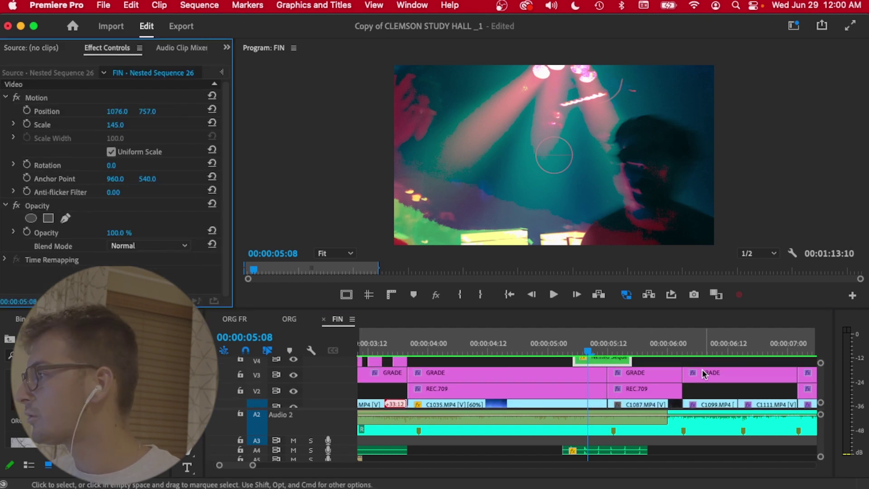
pyautogui.scroll(3, 611, 380)
pyautogui.scroll(1, 610, 378)
pyautogui.click(609, 370)
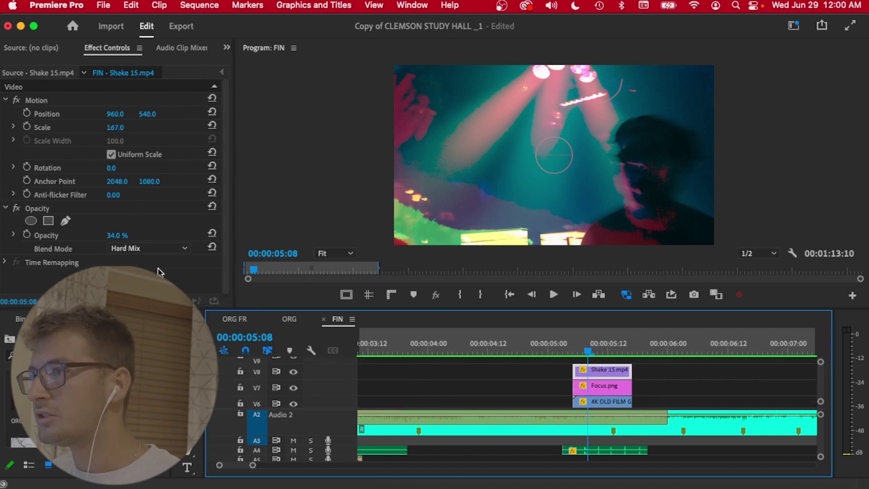
# - Hide and show track V8 twice to compare the frame with and without the Shake 15.mp4 overlay
pyautogui.click(293, 372)
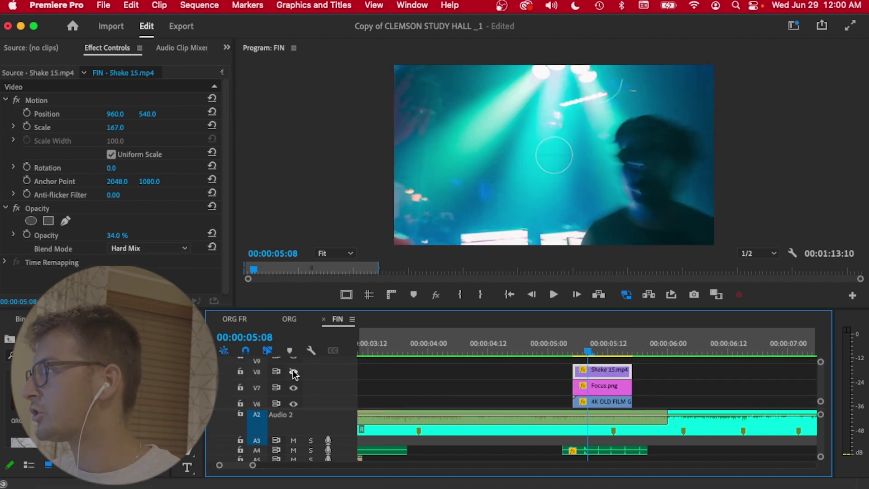
pyautogui.click(293, 371)
pyautogui.click(294, 372)
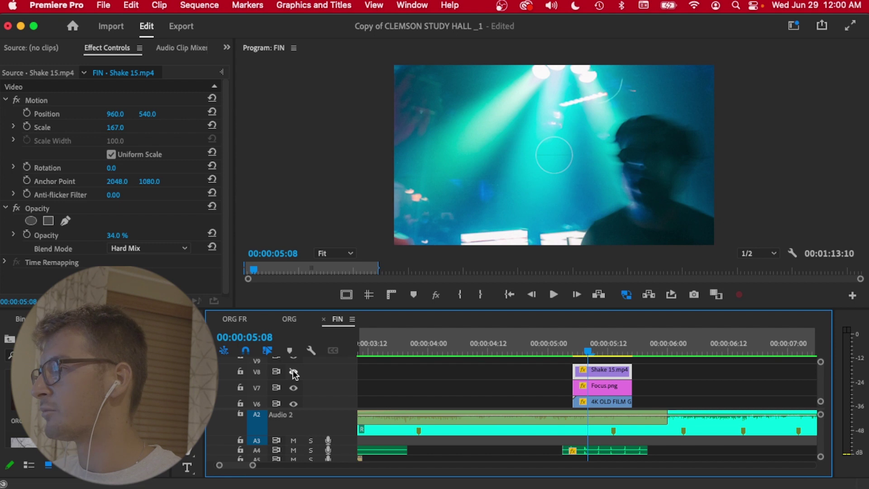
pyautogui.click(293, 372)
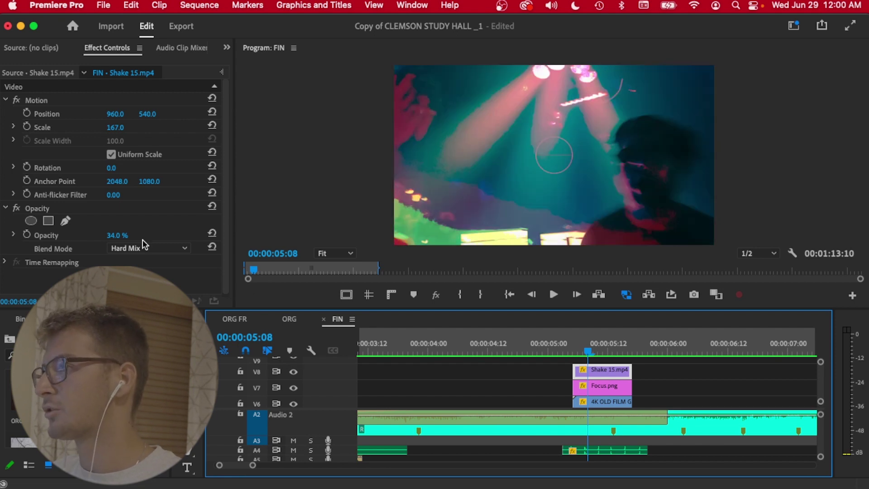
# - Try the Shake 15.mp4 overlay at 100% opacity with the Hard Mix blend mode, and undo the opacity change
pyautogui.click(120, 236)
pyautogui.write('100')
pyautogui.press('Return')
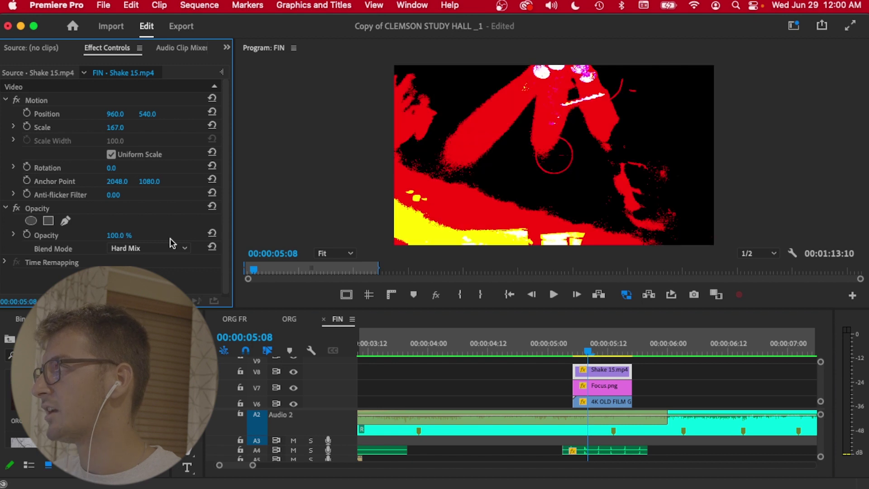
pyautogui.press('super+z')
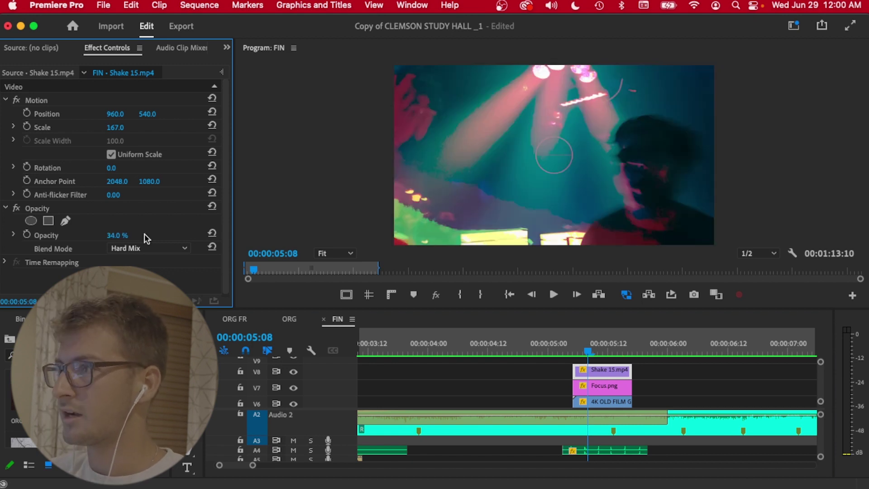
# - Select the film camera click sound effect beneath the nested photos on track A4 to inspect it
pyautogui.scroll(-6, 584, 385)
pyautogui.scroll(-2, 589, 425)
pyautogui.click(588, 428)
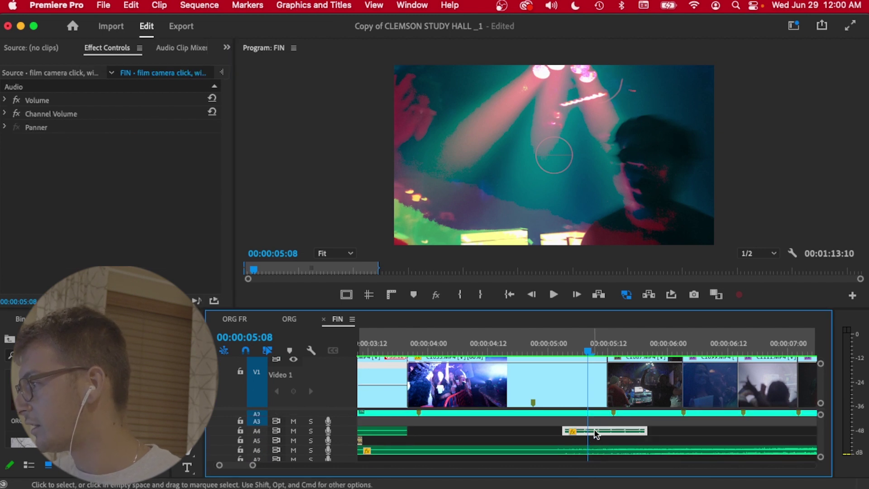
# - Move the playhead to 00:00:04:23 and replay the photo moment up to 00:00:06:05
pyautogui.moveTo(591, 352); pyautogui.dragTo(543, 354)
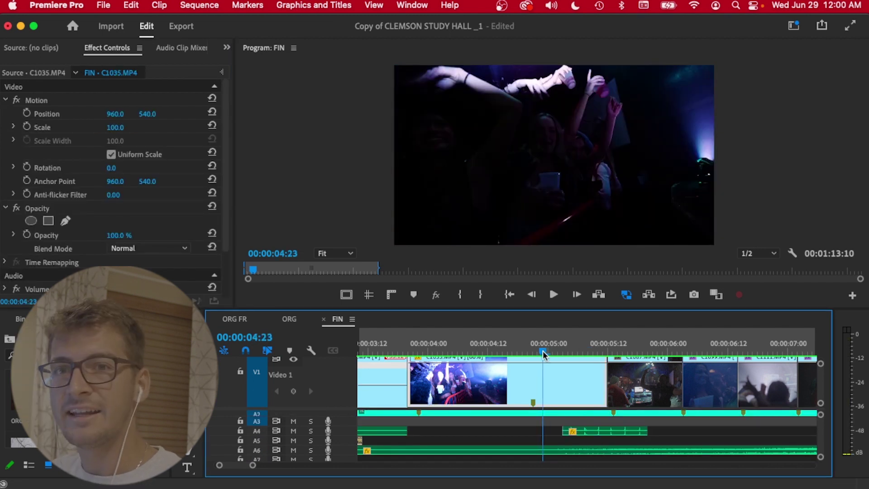
pyautogui.scroll(2, 314, 382)
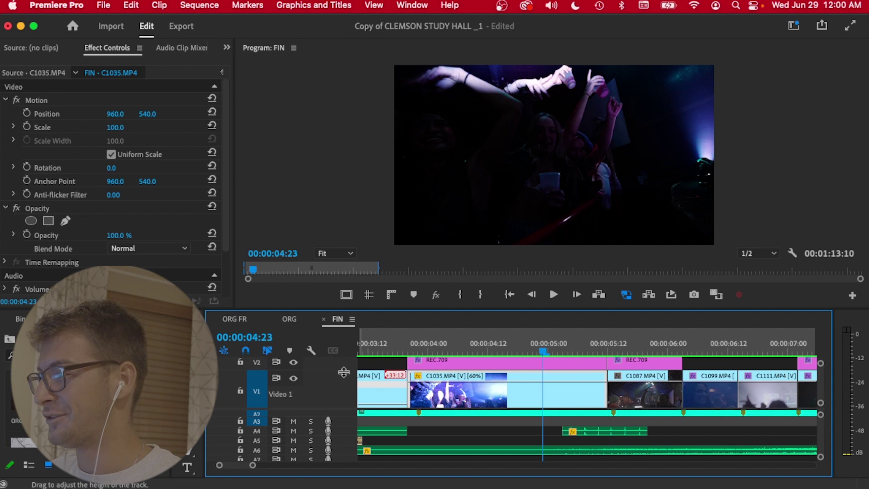
pyautogui.scroll(1, 343, 393)
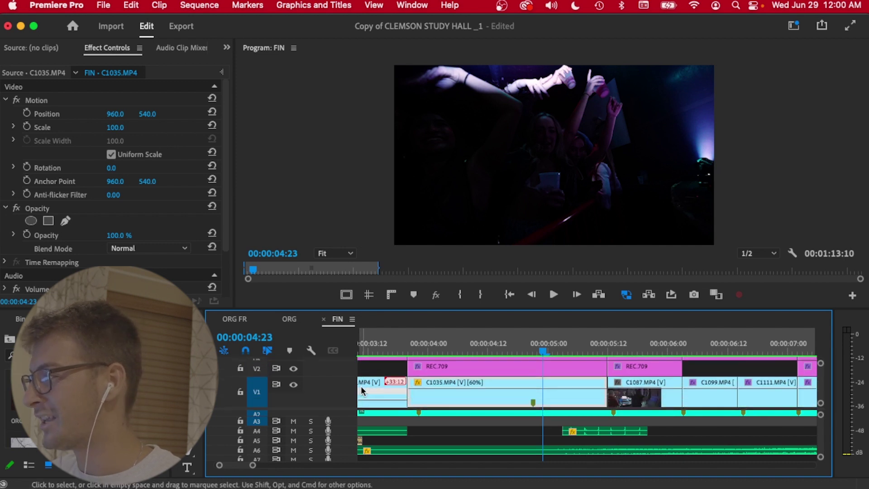
pyautogui.scroll(2, 553, 428)
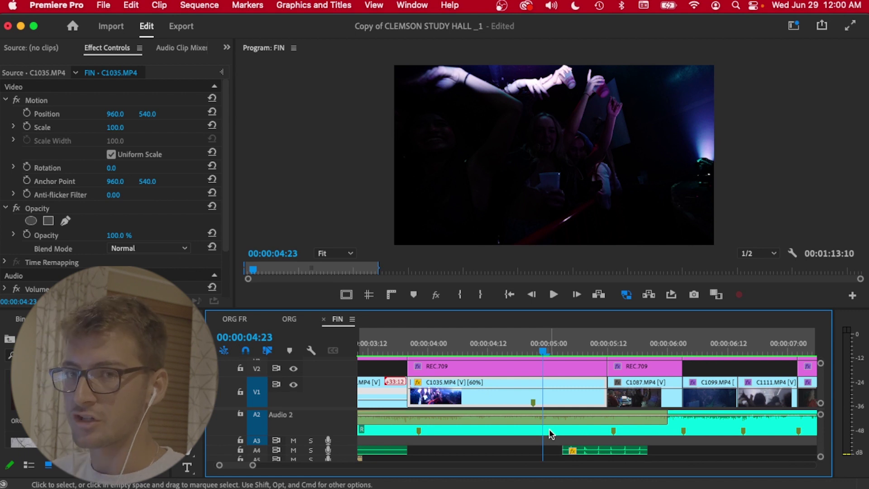
pyautogui.press('space')
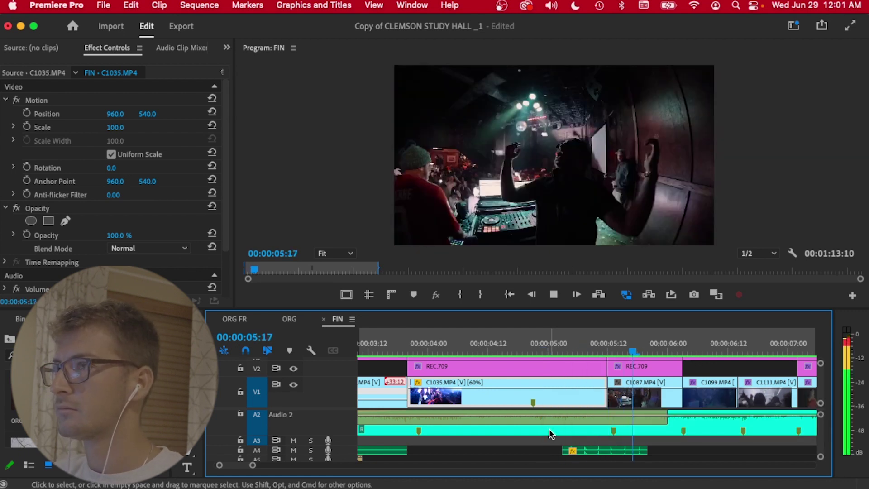
pyautogui.press('space')
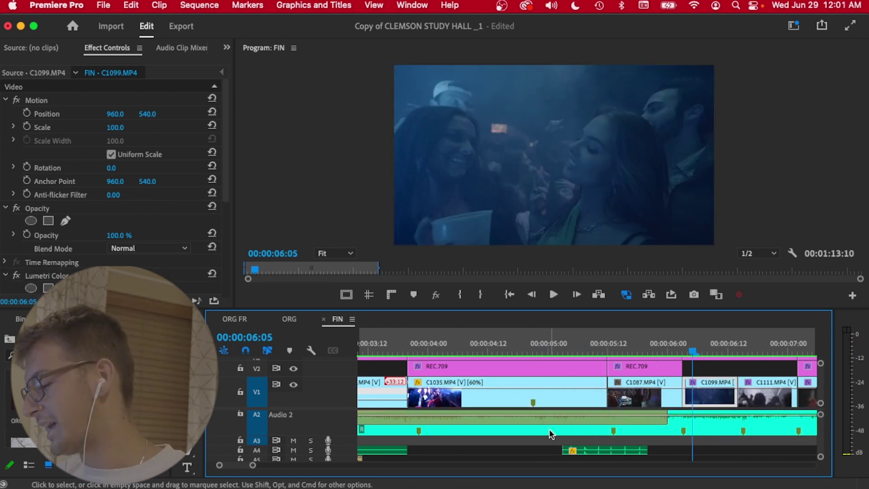
# - Play the FIN sequence on from 00:00:06:05 to 00:00:11:01 with a wider stretch of the timeline in view
pyautogui.press('-')
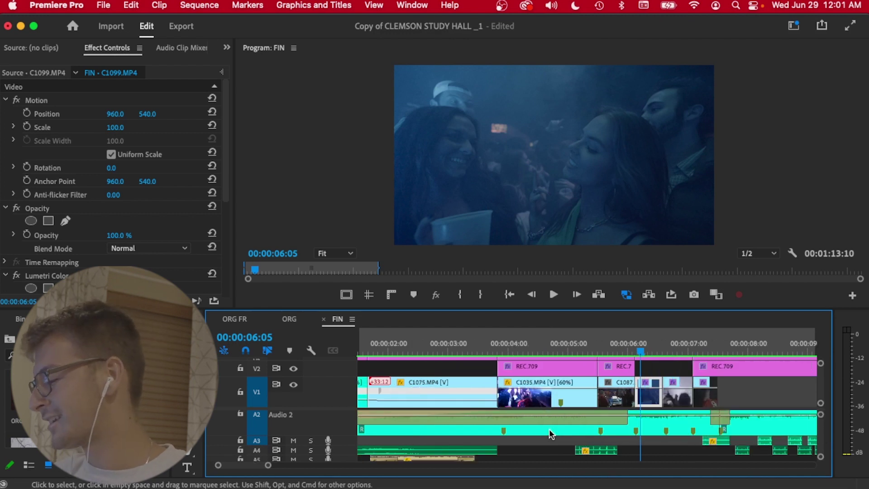
pyautogui.press('-')
pyautogui.press('space')
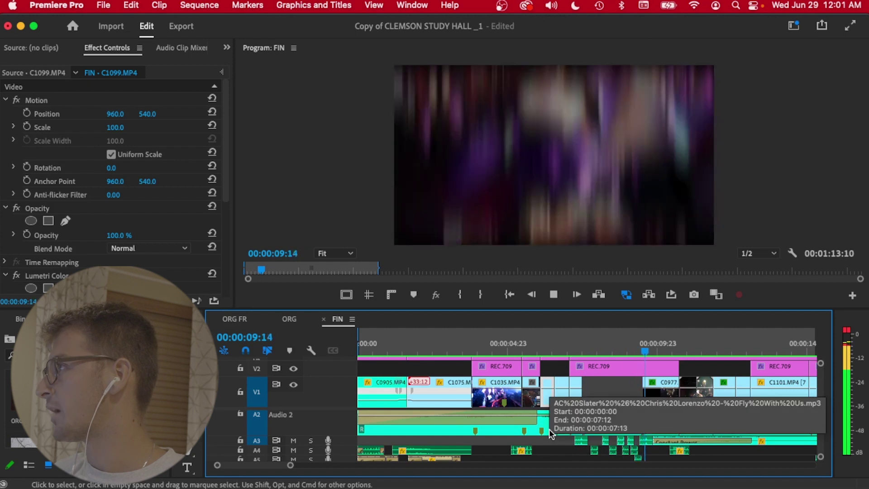
pyautogui.press('space')
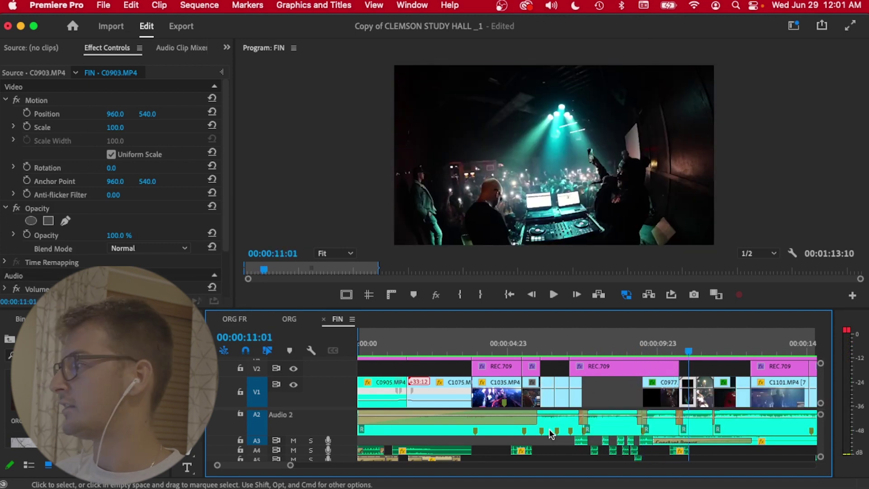
# - Return to the cut just before 00:00:11:01 and play the sequence to just past 00:00:16:02
pyautogui.press('Up')
pyautogui.press('space')
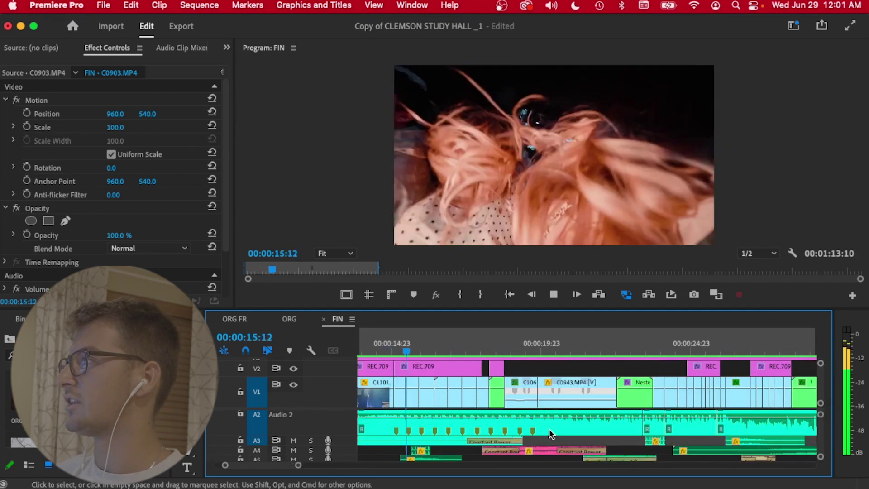
pyautogui.press('space')
# - Step frame by frame back to 00:00:15:19 and forward to 00:00:16:00 to examine the cut between C0885.MP4 and C1119.MP4
pyautogui.press('Left')
pyautogui.press('Left')
pyautogui.press('Left')
pyautogui.press('Left')
pyautogui.press('Left')
pyautogui.press('Left')
pyautogui.press('Left')
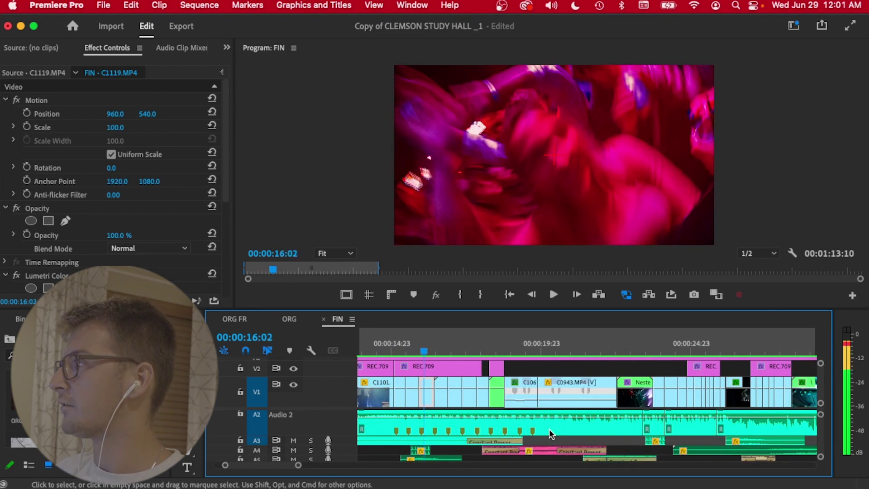
pyautogui.press('Left')
pyautogui.press('Left')
pyautogui.press('Left')
pyautogui.press('Left')
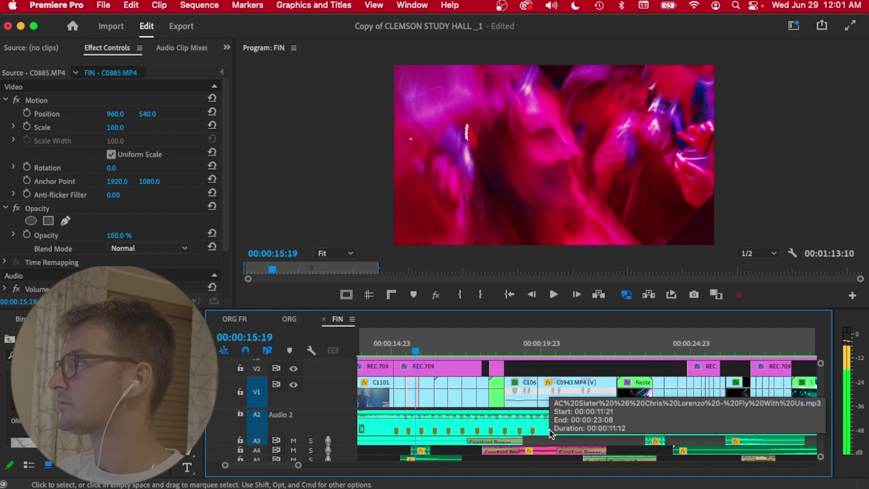
pyautogui.press('Right')
pyautogui.press('Right')
pyautogui.press('Right')
pyautogui.press('Right')
pyautogui.press('Right')
pyautogui.press('Right')
pyautogui.press('Right')
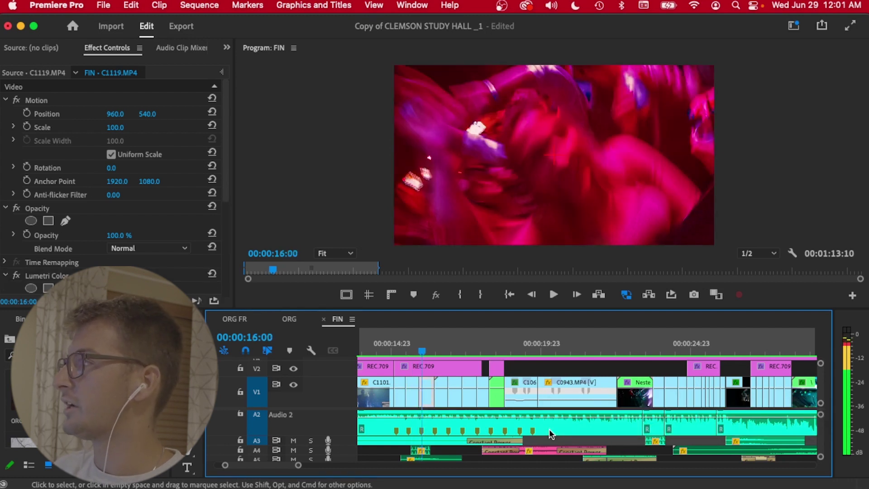
# - Move the playhead to the photo moment at 00:00:23:13 and examine the overlay clips stacked above it on V6 to V8
pyautogui.scroll(3, 439, 380)
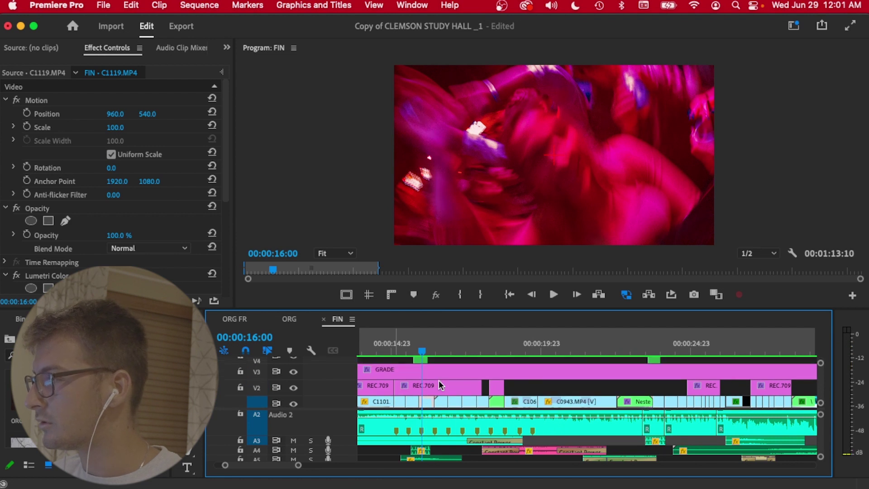
pyautogui.click(638, 340)
pyautogui.press('space')
pyautogui.press('space')
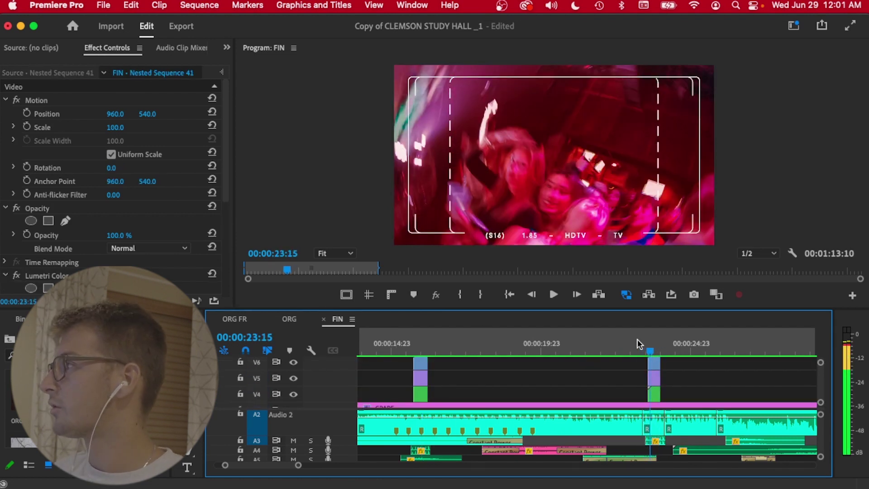
pyautogui.press('=')
pyautogui.scroll(-3, 638, 377)
pyautogui.scroll(5, 639, 377)
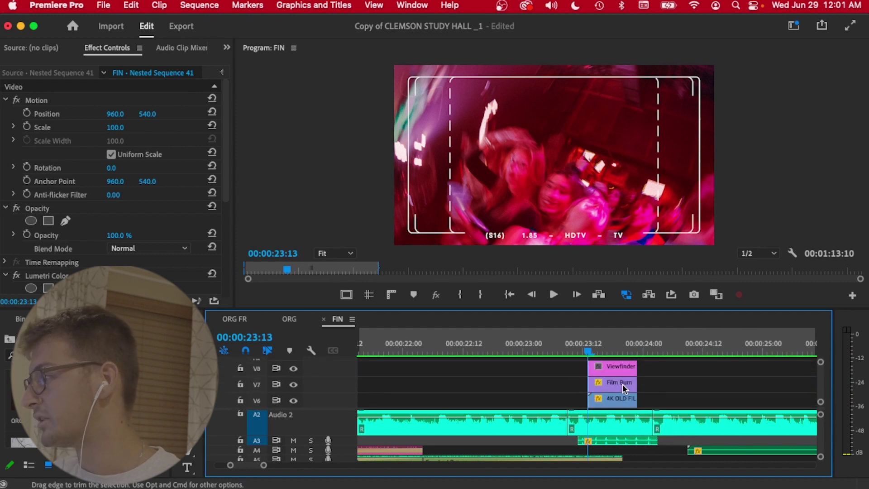
pyautogui.scroll(1, 623, 384)
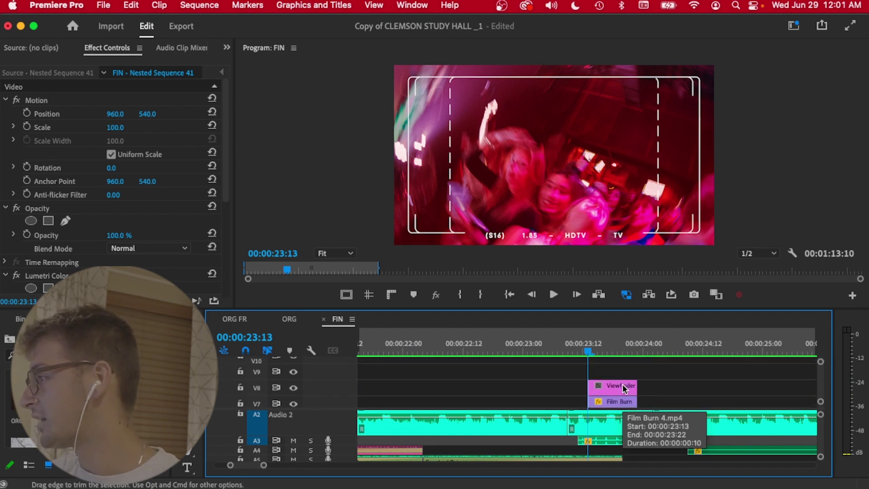
# - Turn the output of track V8 off and back on to compare the frame without Viewfinder04b.png
pyautogui.click(612, 392)
pyautogui.click(293, 388)
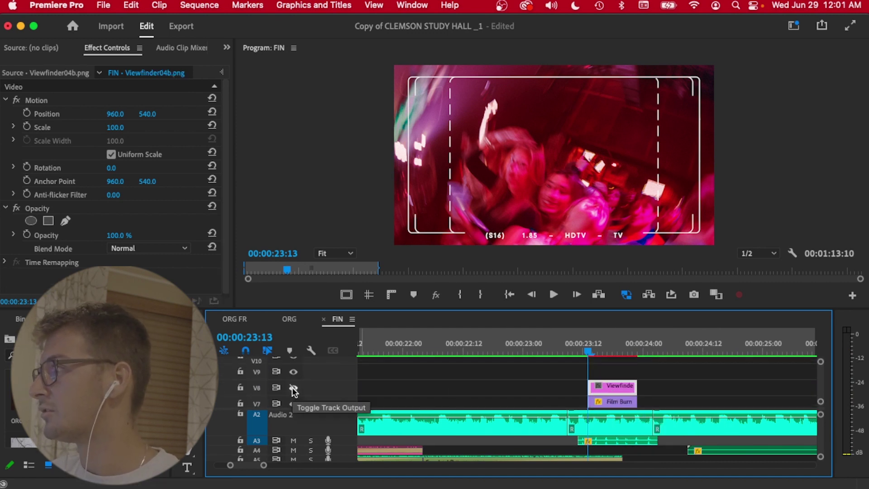
pyautogui.click(293, 387)
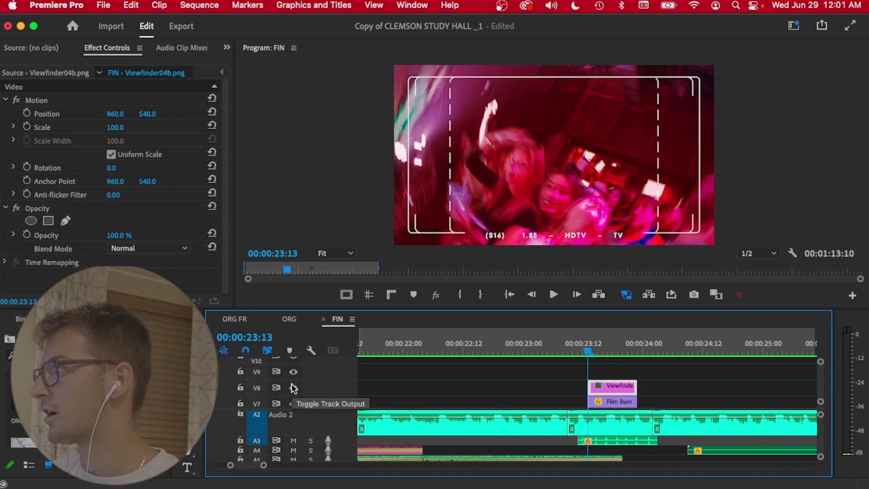
# - Turn the output of track V7 off and back on to compare the frame without Film Burn 4.mp4
pyautogui.scroll(-1, 536, 372)
pyautogui.click(614, 383)
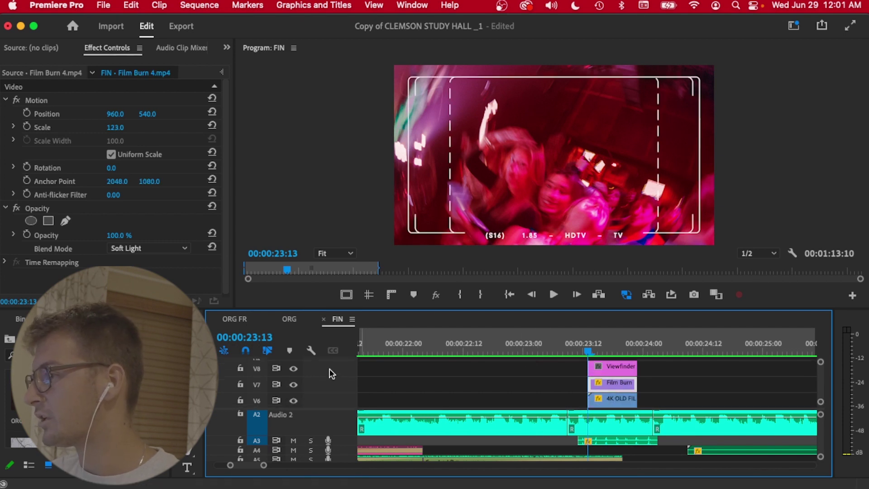
pyautogui.click(293, 386)
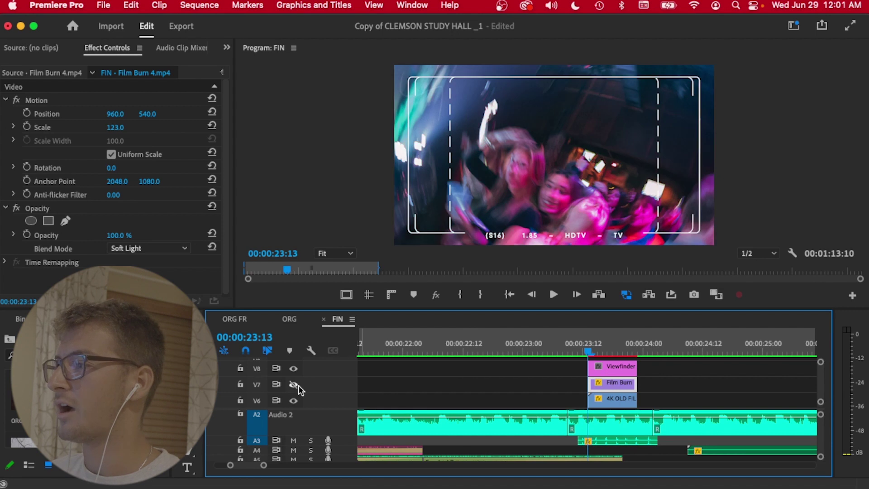
pyautogui.click(294, 385)
# - Check the lower overlay clips of the photo moment, hiding and restoring track V4 with Nested Sequence 31
pyautogui.scroll(-2, 484, 381)
pyautogui.click(604, 376)
pyautogui.click(610, 388)
pyautogui.scroll(-2, 610, 389)
pyautogui.click(612, 374)
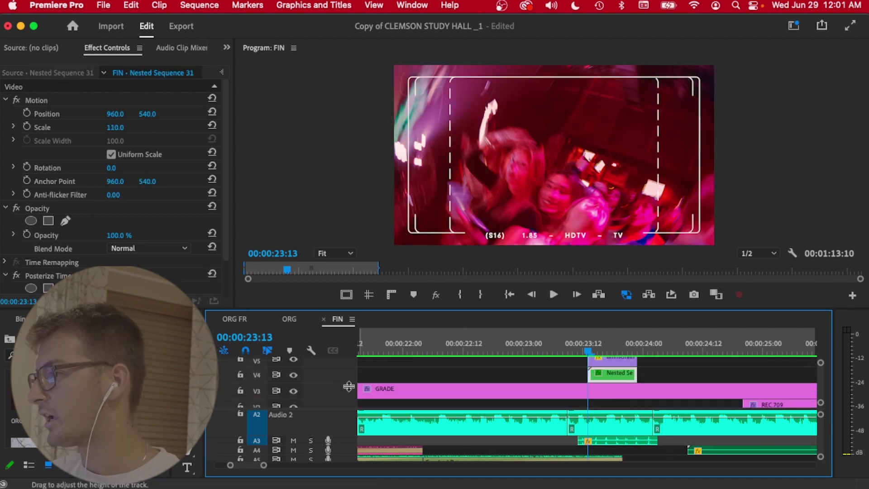
pyautogui.click(293, 374)
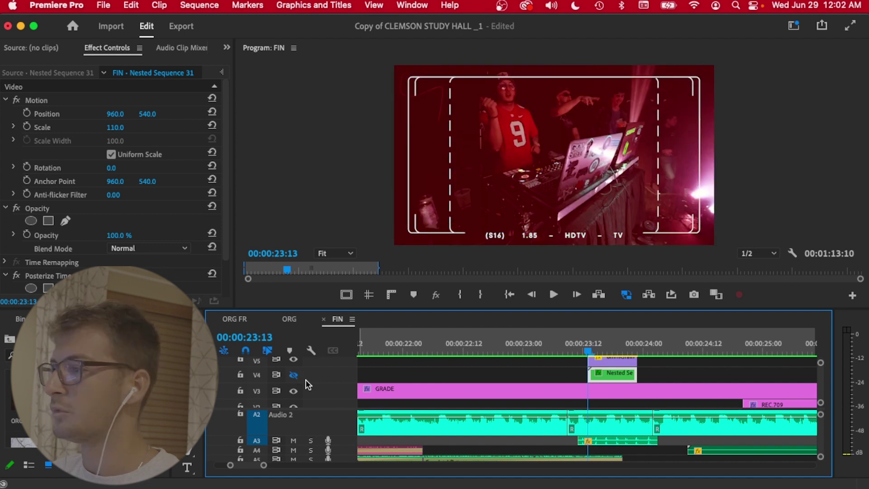
pyautogui.click(292, 375)
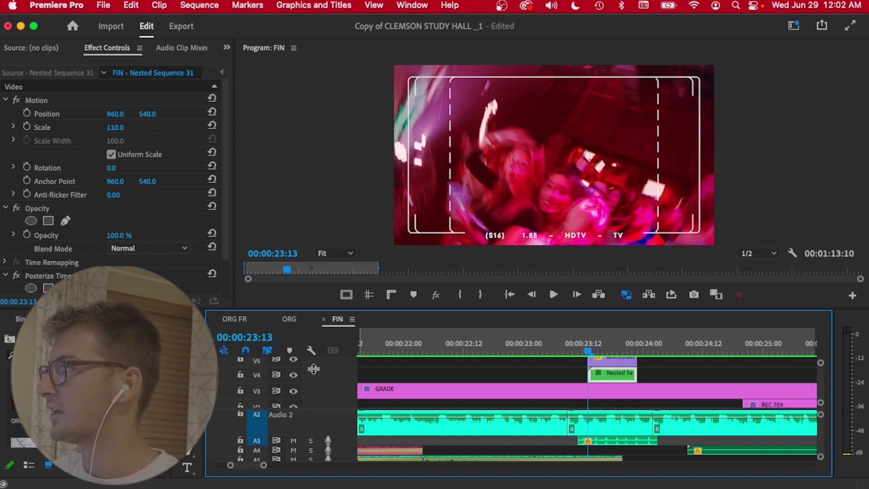
# - Replay the photo moment from just before 00:00:23:13 up to 00:00:24:09
pyautogui.click(568, 352)
pyautogui.press('space')
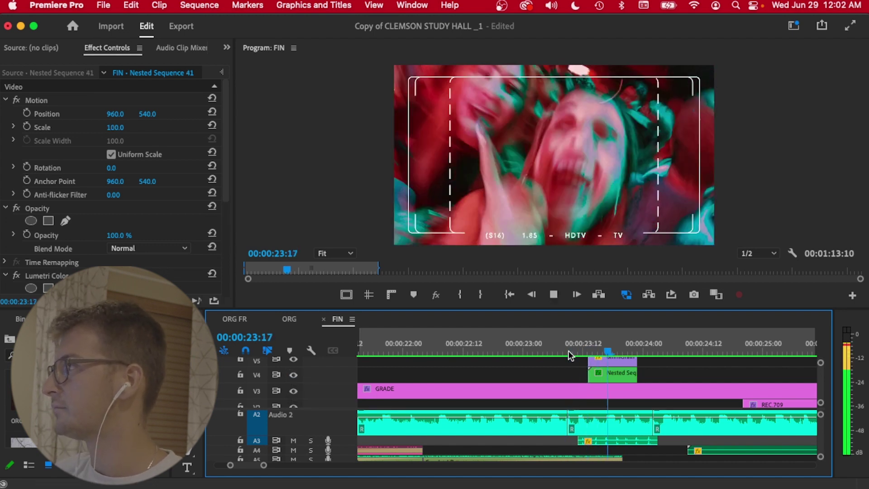
pyautogui.press('space')
pyautogui.press('-')
pyautogui.press('-')
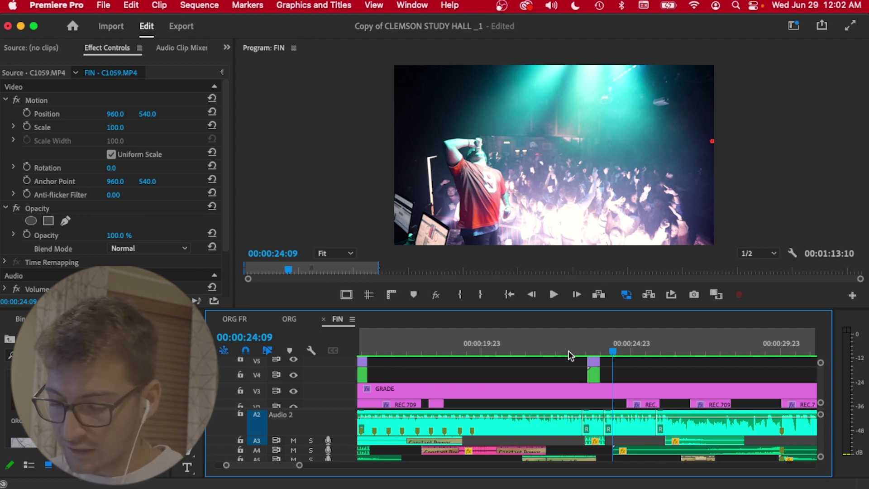
# - Fit the whole FIN sequence in the timeline and play it from 00:00:15:00 to 00:00:24:20
pyautogui.press('\\')
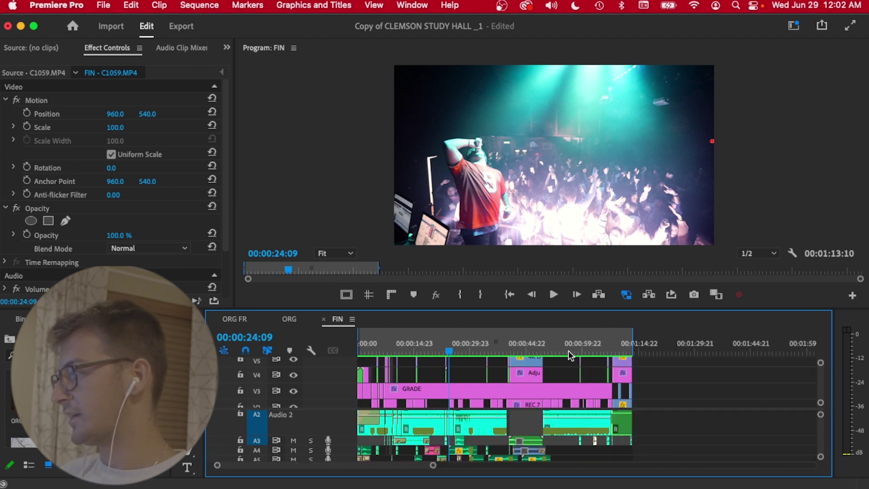
pyautogui.click(361, 349)
pyautogui.click(414, 345)
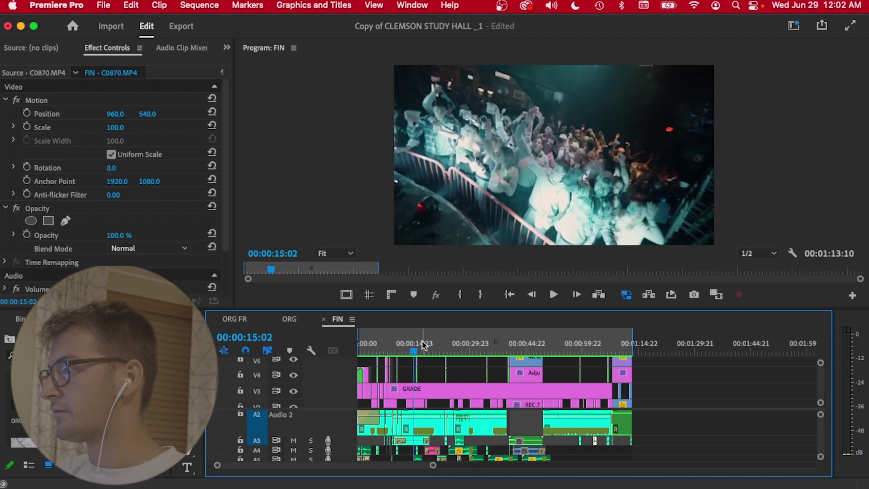
pyautogui.press('Left')
pyautogui.press('Left')
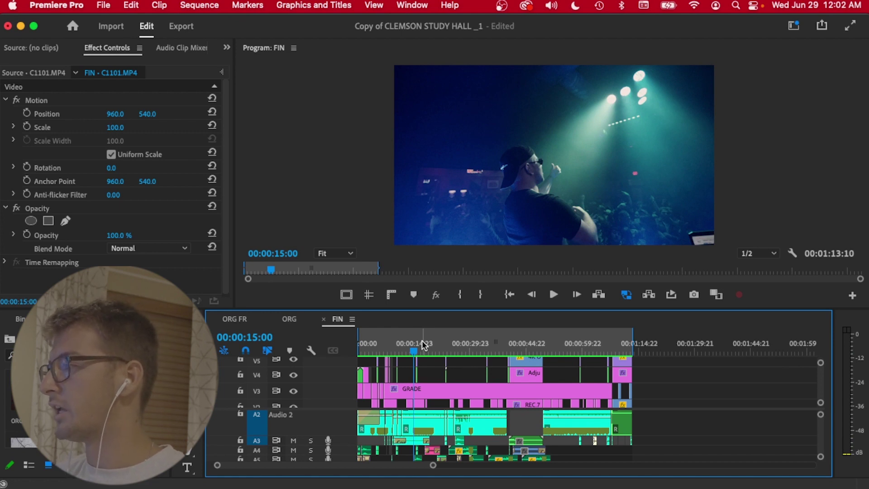
pyautogui.scroll(-3, 421, 376)
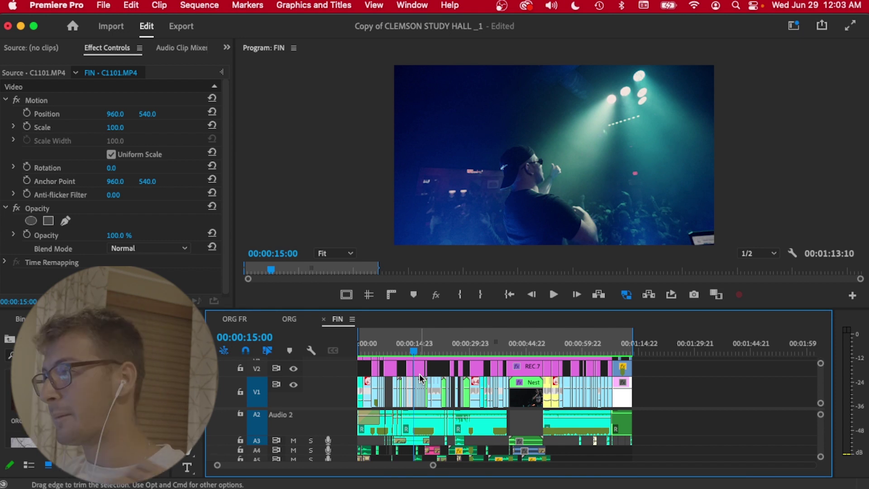
pyautogui.press('space')
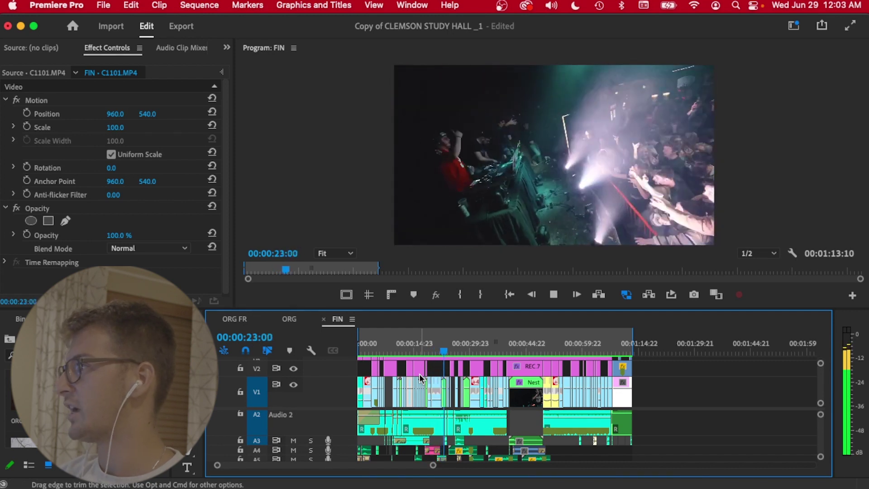
pyautogui.press('space')
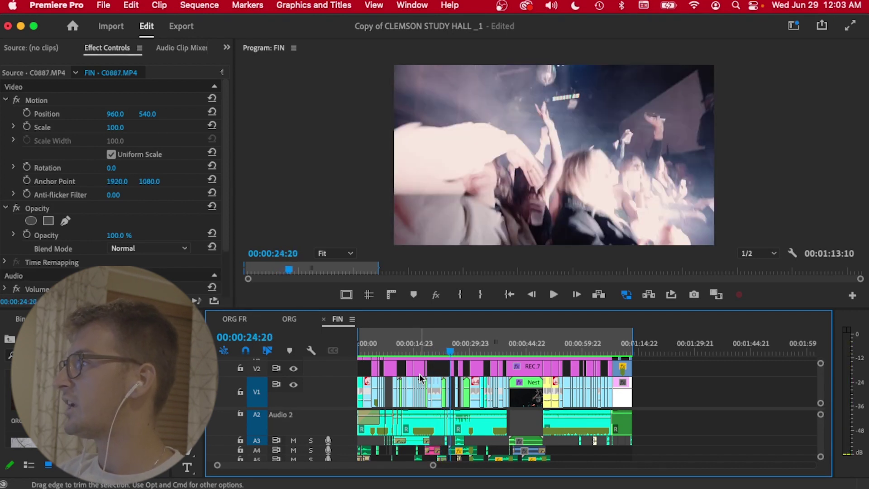
# - Play the sequence on from 00:00:24:20 to 00:00:42:19, pausing at 00:00:29:19
pyautogui.press('space')
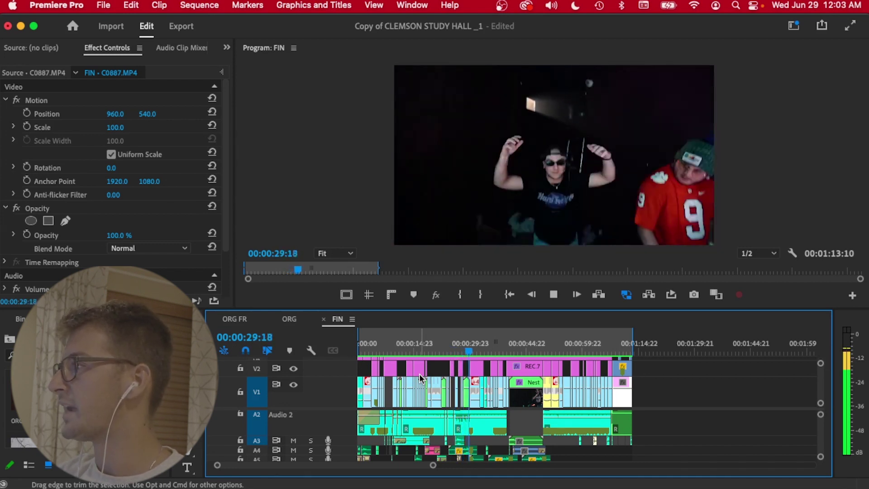
pyautogui.press('space')
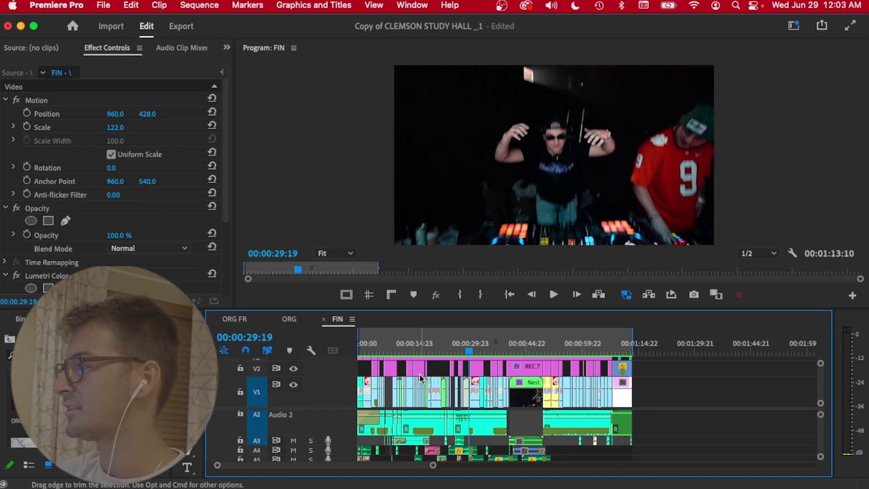
pyautogui.press('space')
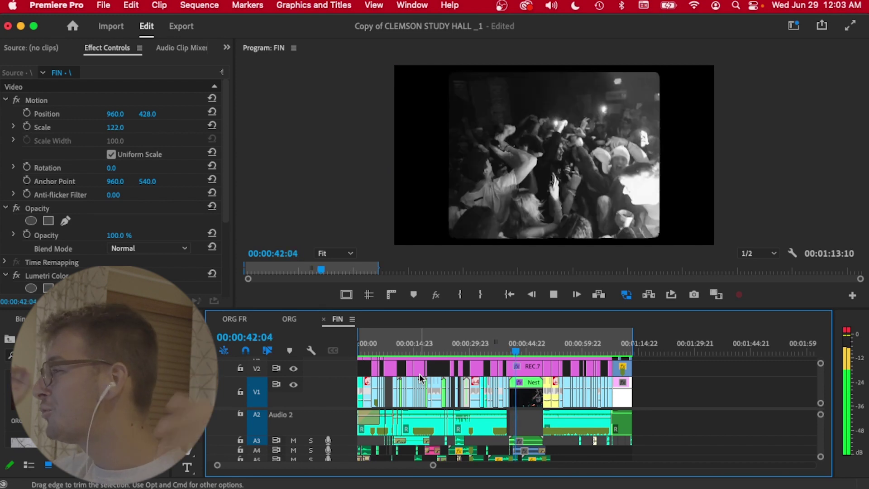
pyautogui.press('space')
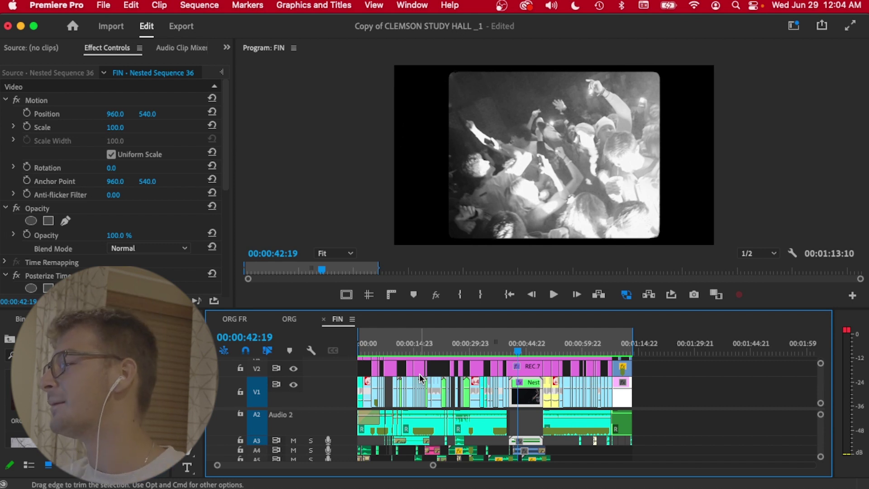
# - Return to 00:00:15:07 and play the sequence to 00:00:31:08, pausing at 00:00:18:02 and at the mirrored crowd shot at 00:00:18:15
pyautogui.moveTo(507, 346); pyautogui.dragTo(417, 354)
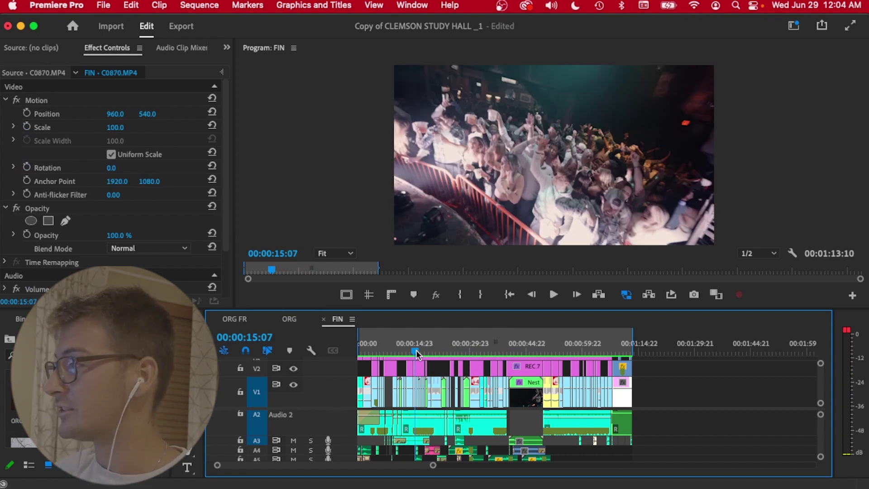
pyautogui.press('space')
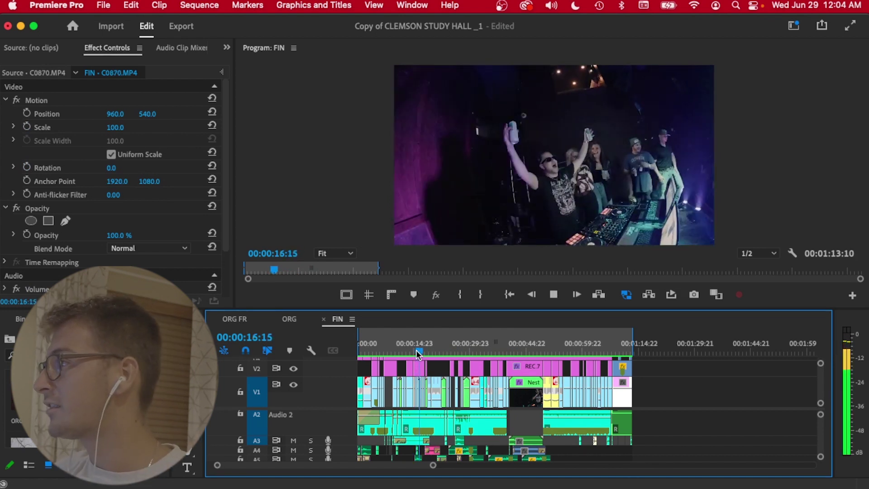
pyautogui.press('space')
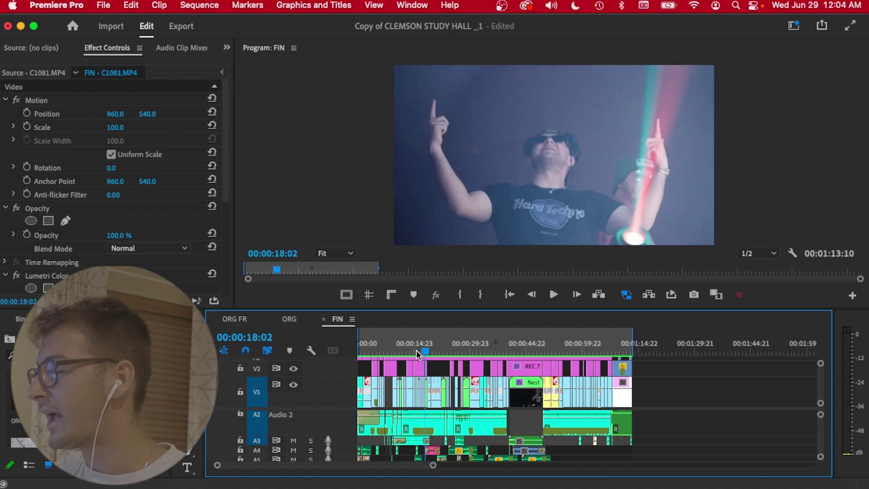
pyautogui.press('space')
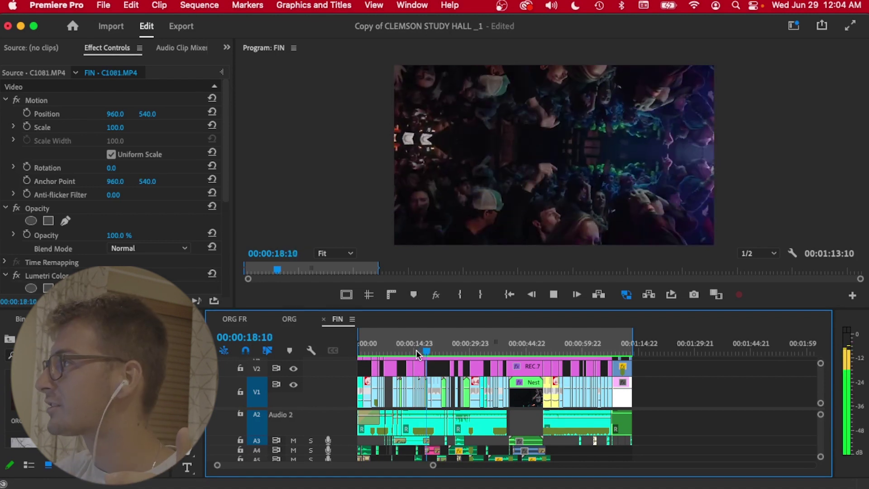
pyautogui.press('space')
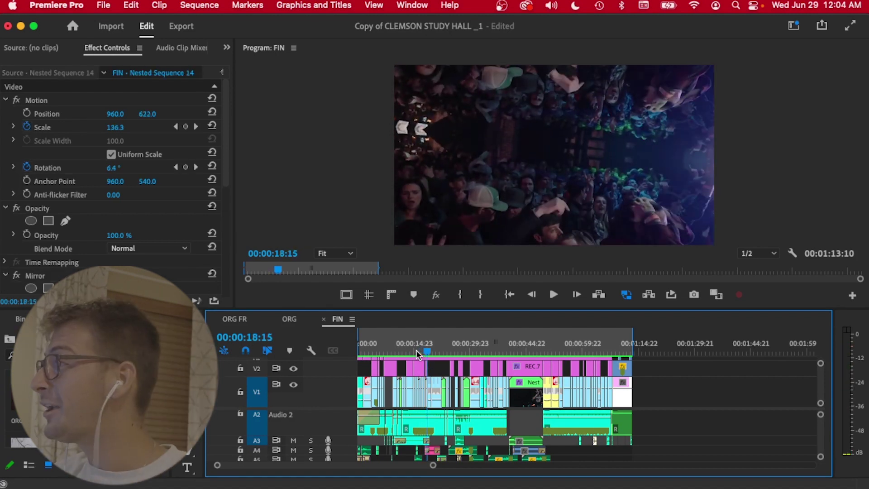
pyautogui.press('space')
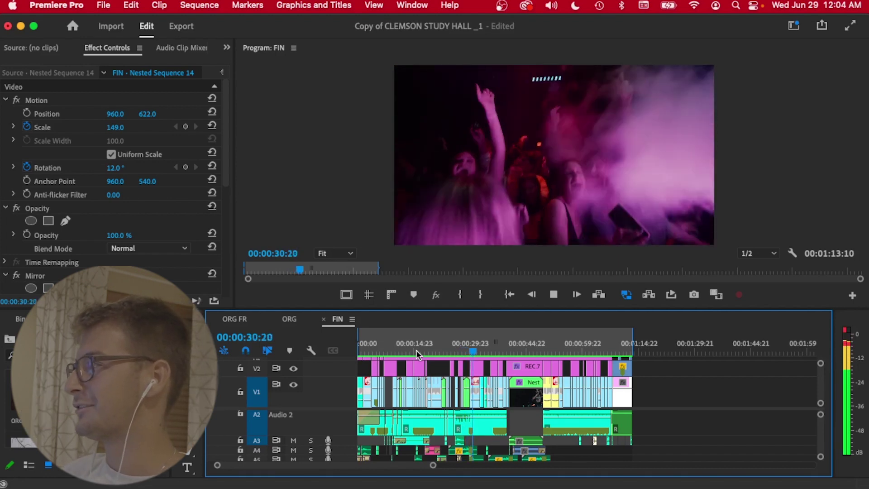
pyautogui.press('space')
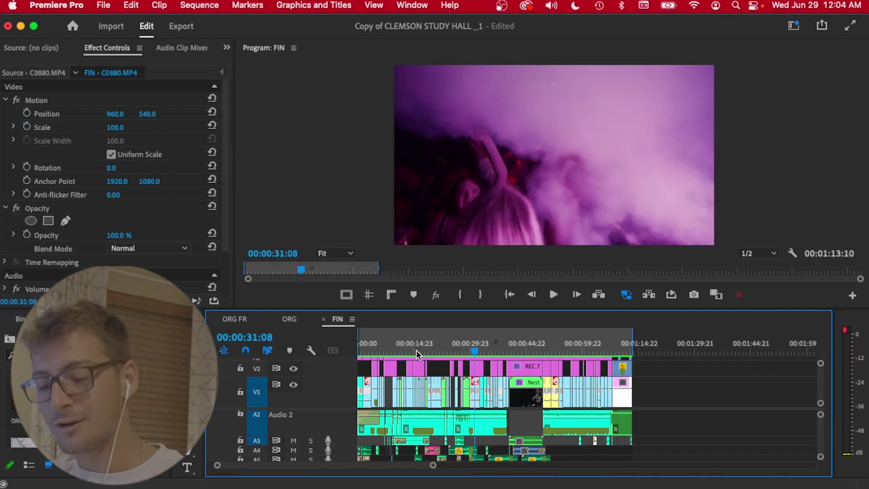
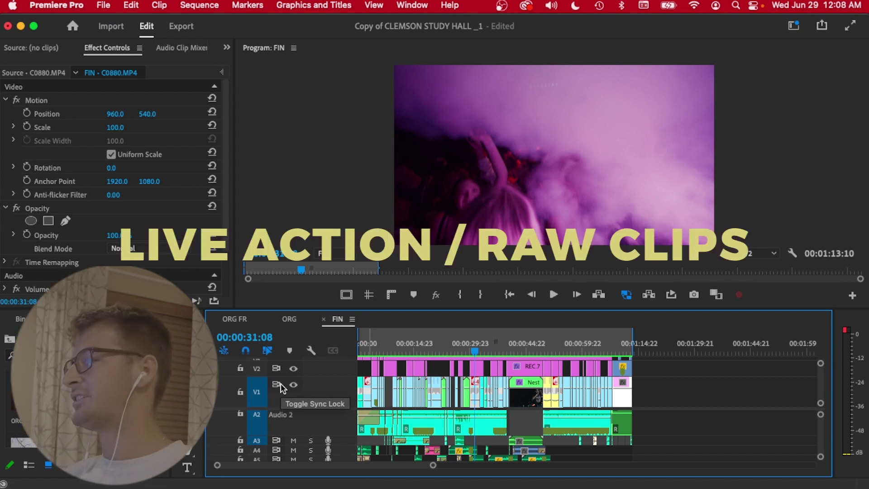
# - Play the black-and-white nested section from 00:00:40:11 to 00:00:49:17, and return the playhead to 00:00:43:22
pyautogui.click(506, 343)
pyautogui.moveTo(506, 343)
pyautogui.mouseDown()
pyautogui.moveTo(531, 351)
pyautogui.moveTo(510, 356)
pyautogui.mouseUp()
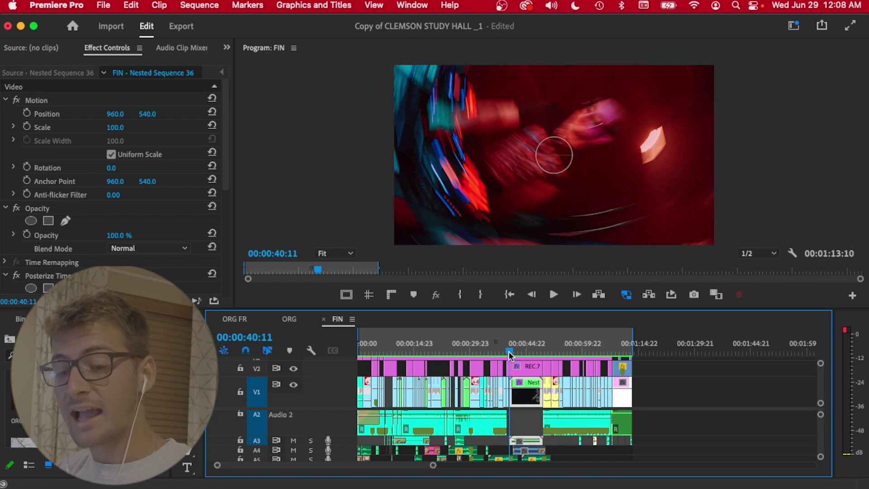
pyautogui.press('space')
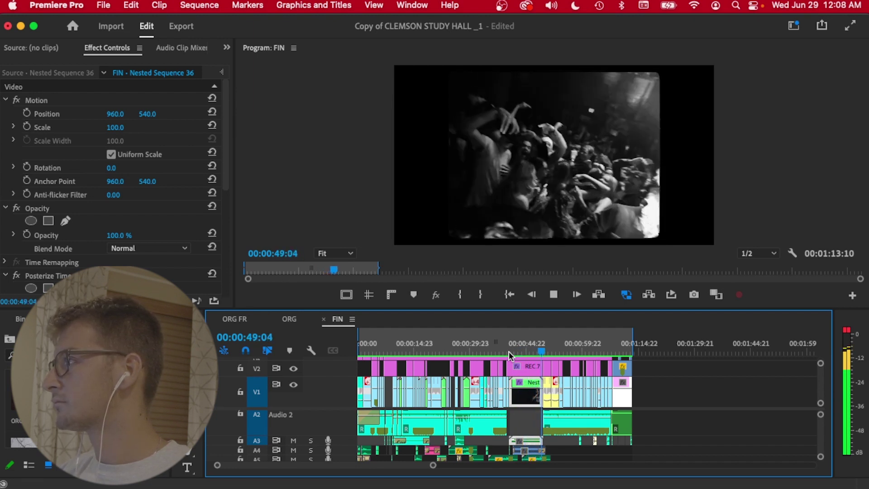
pyautogui.press('space')
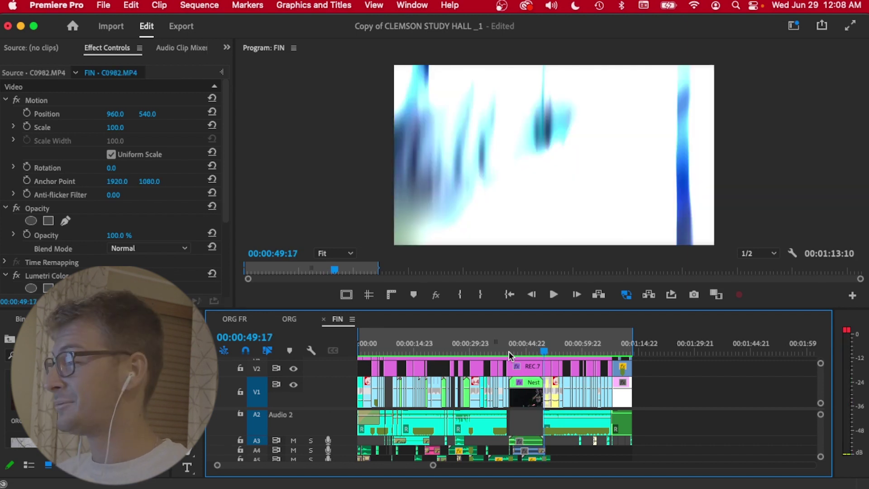
pyautogui.click(523, 346)
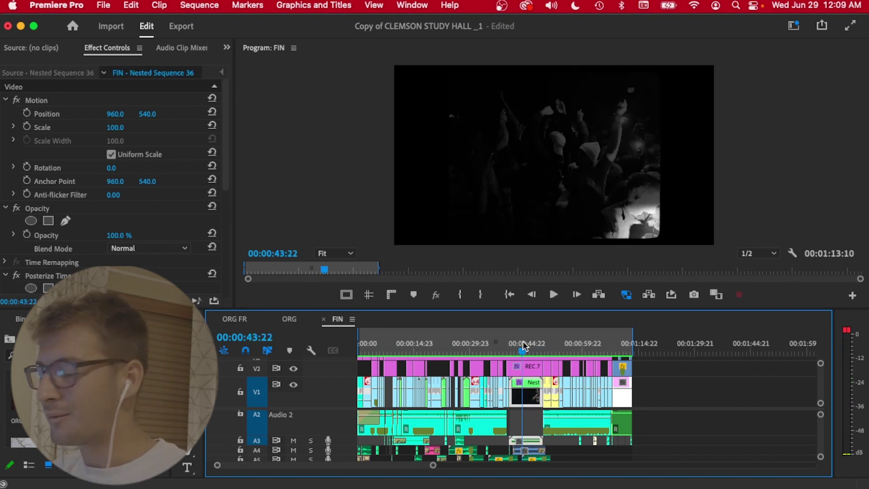
# - Open Nested Sequence 36 from the FIN timeline, play it from its first frame to the end, and return to FIN
pyautogui.scroll(2, 524, 390)
pyautogui.scroll(-2, 523, 388)
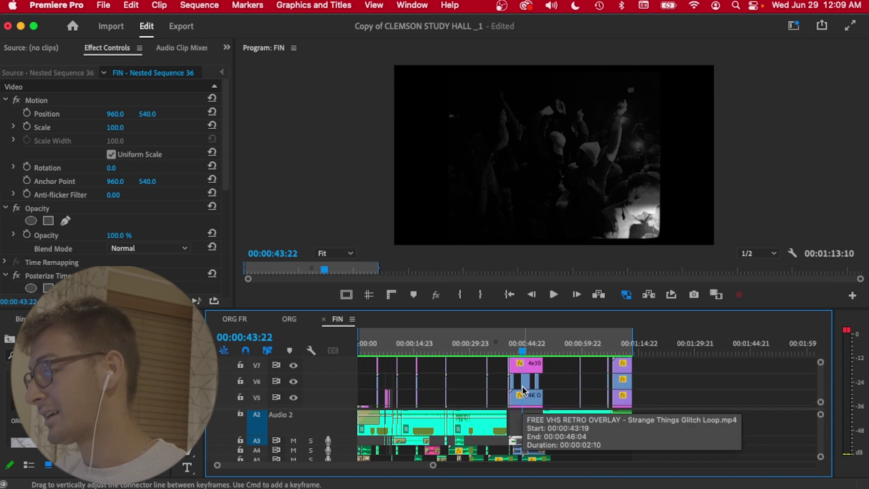
pyautogui.doubleClick(527, 396)
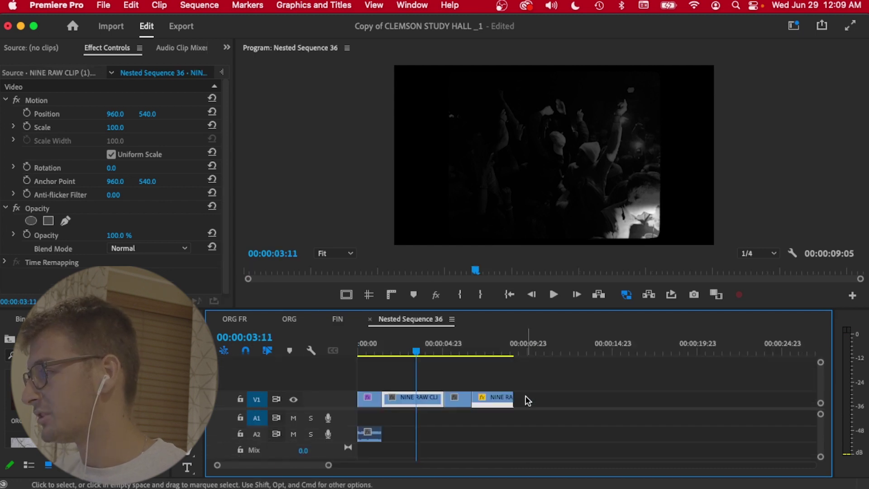
pyautogui.click(427, 352)
pyautogui.press('Home')
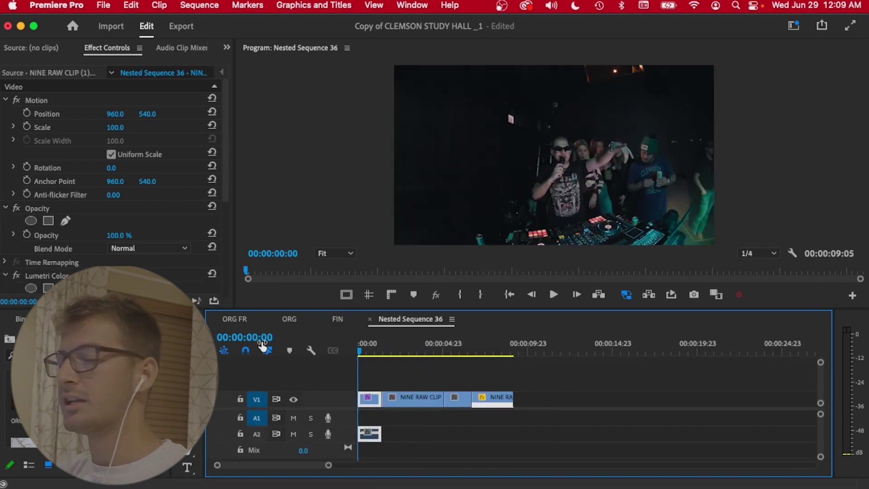
pyautogui.press('space')
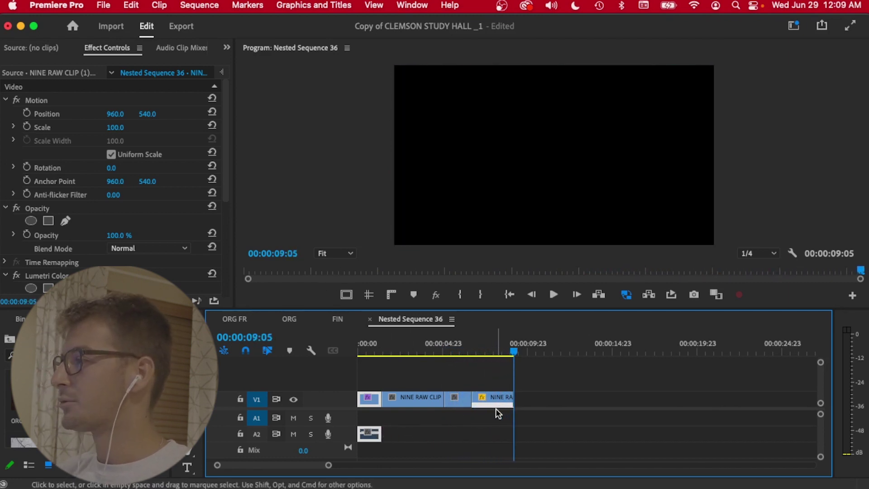
pyautogui.click(370, 319)
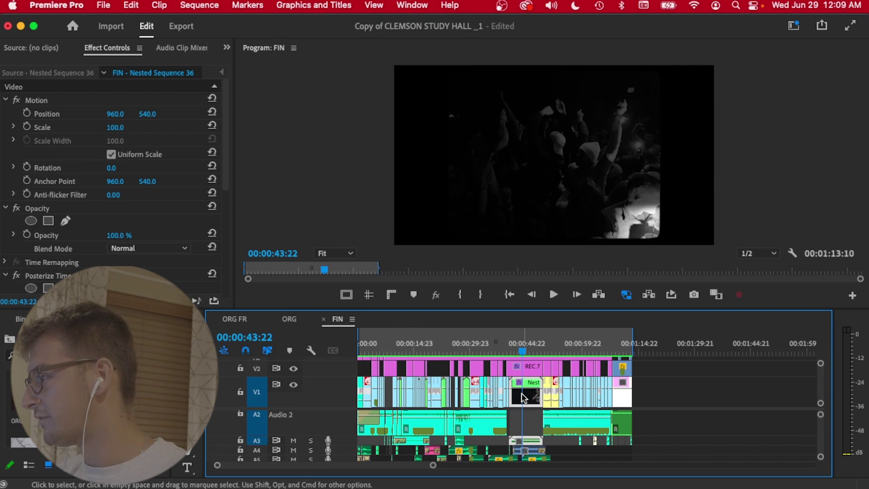
# - Inspect the GRADE and black-and-white adjustment layers above the nest, and switch the 4x3B_Dirtier.jpg overlay track off and on again
pyautogui.scroll(2, 531, 398)
pyautogui.click(529, 391)
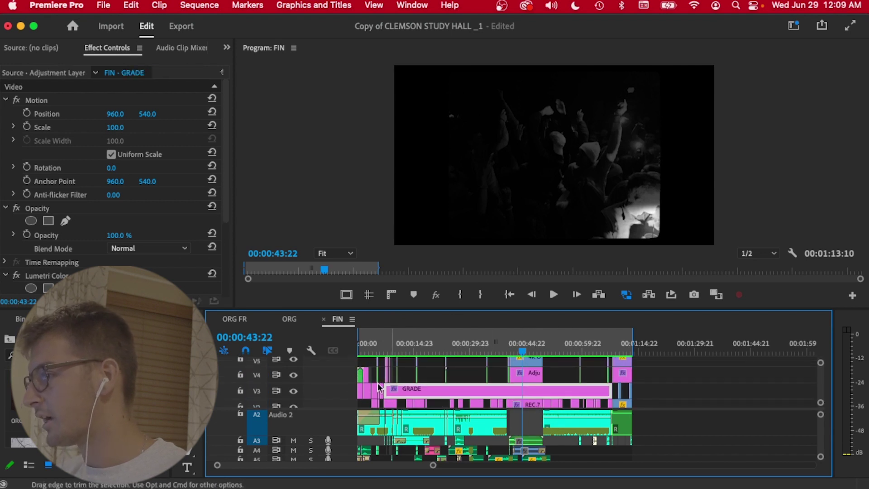
pyautogui.scroll(2, 294, 394)
pyautogui.press('d')
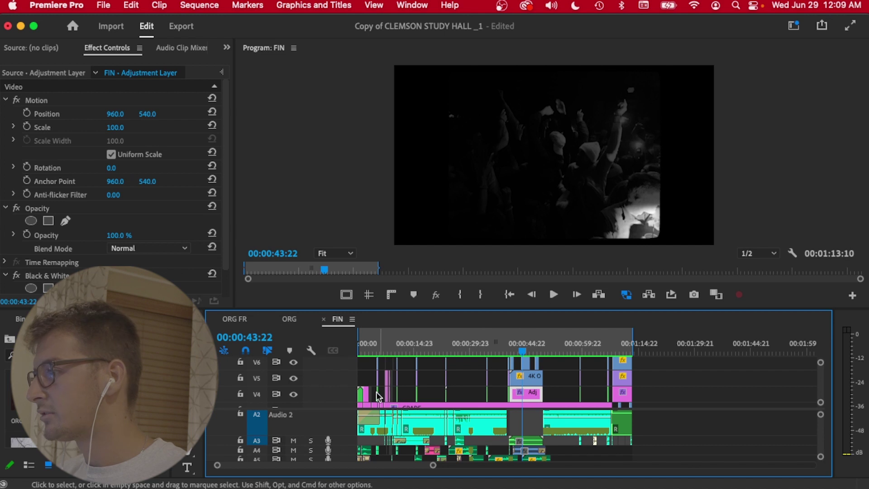
pyautogui.click(294, 377)
pyautogui.scroll(2, 295, 378)
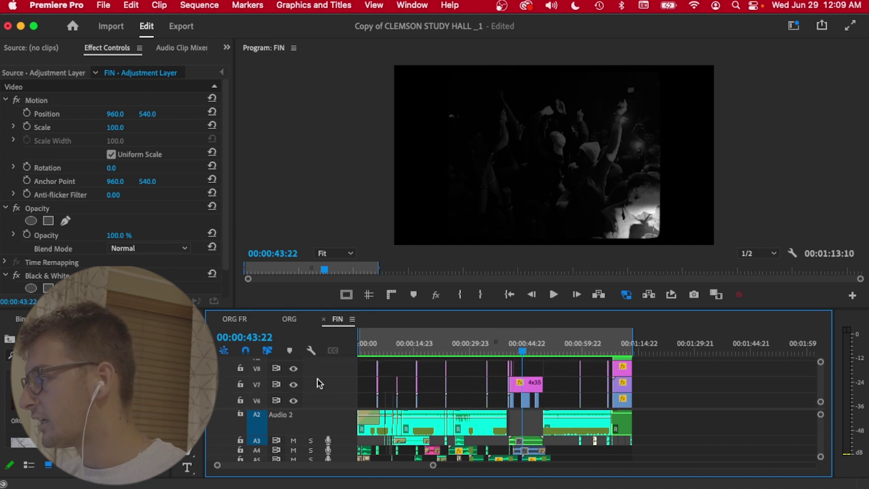
pyautogui.press('d')
pyautogui.click(294, 384)
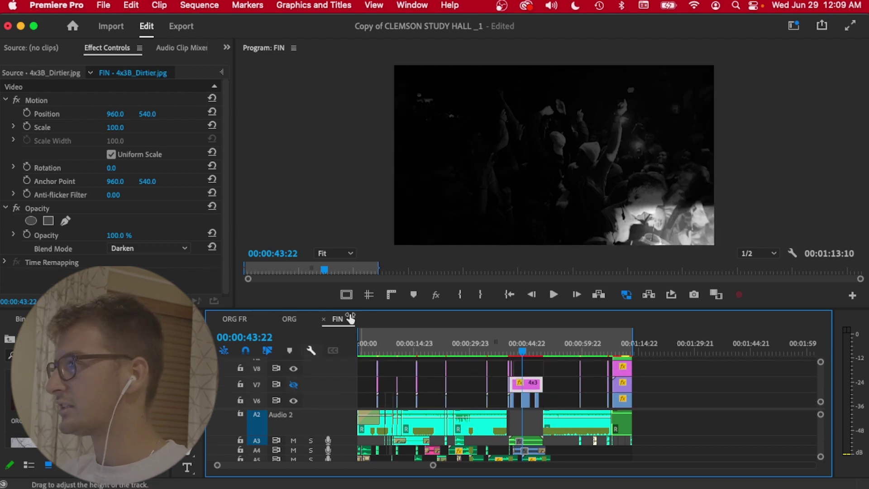
pyautogui.click(294, 384)
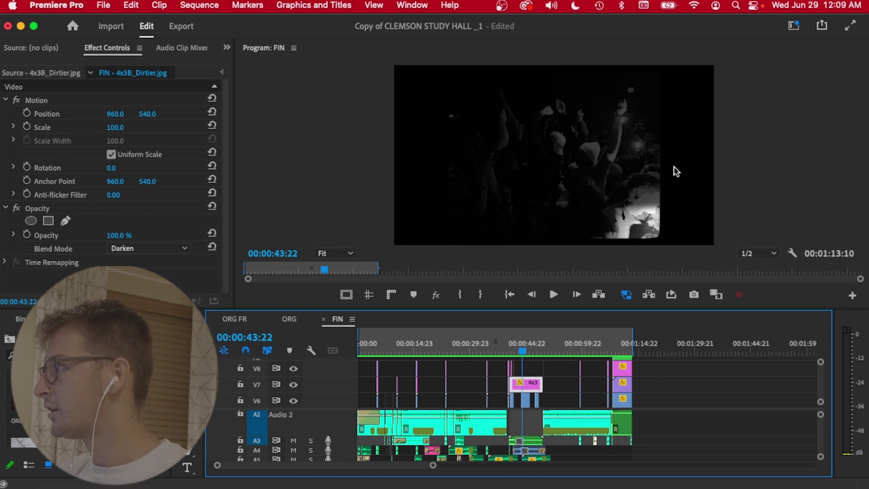
# - Play the start of the nested section to 00:00:41:22, and step back and forth through its text flashes to 00:00:41:16
pyautogui.scroll(-5, 442, 371)
pyautogui.moveTo(523, 354)
pyautogui.mouseDown()
pyautogui.moveTo(500, 353)
pyautogui.moveTo(510, 353)
pyautogui.mouseUp()
pyautogui.press('space')
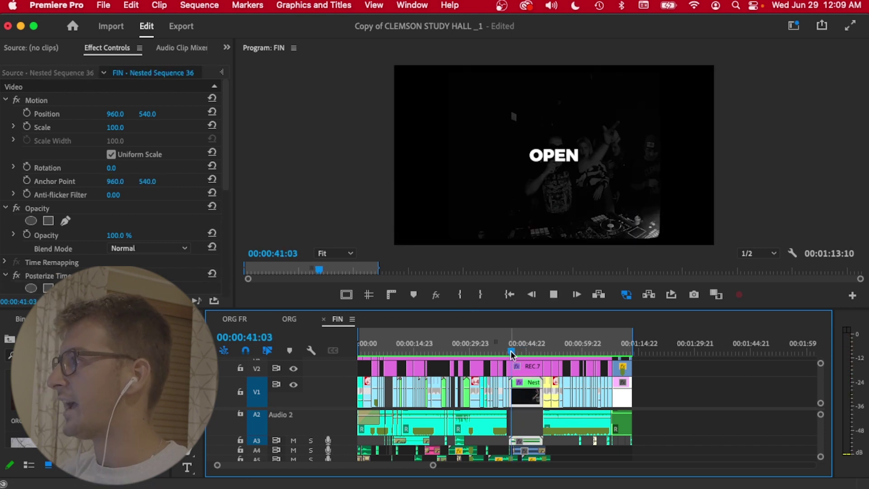
pyautogui.press('space')
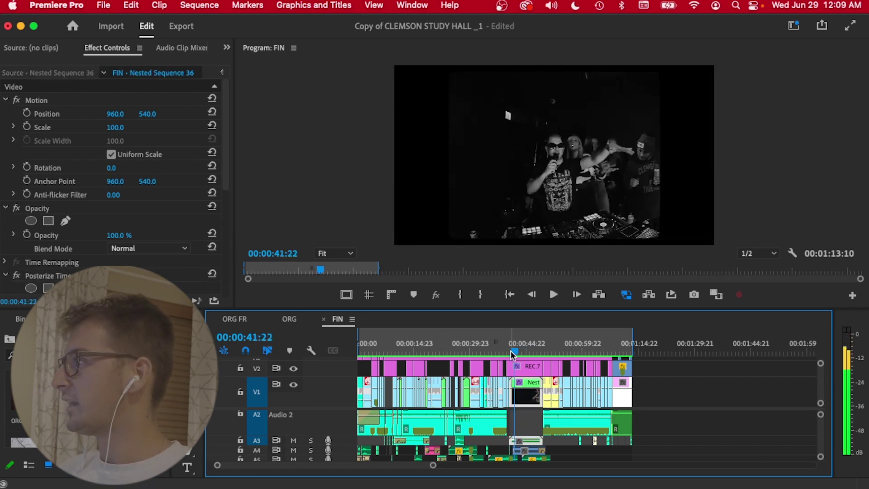
pyautogui.press('Left')
pyautogui.press('Left')
pyautogui.press('Left')
pyautogui.press('Left')
pyautogui.press('Left')
pyautogui.press('Left')
pyautogui.press('Left')
pyautogui.press('Left')
pyautogui.press('Left')
pyautogui.press('Left')
pyautogui.press('Left')
pyautogui.press('Left')
pyautogui.press('Left')
pyautogui.press('Left')
pyautogui.press('Left')
pyautogui.press('Right')
pyautogui.press('Right')
pyautogui.press('Right')
pyautogui.press('Right')
pyautogui.press('Right')
pyautogui.press('Right')
pyautogui.press('Right')
pyautogui.press('Right')
pyautogui.press('Right')
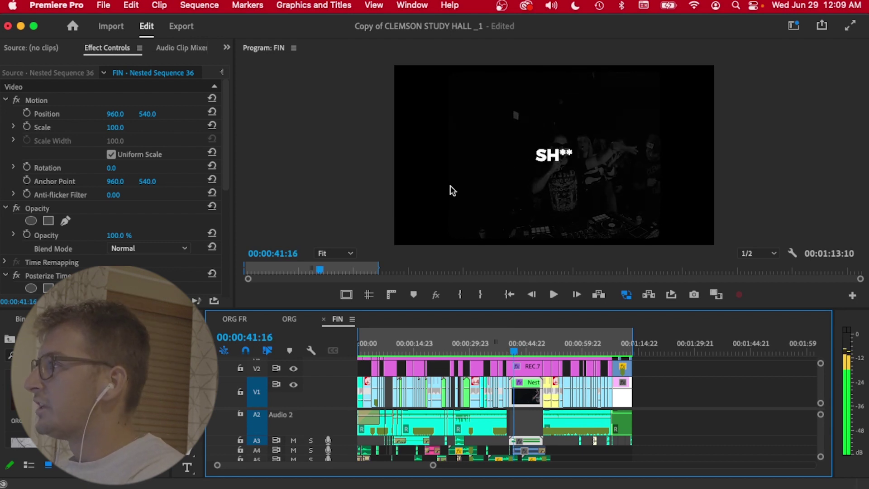
# - Step frame by frame through the nested section from 00:00:41:16 to the crowd shot at 00:00:43:00
pyautogui.press('Right')
pyautogui.press('Right')
pyautogui.press('Right')
pyautogui.press('Right')
pyautogui.press('Right')
pyautogui.press('Right')
pyautogui.press('Right')
pyautogui.press('Right')
pyautogui.press('Right')
pyautogui.press('Right')
pyautogui.press('Right')
pyautogui.press('Right')
pyautogui.press('Right')
pyautogui.press('Right')
pyautogui.press('Right')
pyautogui.press('Right')
pyautogui.press('Right')
pyautogui.press('Right')
pyautogui.press('Right')
pyautogui.press('Right')
pyautogui.press('Right')
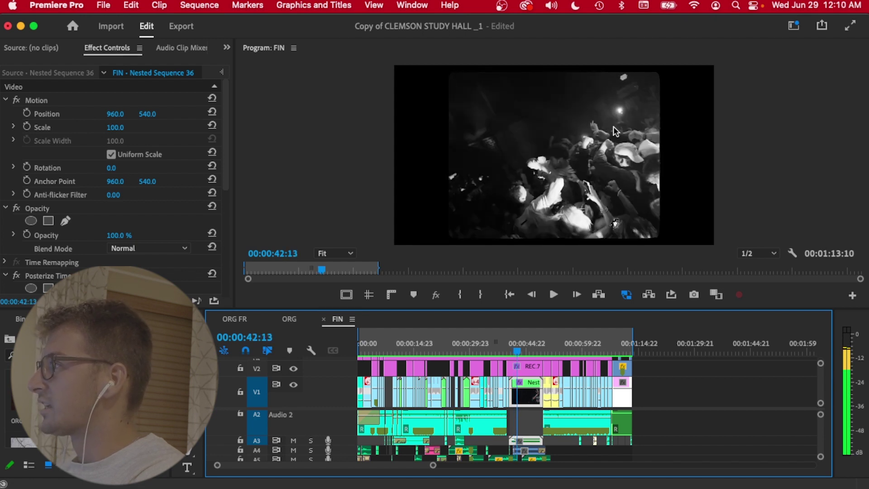
pyautogui.press('Right')
pyautogui.press('Right')
pyautogui.press('Right')
pyautogui.press('Right')
pyautogui.press('Right')
pyautogui.press('Right')
pyautogui.press('Right')
pyautogui.press('Right')
pyautogui.press('Right')
pyautogui.press('Right')
pyautogui.press('Right')
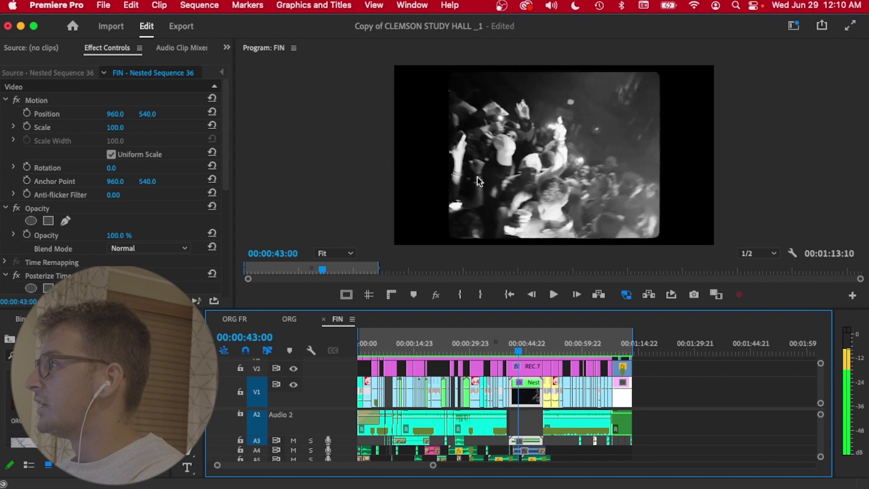
# - Advance in larger frame jumps through the nested section from 00:00:43:00 to the dark DJ shot at 00:00:46:03
pyautogui.hotkey('shift', 'Right')
pyautogui.hotkey('shift', 'Right')
pyautogui.hotkey('shift', 'Right')
pyautogui.hotkey('shift', 'Right')
pyautogui.hotkey('shift', 'Right')
pyautogui.hotkey('shift', 'Right')
pyautogui.hotkey('shift', 'Right')
pyautogui.hotkey('shift', 'Right')
pyautogui.hotkey('shift', 'Right')
pyautogui.hotkey('shift', 'Right')
pyautogui.hotkey('shift', 'Right')
pyautogui.hotkey('shift', 'Right')
pyautogui.hotkey('shift', 'Right')
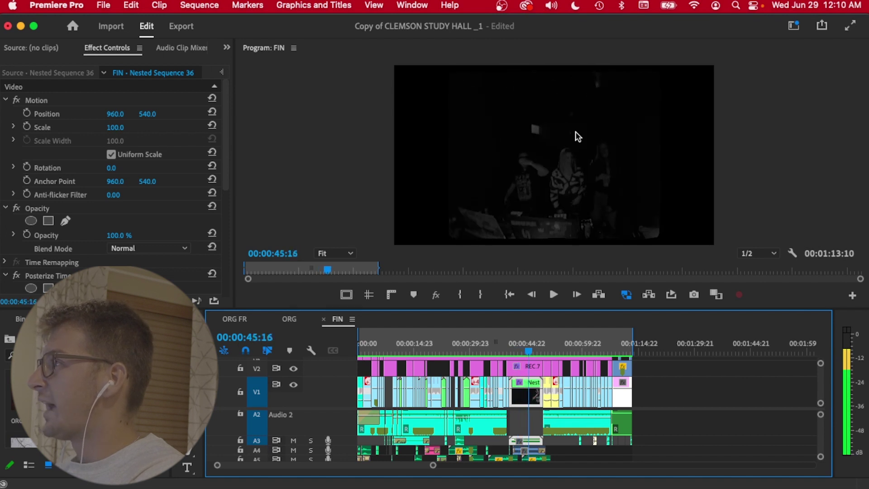
pyautogui.hotkey('shift', 'Right')
pyautogui.hotkey('shift', 'Right')
pyautogui.press('Right')
# - Move the playhead to 00:00:45:10 and select the FREE VHS RETRO OVERLAY clip on V6 to inspect its settings
pyautogui.scroll(3, 540, 388)
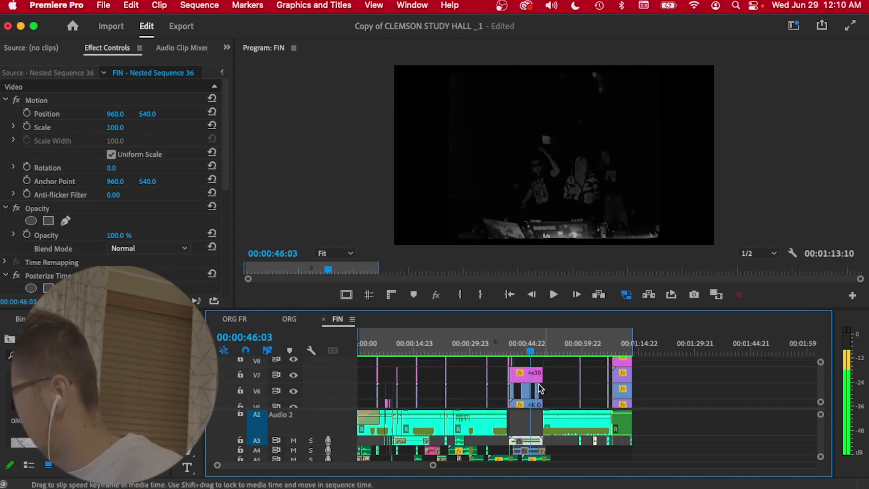
pyautogui.scroll(4, 540, 389)
pyautogui.scroll(-1, 543, 381)
pyautogui.click(572, 369)
pyautogui.click(582, 349)
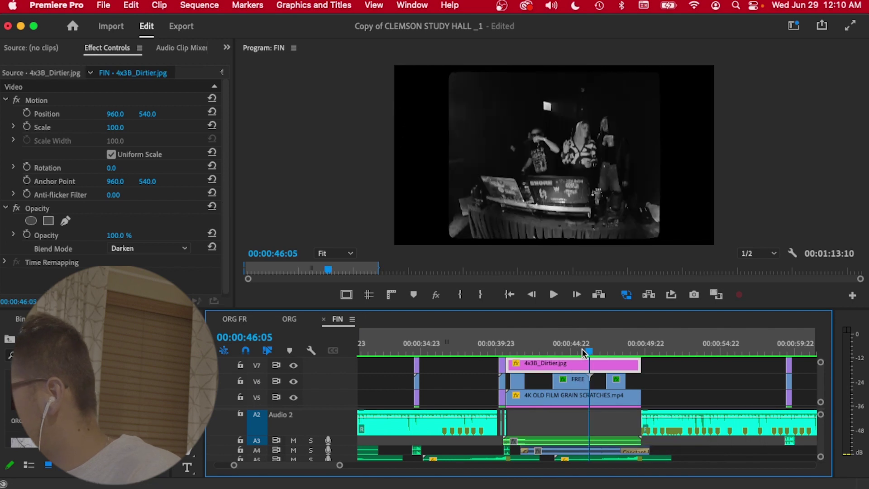
pyautogui.click(580, 349)
pyautogui.press('=')
pyautogui.click(567, 384)
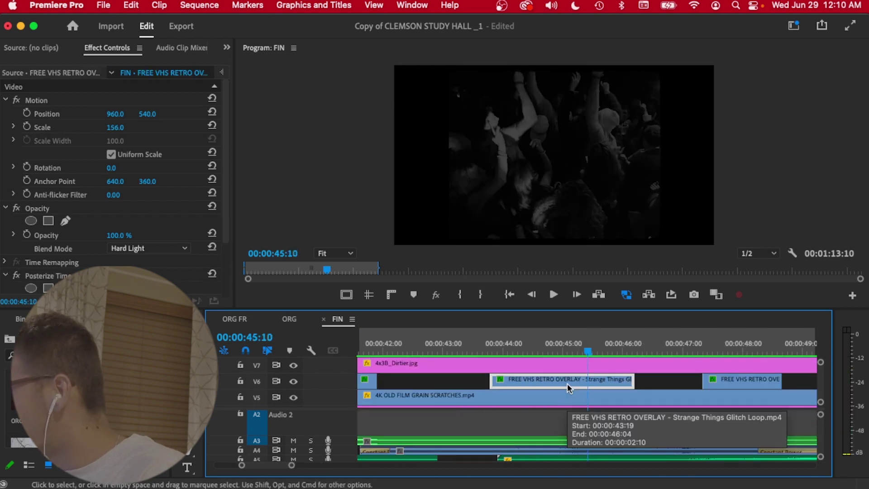
# - Review the layers around the nest, and play the sequence from 00:00:39:19 to 00:00:44:04
pyautogui.press('-')
pyautogui.scroll(-1, 567, 384)
pyautogui.scroll(-2, 567, 384)
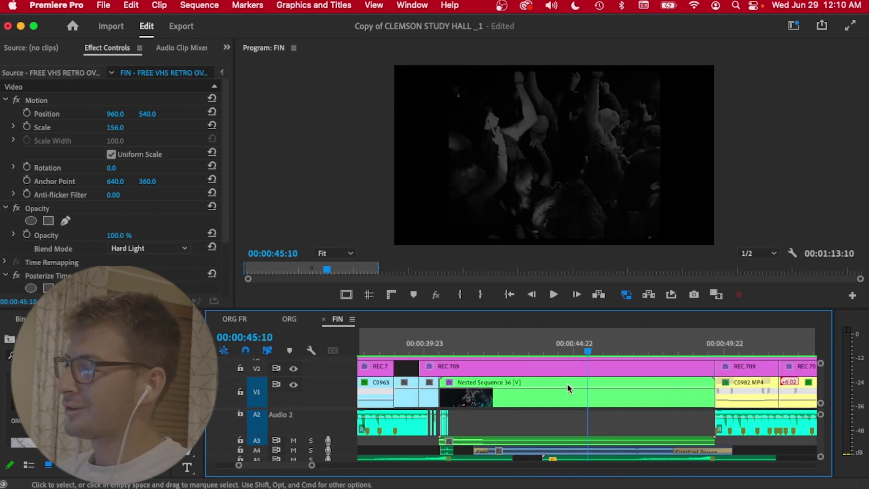
pyautogui.scroll(1, 567, 384)
pyautogui.press('-')
pyautogui.press('-')
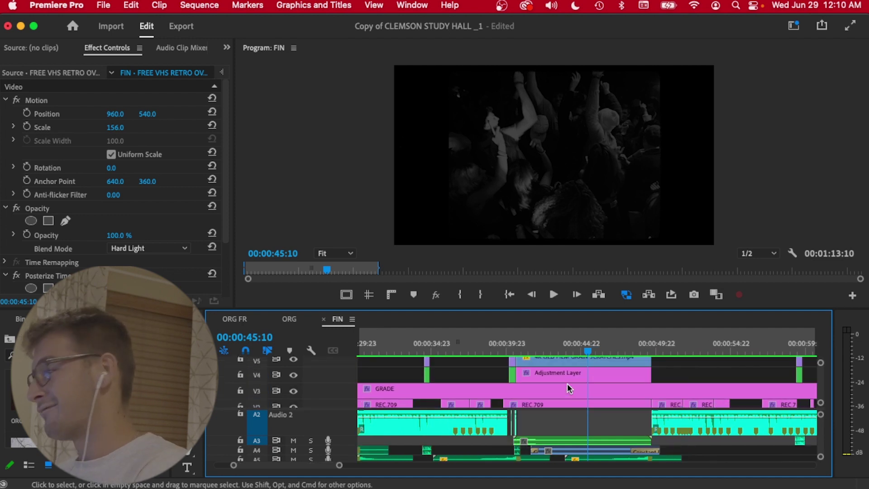
pyautogui.click(542, 352)
pyautogui.scroll(-3, 576, 394)
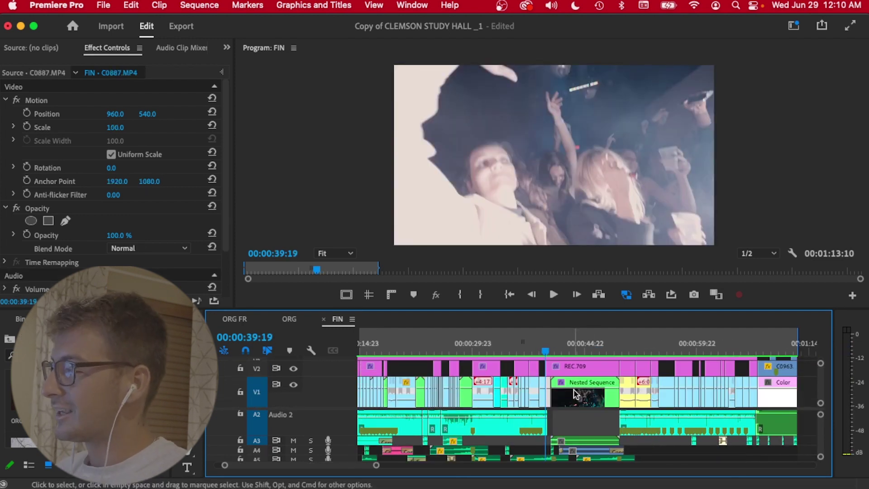
pyautogui.press('space')
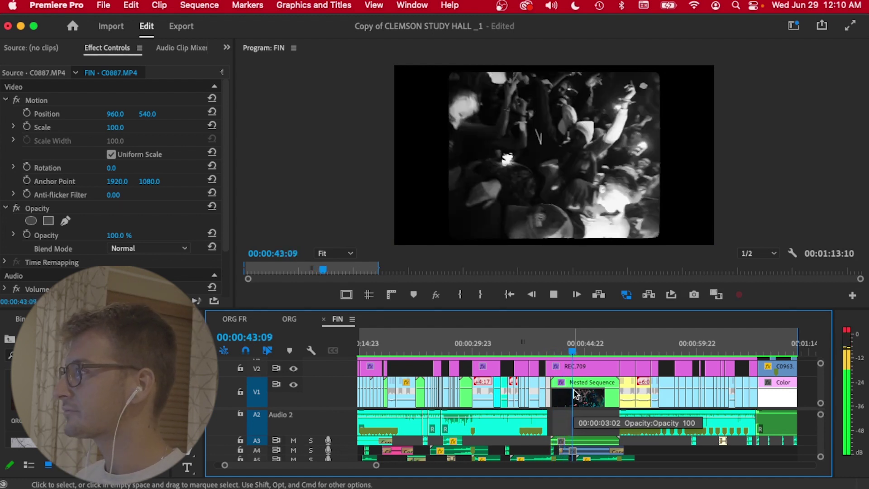
pyautogui.press('space')
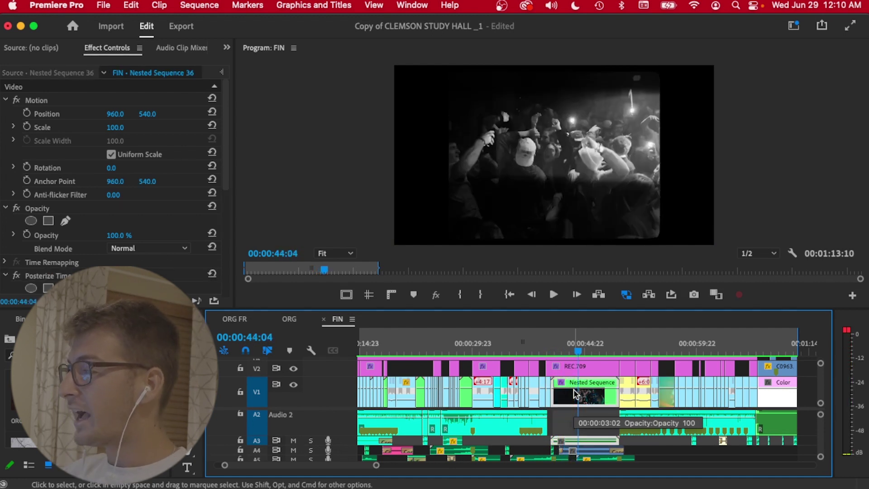
# - Replay the nested section from near its start on to 00:00:53:21, pausing at 00:00:41:12 and 00:00:49:08
pyautogui.click(552, 345)
pyautogui.press('space')
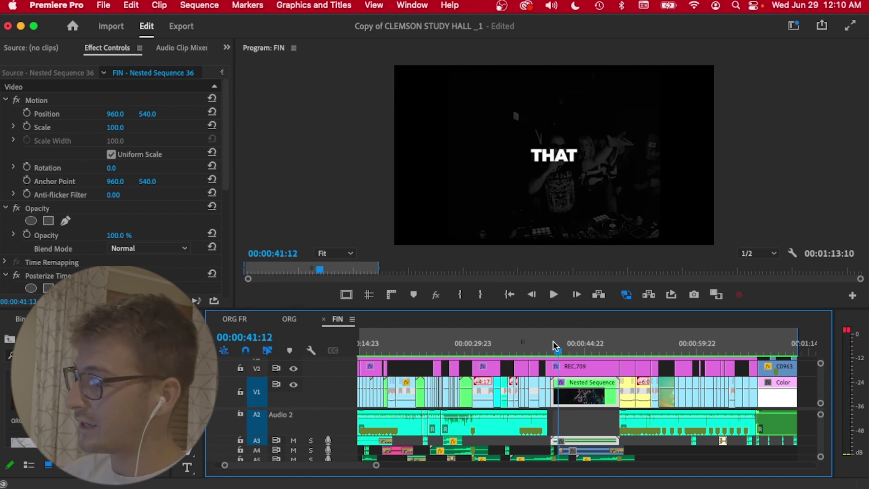
pyautogui.press('space')
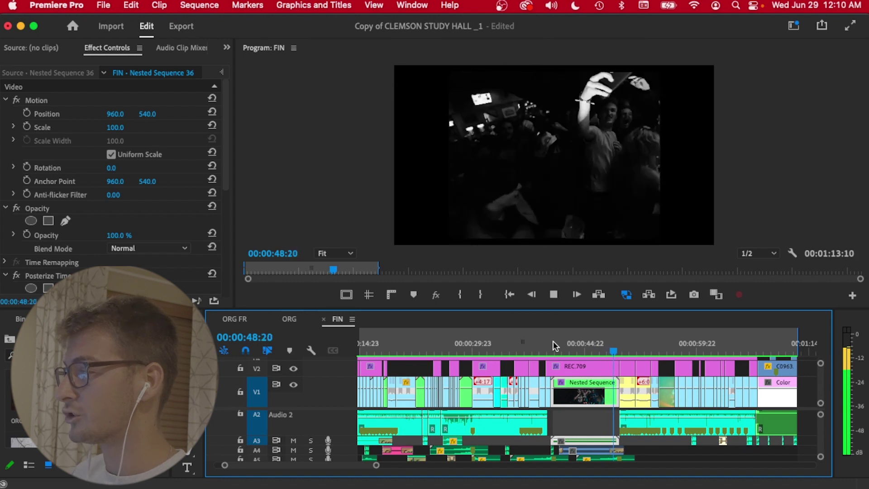
pyautogui.press('space')
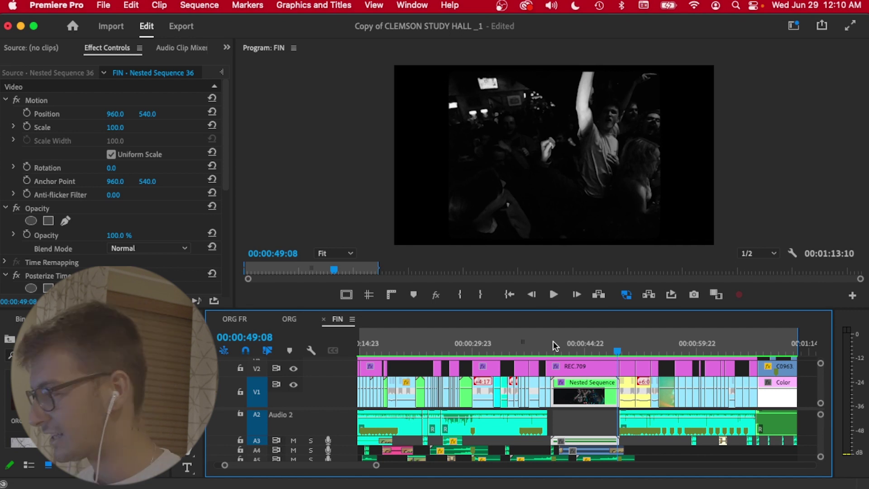
pyautogui.press('space')
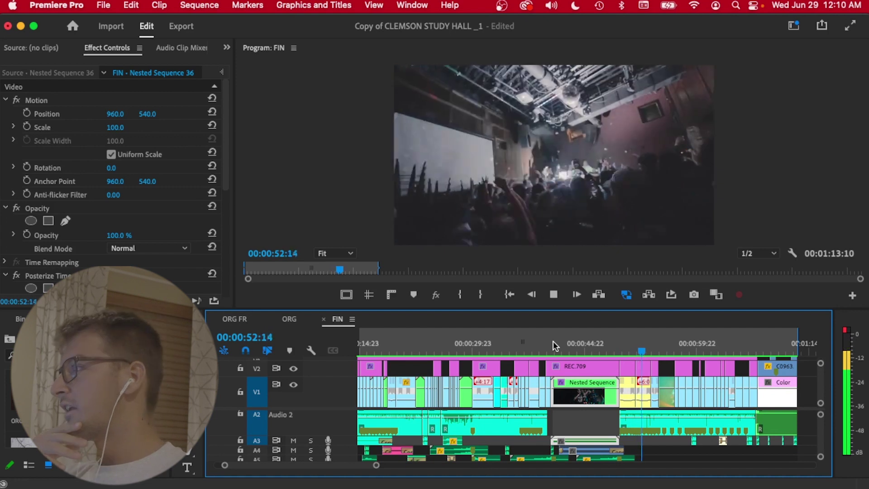
pyautogui.press('space')
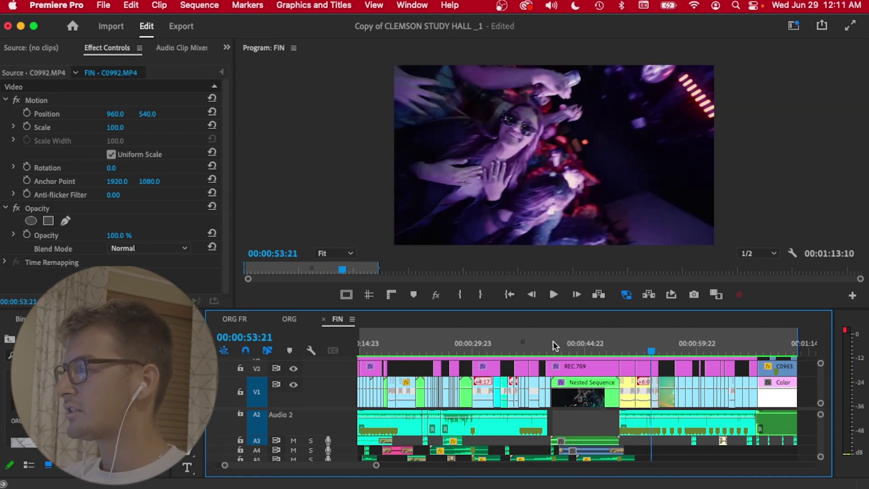
# - Overlay the raw C0982.MP4 clip on V6 at a scale of 55, play it to 00:01:03:13, and delete it
pyautogui.press('=')
pyautogui.press('=')
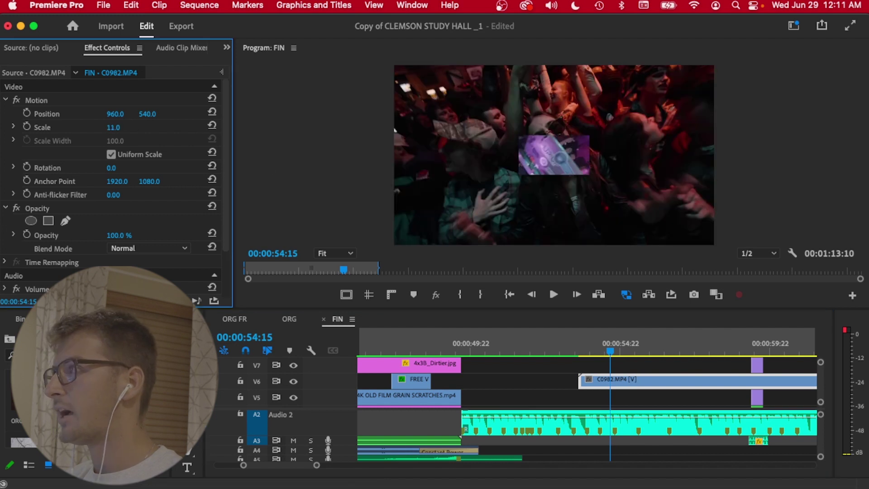
pyautogui.moveTo(113, 128); pyautogui.dragTo(124, 129)
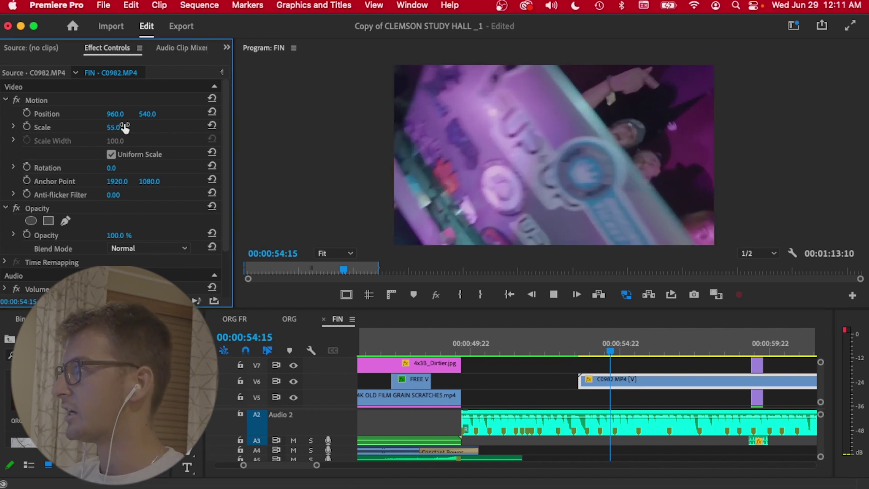
pyautogui.press('space')
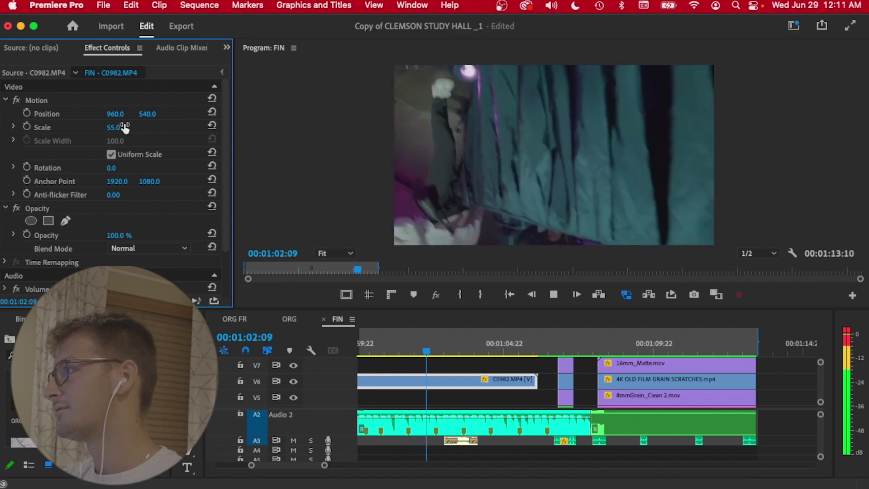
pyautogui.press('space')
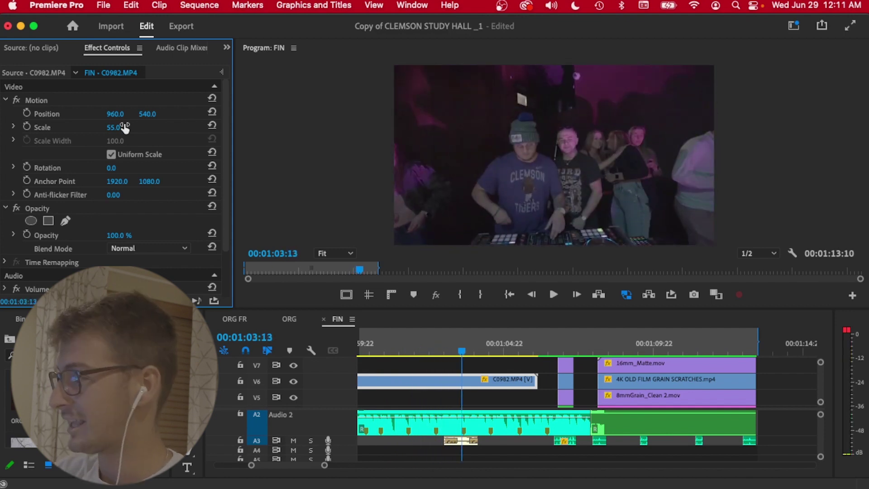
pyautogui.press('Delete')
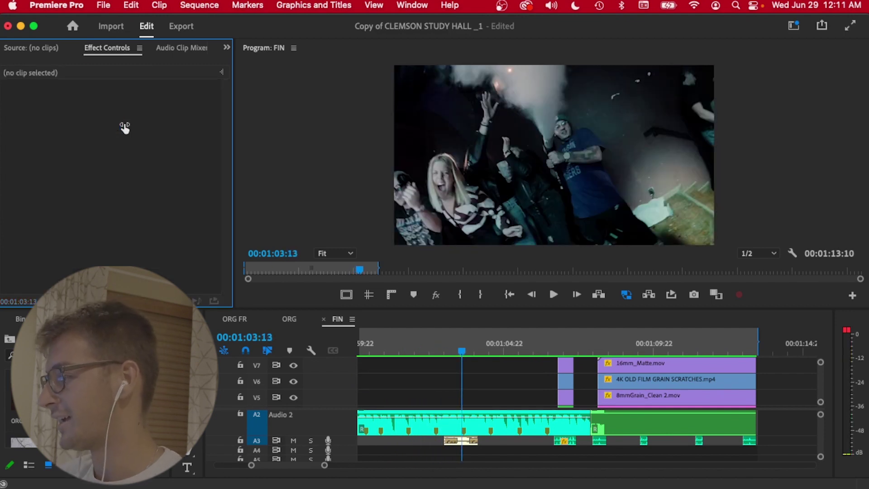
pyautogui.scroll(-5, 462, 382)
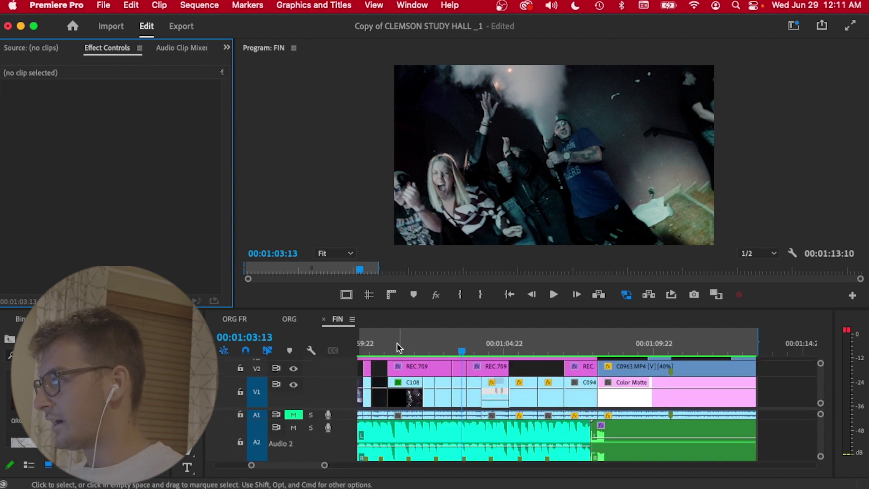
# - Play the closing part of the sequence, restarting from 00:00:49:18 and running on to 00:01:09:14
pyautogui.click(385, 343)
pyautogui.press('space')
pyautogui.press('-')
pyautogui.press('-')
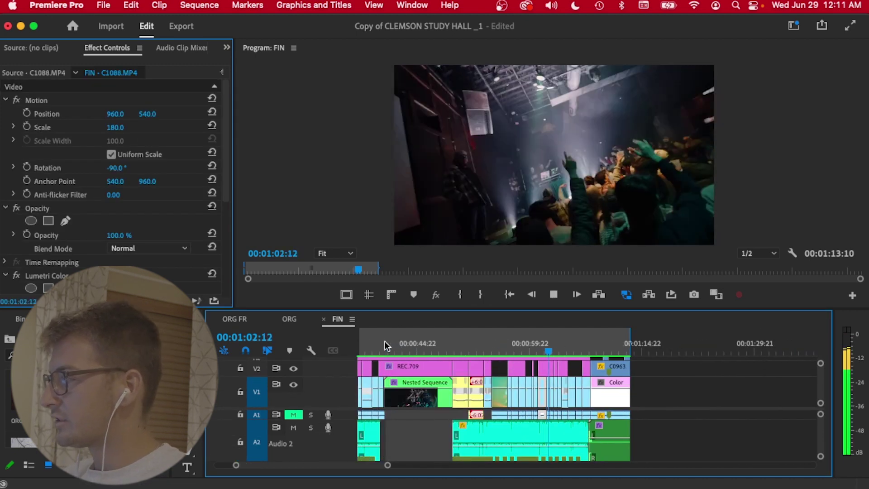
pyautogui.press('space')
pyautogui.click(453, 348)
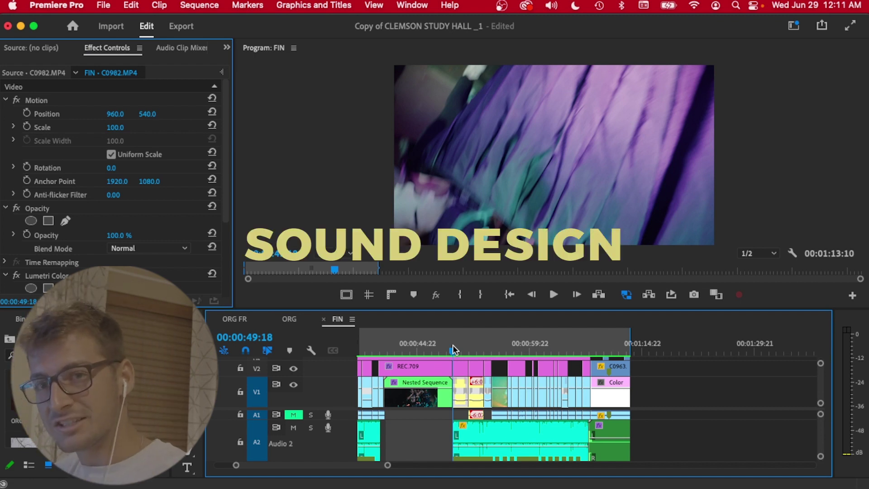
pyautogui.press('space')
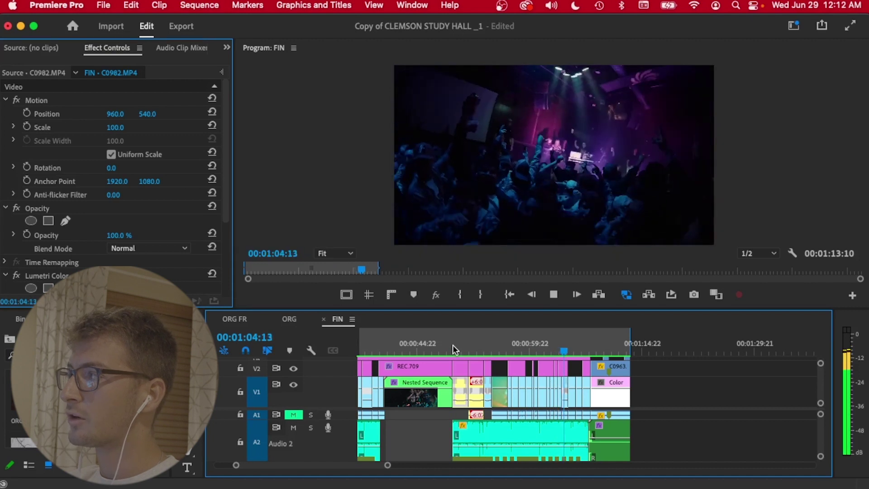
pyautogui.press('space')
# - Survey the stacked audio tracks of the whole FIN sequence and return the playhead to the start
pyautogui.press('-')
pyautogui.press('-')
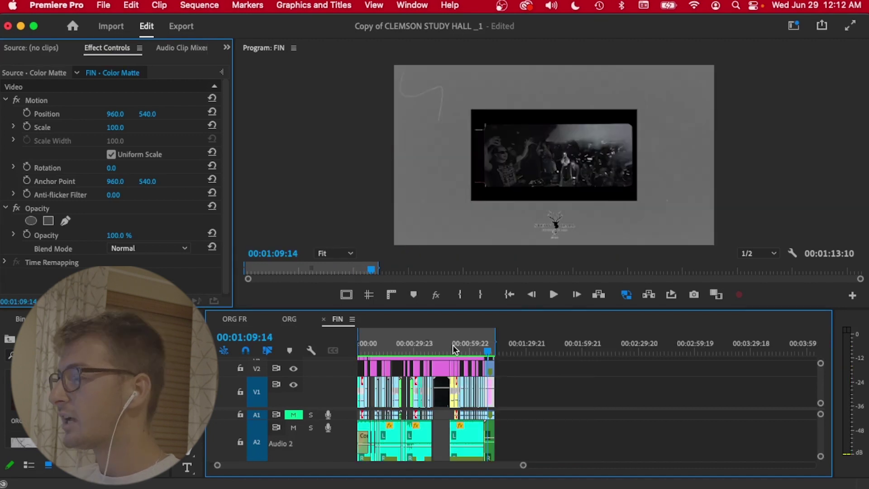
pyautogui.scroll(-3, 457, 428)
pyautogui.scroll(2, 457, 430)
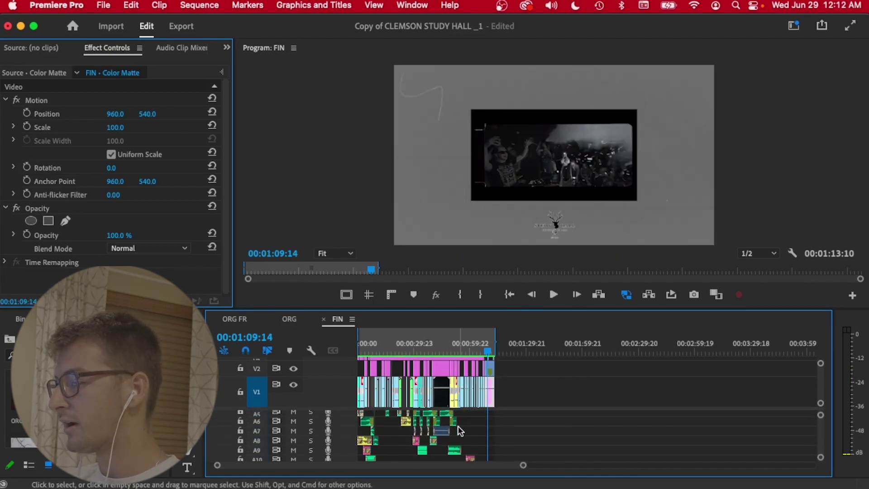
pyautogui.click(375, 425)
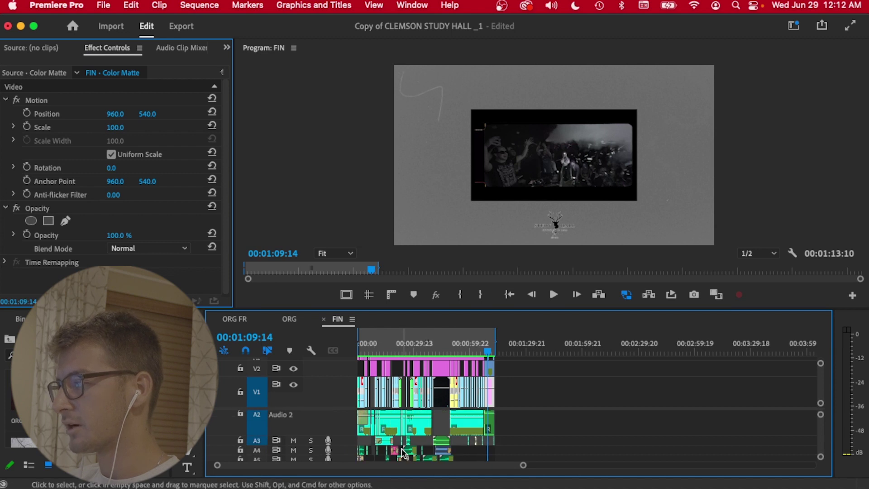
pyautogui.scroll(-4, 260, 426)
pyautogui.press('Home')
pyautogui.scroll(3, 351, 411)
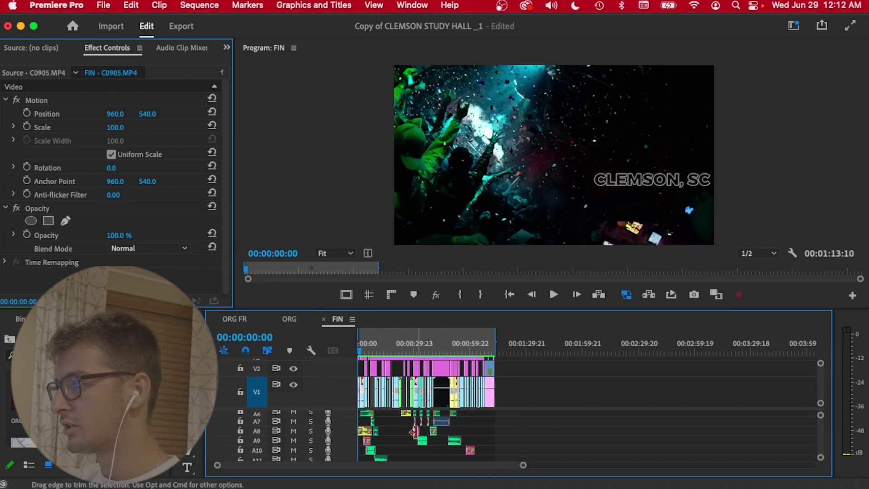
# - Enlarge the audio area of the timeline so that tracks A3 to A11 fit together below V1
pyautogui.moveTo(345, 409); pyautogui.dragTo(353, 368)
pyautogui.scroll(-3, 387, 411)
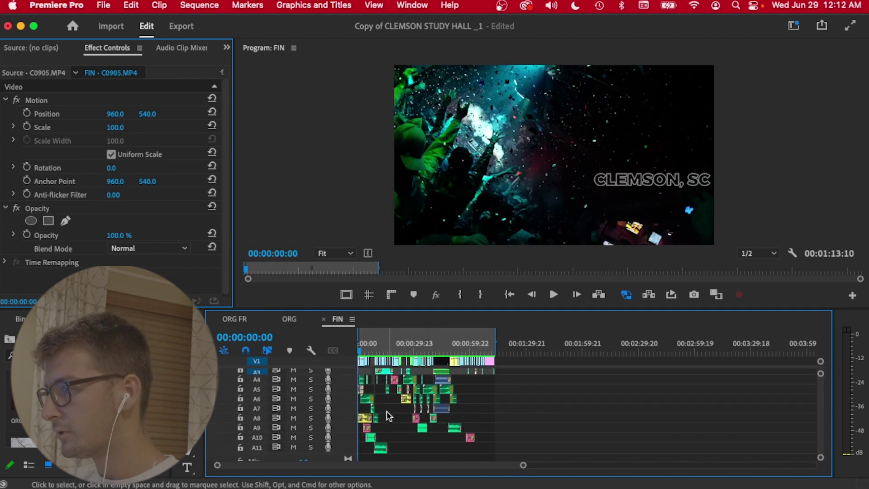
pyautogui.scroll(-2, 365, 393)
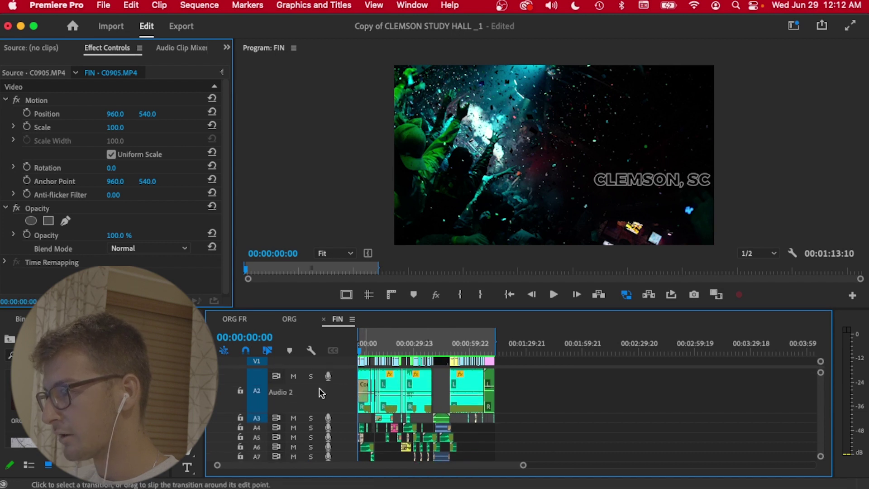
pyautogui.scroll(-2, 388, 412)
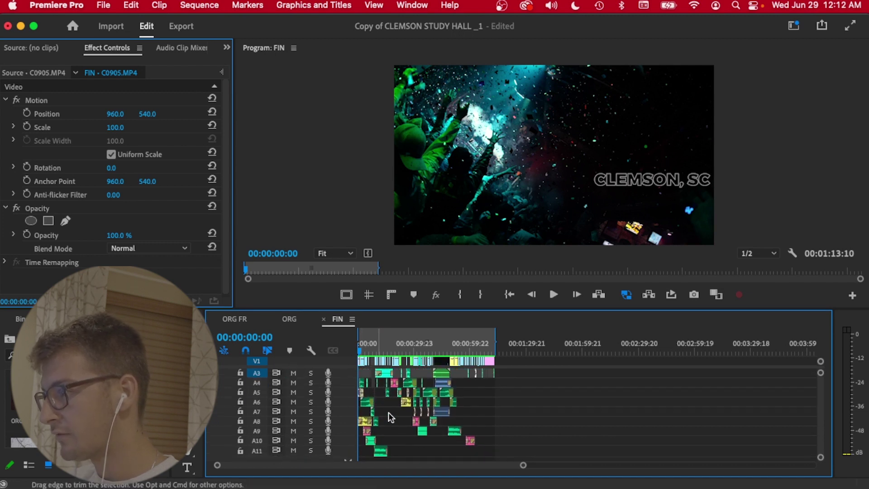
# - Play the edit with its layered sound design from the start to 00:00:19:18
pyautogui.press('=')
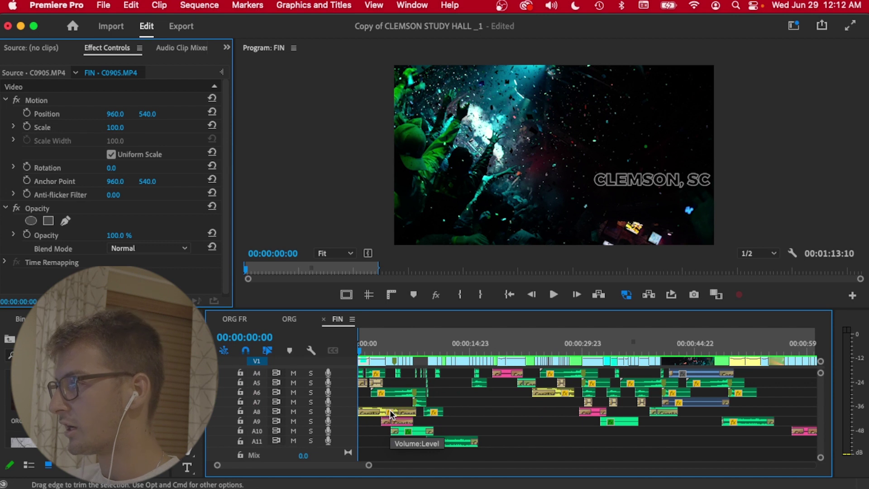
pyautogui.scroll(3, 390, 409)
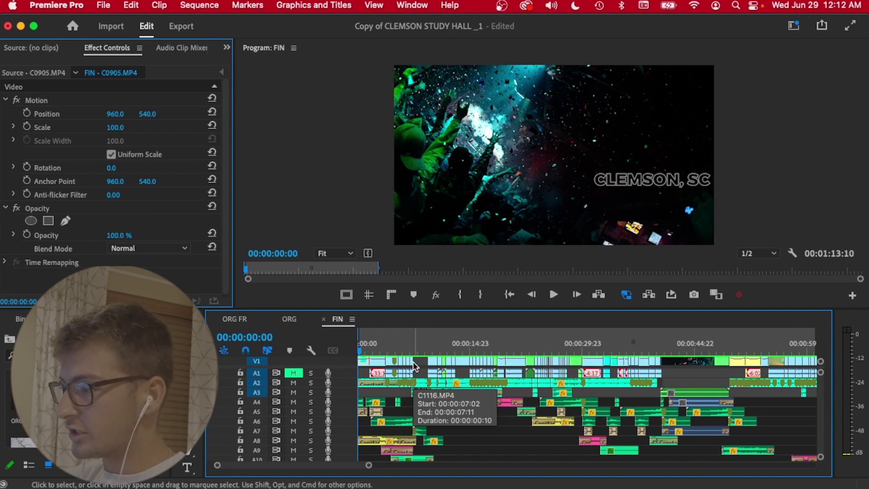
pyautogui.press('space')
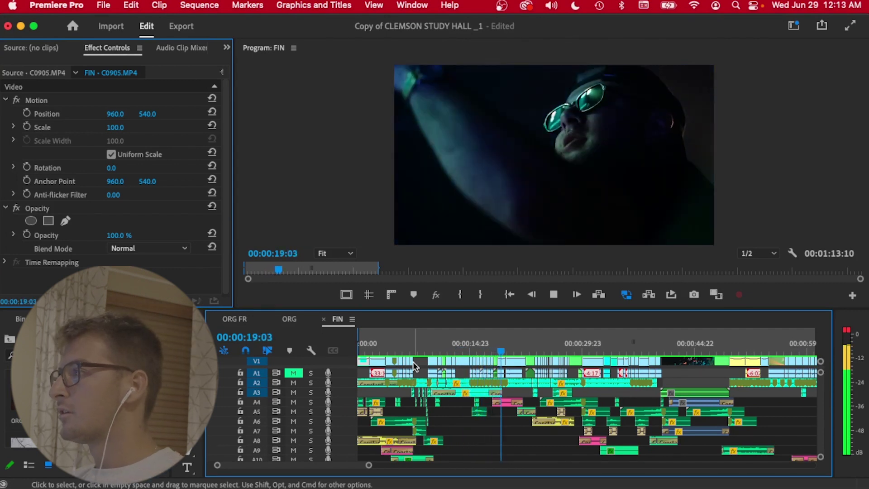
pyautogui.press('space')
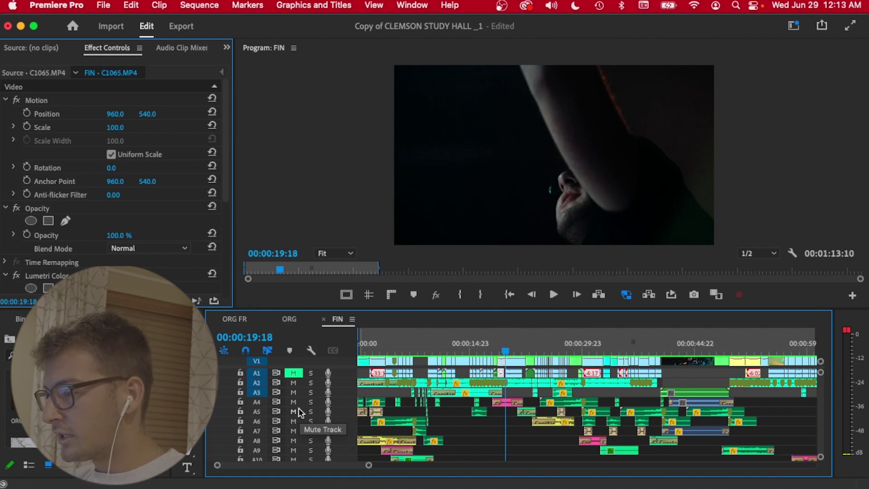
# - Mute all audio tracks except the A2 music and play the edit from the start to compare
pyautogui.scroll(-3, 299, 412)
pyautogui.keyDown('shift'); pyautogui.click(293, 432); pyautogui.keyUp('shift')
pyautogui.scroll(3, 407, 407)
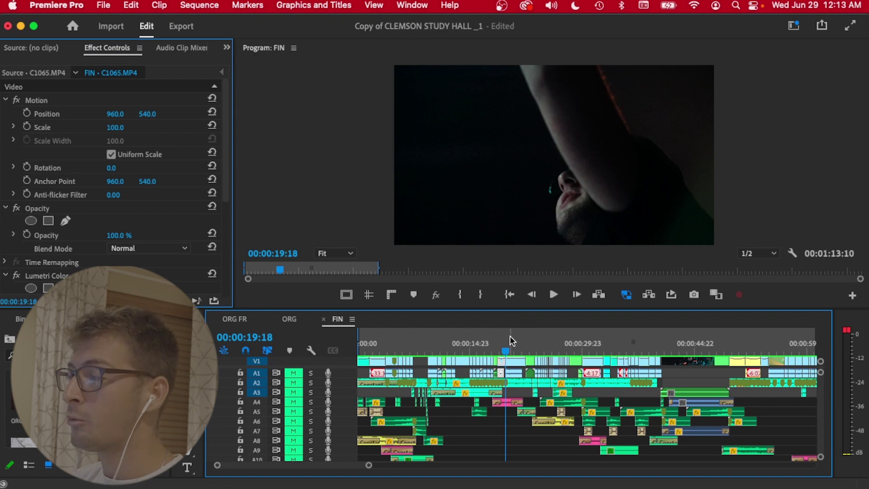
pyautogui.press('Home')
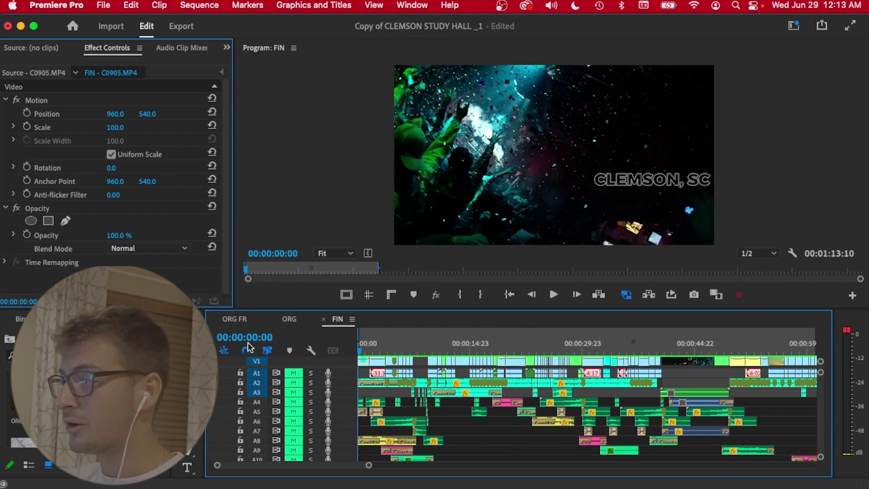
pyautogui.press('space')
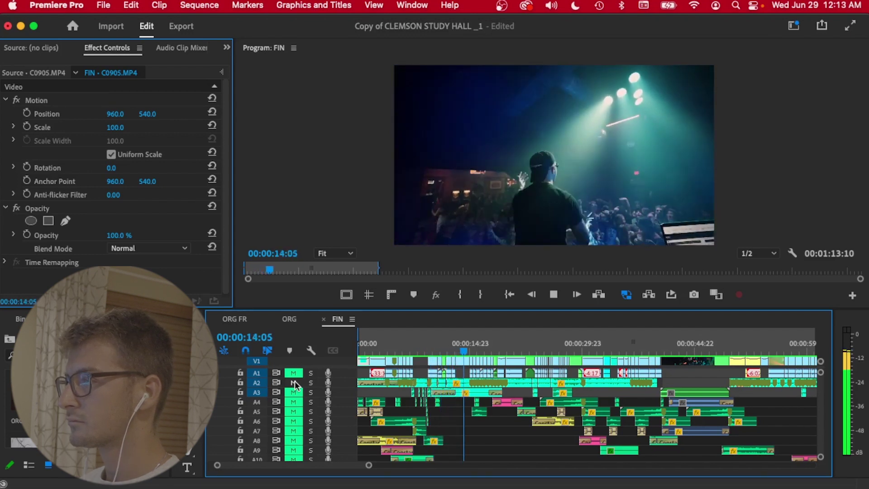
# - Unmute all audio tracks except A1, play from 00:00:05:03 to 00:00:13:00, and save the project
pyautogui.moveTo(491, 351); pyautogui.dragTo(396, 349)
pyautogui.keyDown('shift'); pyautogui.click(298, 392); pyautogui.keyUp('shift')
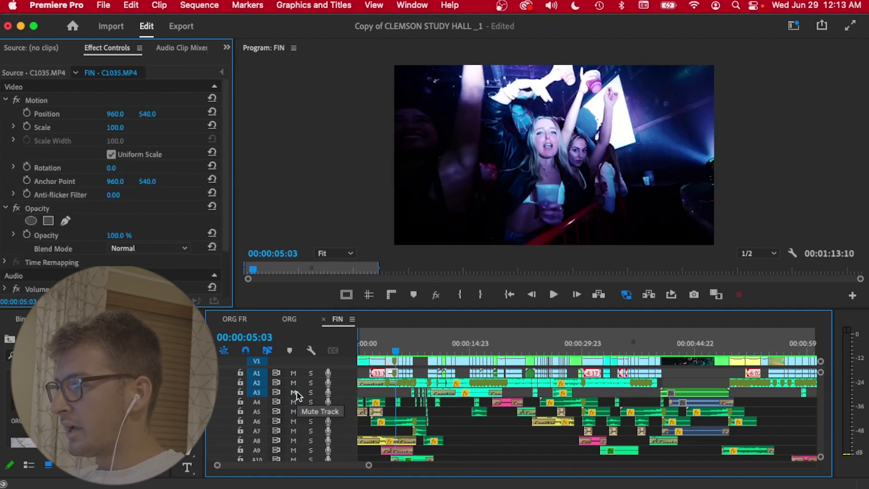
pyautogui.press('space')
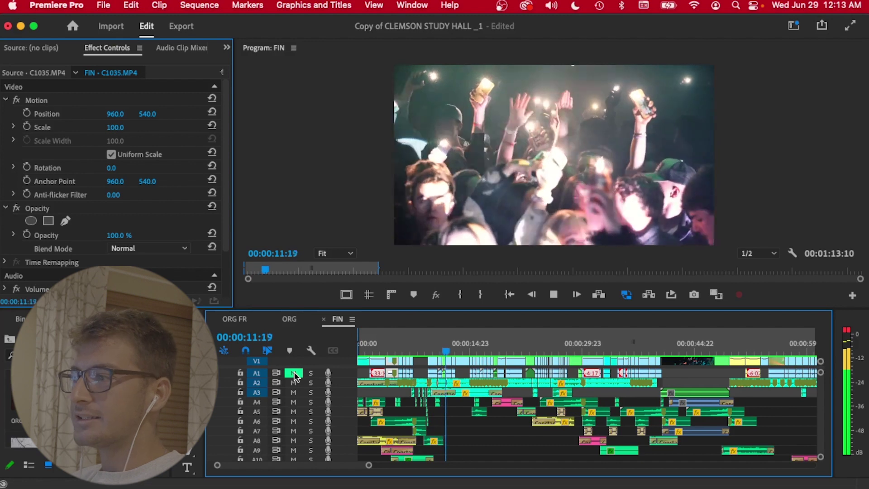
pyautogui.press('space')
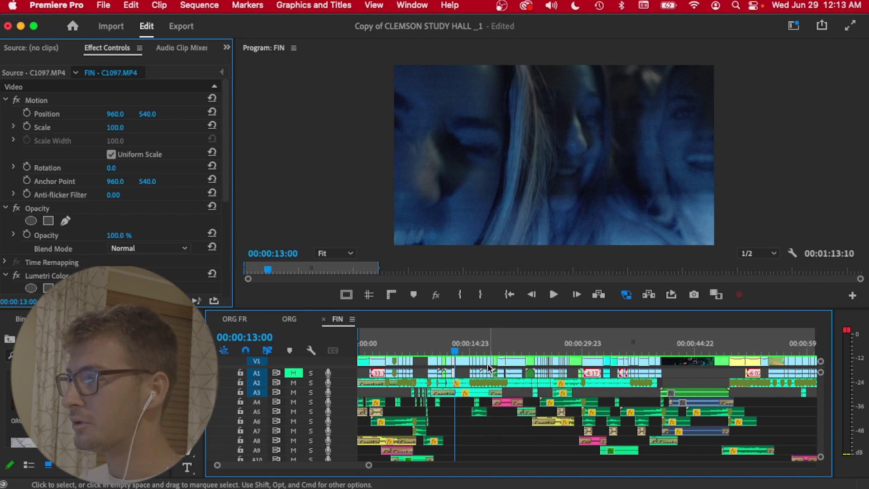
pyautogui.press('super+s')
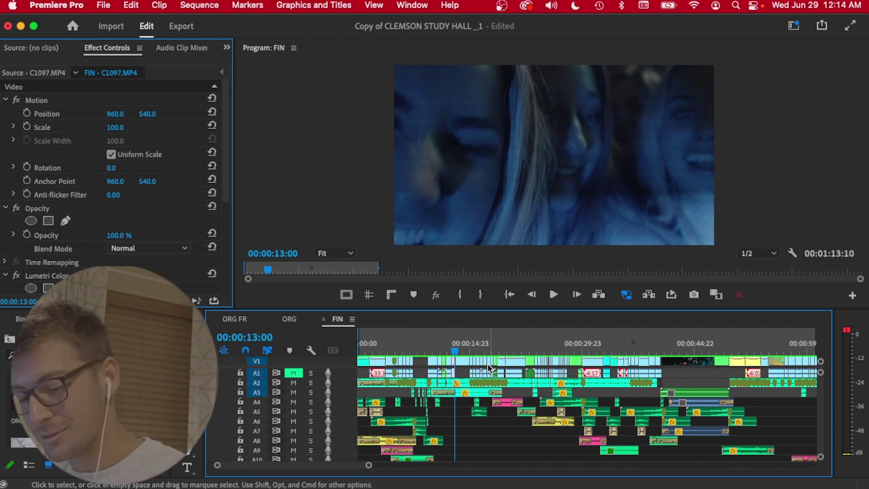
# - Examine the sound effect clips on the lower audio tracks, checking MVI_5142.MP4, C0677.MP4 and the points 00:00:40:17 and 00:00:16:10
pyautogui.scroll(-1, 499, 442)
pyautogui.scroll(-1, 472, 422)
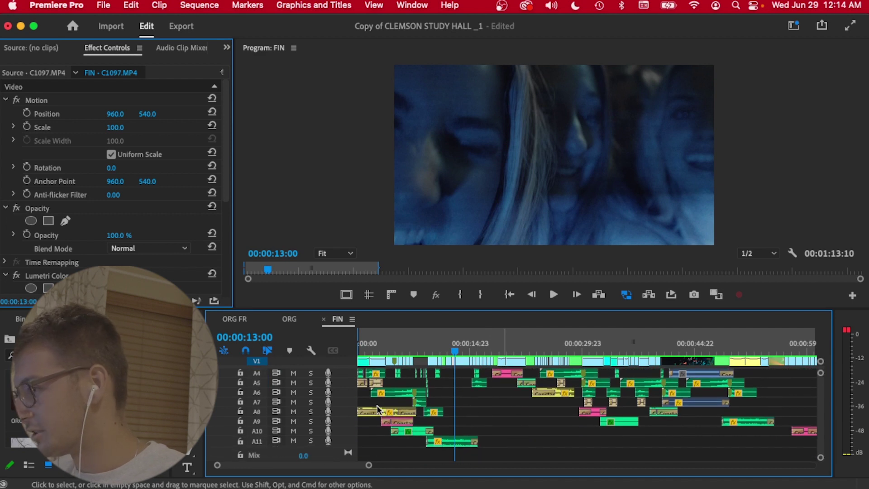
pyautogui.scroll(1, 367, 412)
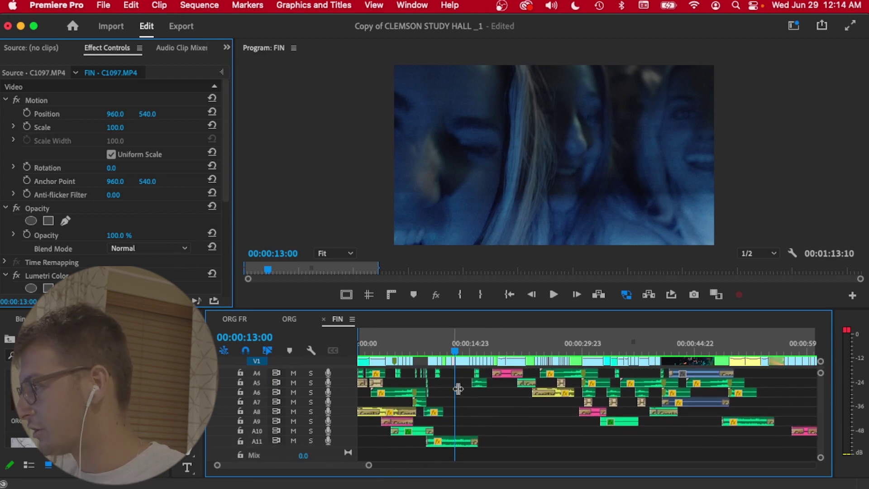
pyautogui.click(591, 402)
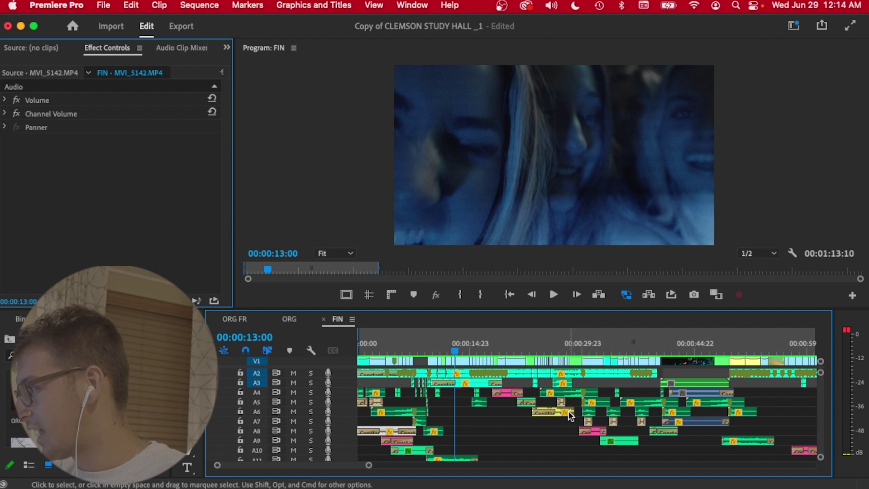
pyautogui.click(407, 430)
pyautogui.click(598, 433)
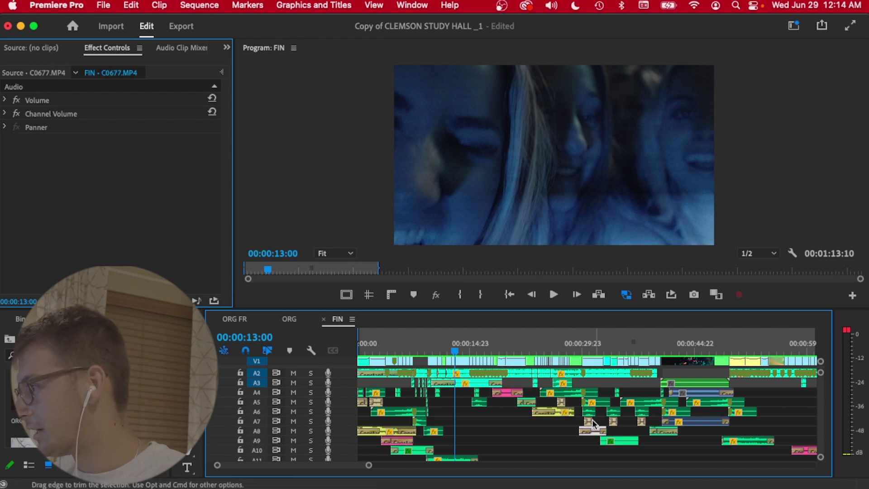
pyautogui.click(663, 354)
pyautogui.scroll(-2, 762, 411)
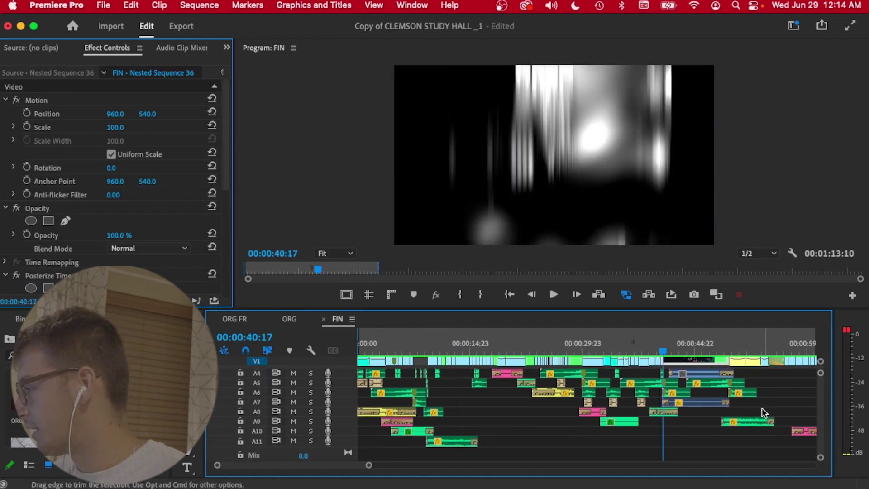
pyautogui.click(480, 343)
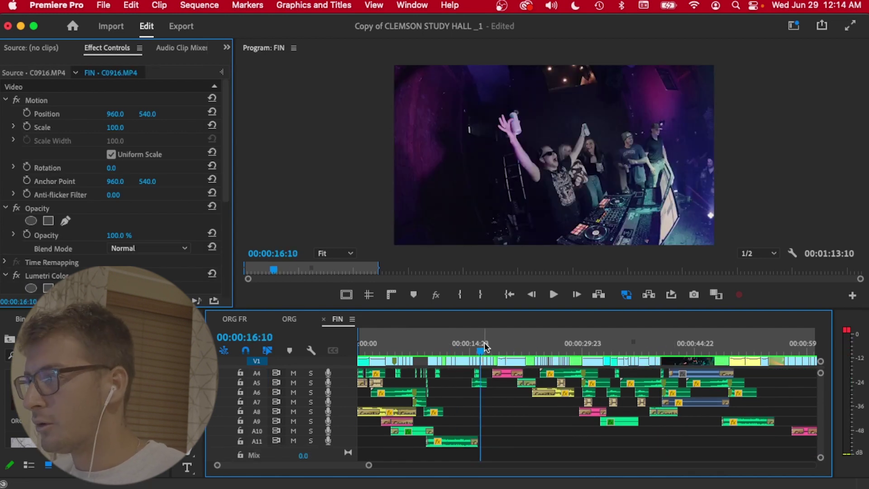
# - Enlarge the video area of the timeline to show V2 and V3, and select the GRADE adjustment layer on V3
pyautogui.scroll(3, 471, 401)
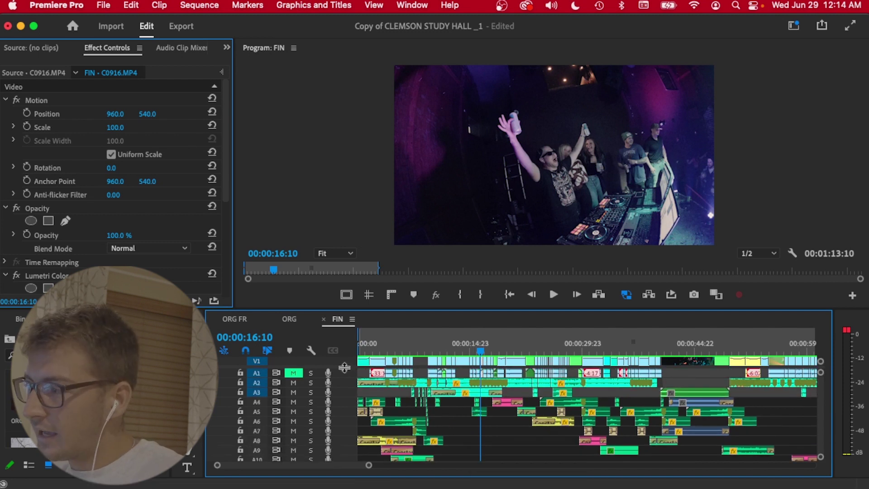
pyautogui.moveTo(344, 367); pyautogui.dragTo(346, 407)
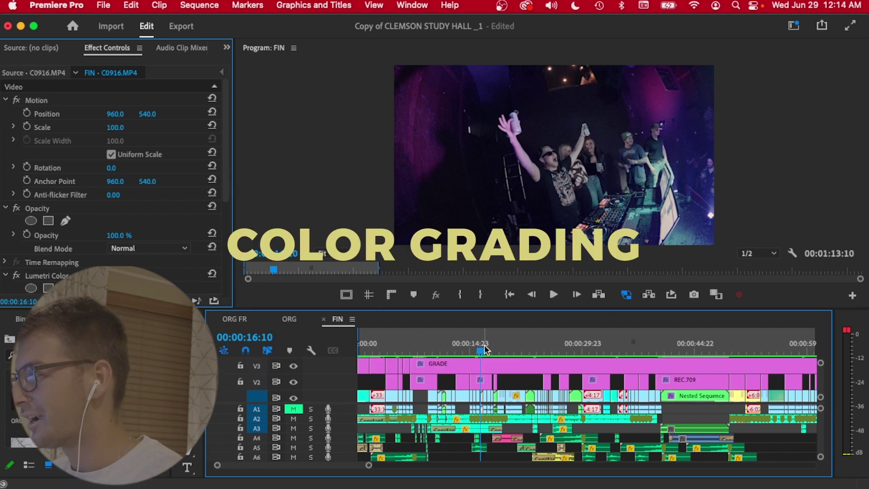
pyautogui.press('Home')
pyautogui.click(464, 362)
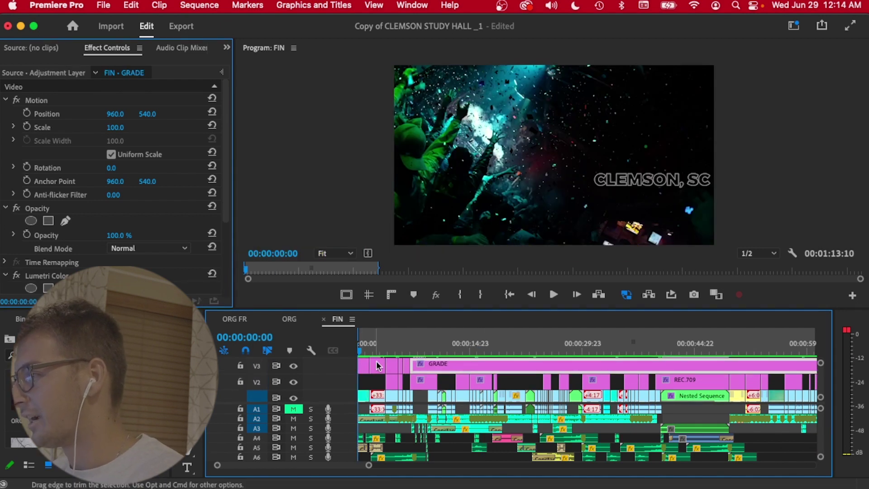
# - Toggle the V3 grade and V2 REC.709 tracks off and on at 00:00:26:10 and 00:00:30:18 to compare the color
pyautogui.click(555, 352)
pyautogui.click(293, 365)
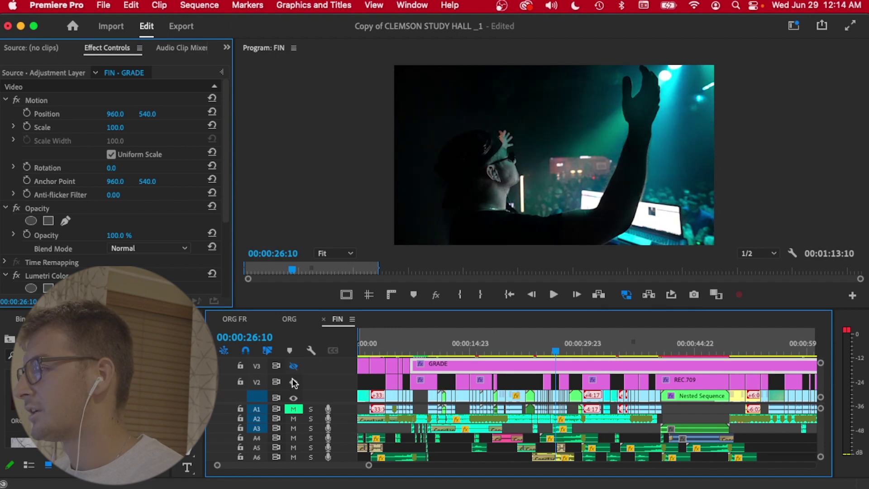
pyautogui.click(294, 382)
pyautogui.press('Down')
pyautogui.click(293, 365)
pyautogui.click(293, 383)
pyautogui.click(295, 381)
pyautogui.click(294, 367)
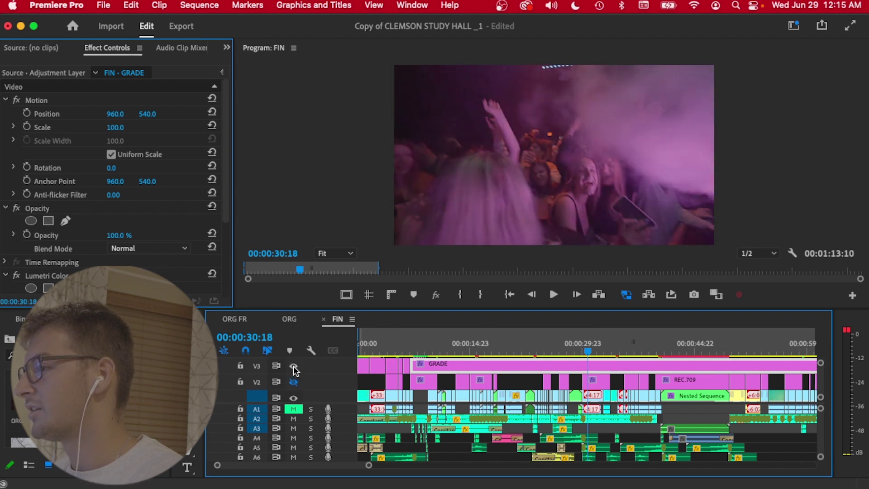
pyautogui.click(293, 366)
pyautogui.click(294, 383)
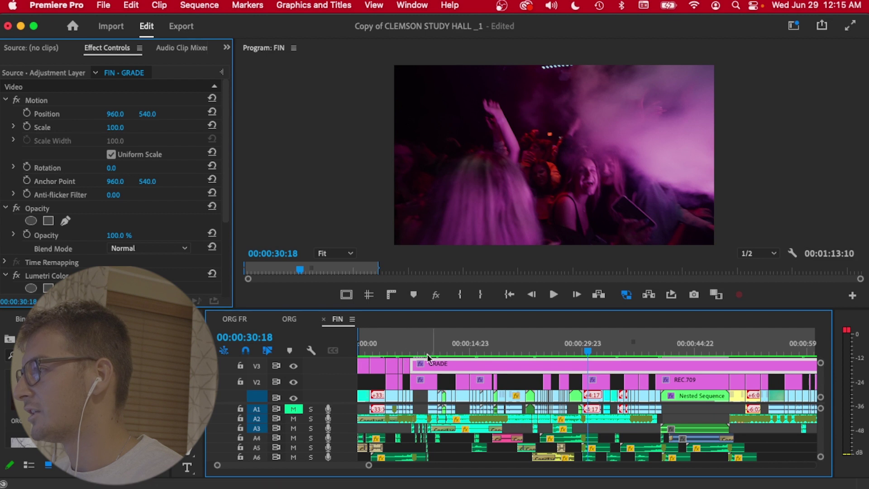
# - Compare the CLEMSON, SC opening shot at 00:00:00:18 with tracks V3 and V2 hidden and shown again
pyautogui.click(363, 346)
pyautogui.click(294, 367)
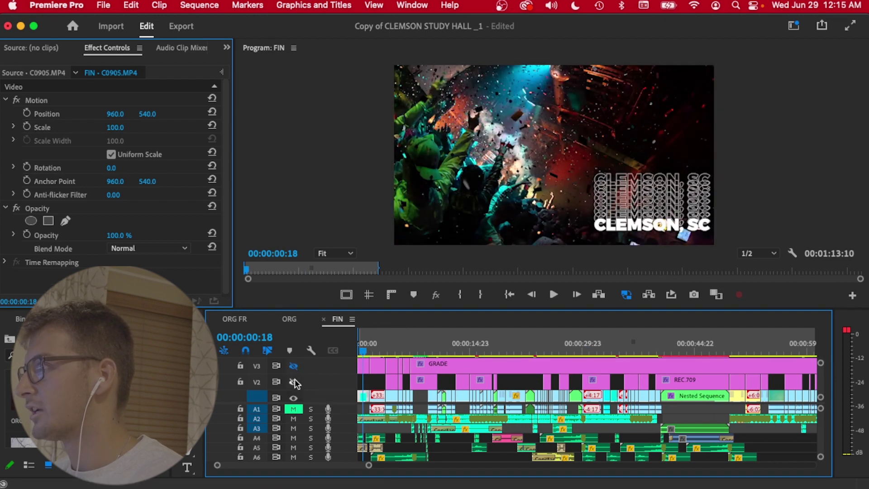
pyautogui.click(294, 366)
pyautogui.click(294, 366)
pyautogui.click(293, 366)
pyautogui.click(293, 382)
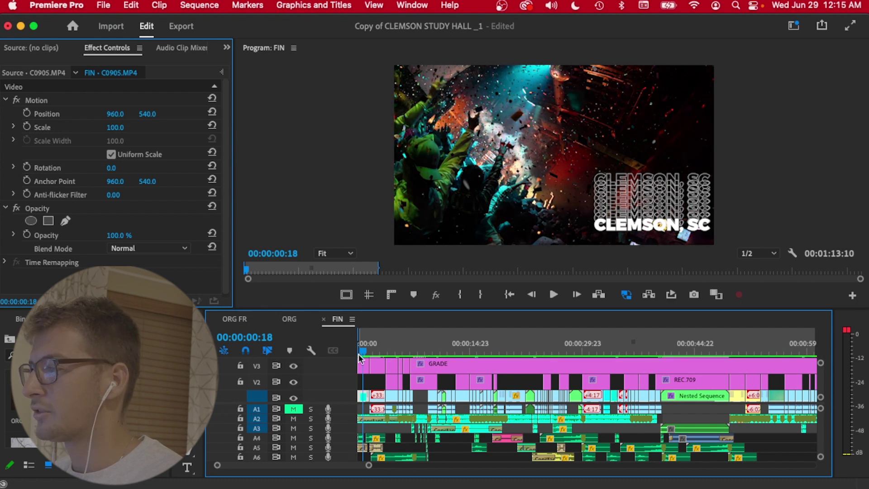
# - Examine the REC.709 and GRADE adjustment layers over the black-and-white nested sequence, checking 00:00:43:22, 00:00:40:03, 00:00:46:05 and 00:00:40:07
pyautogui.moveTo(368, 347); pyautogui.dragTo(687, 353)
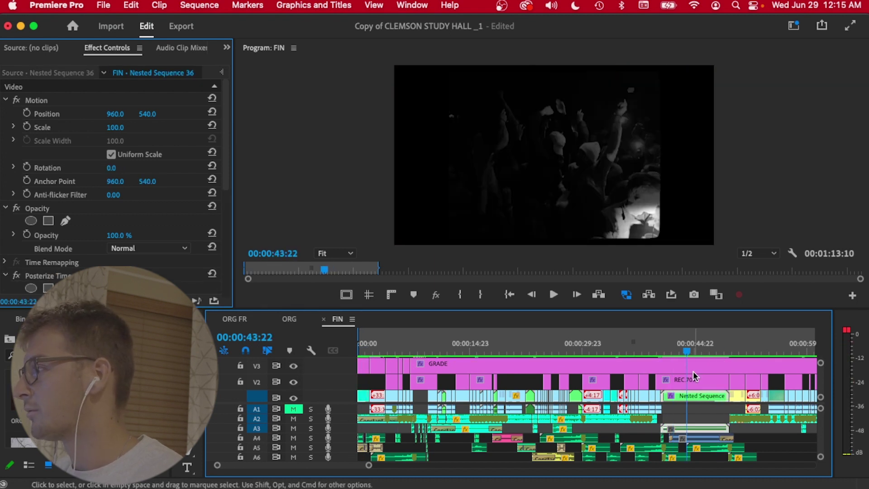
pyautogui.click(694, 378)
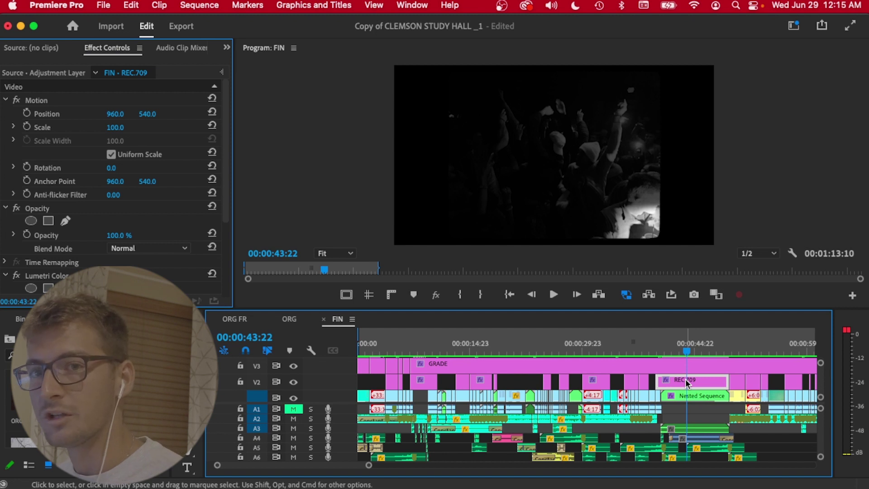
pyautogui.click(696, 368)
pyautogui.press('Up')
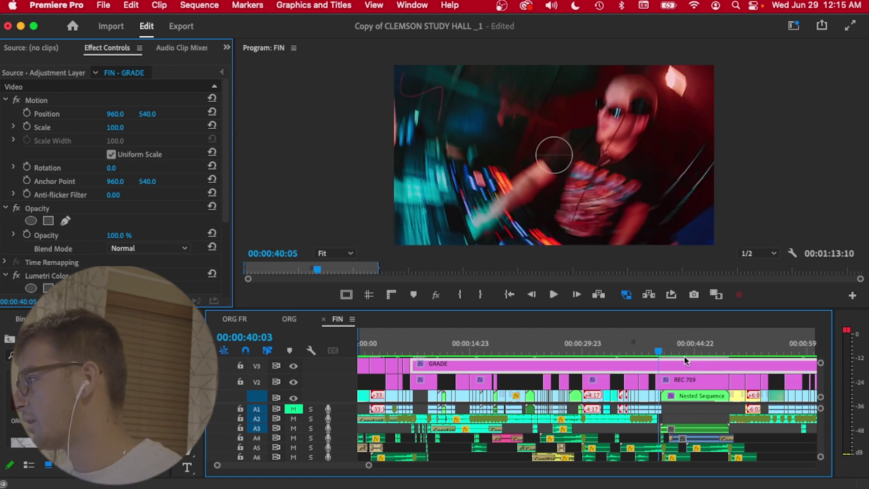
pyautogui.click(696, 377)
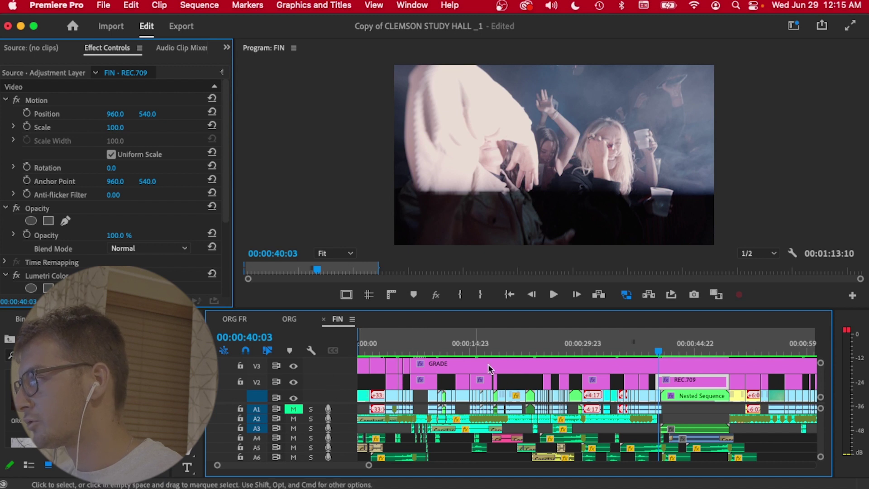
pyautogui.click(642, 362)
pyautogui.click(703, 351)
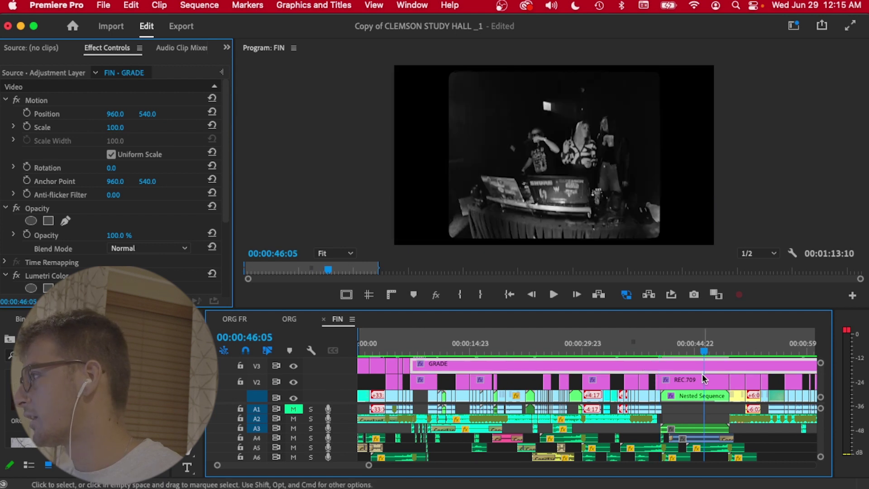
pyautogui.click(660, 345)
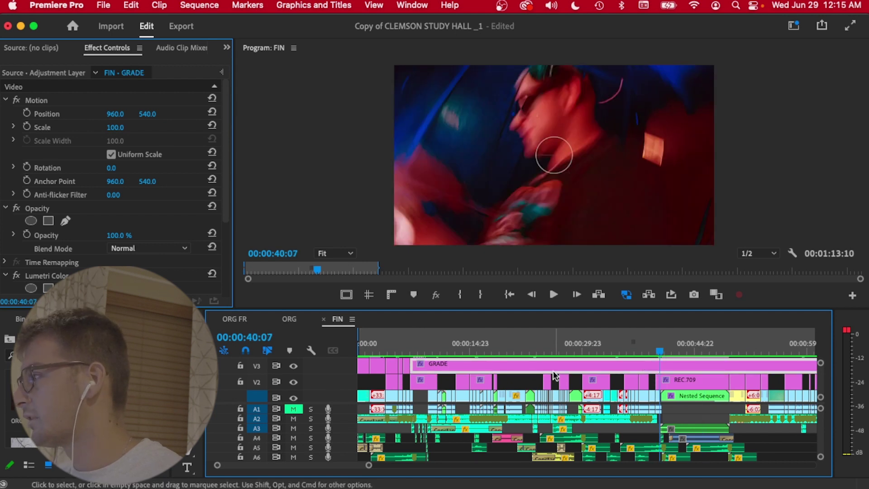
# - Compare the DJ booth shot at 00:01:01:11 with the V3 grade and V2 REC.709 tracks hidden and shown again
pyautogui.click(792, 350)
pyautogui.press('Down')
pyautogui.press('space')
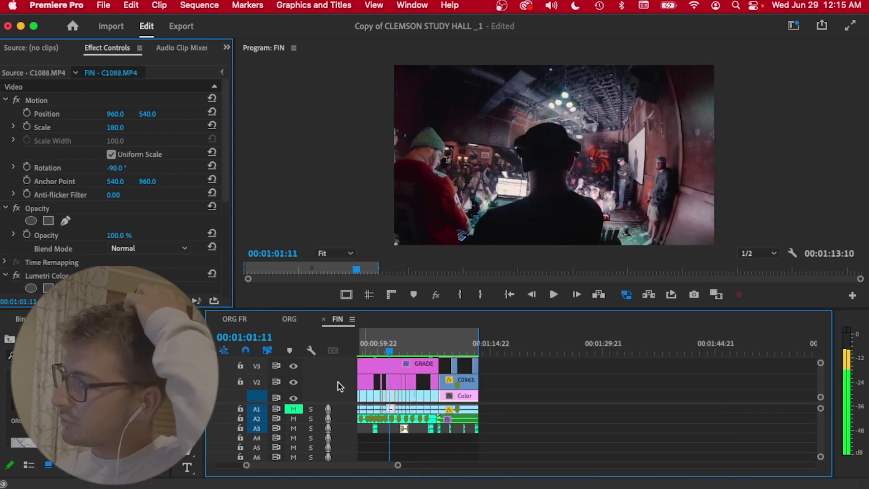
pyautogui.click(294, 366)
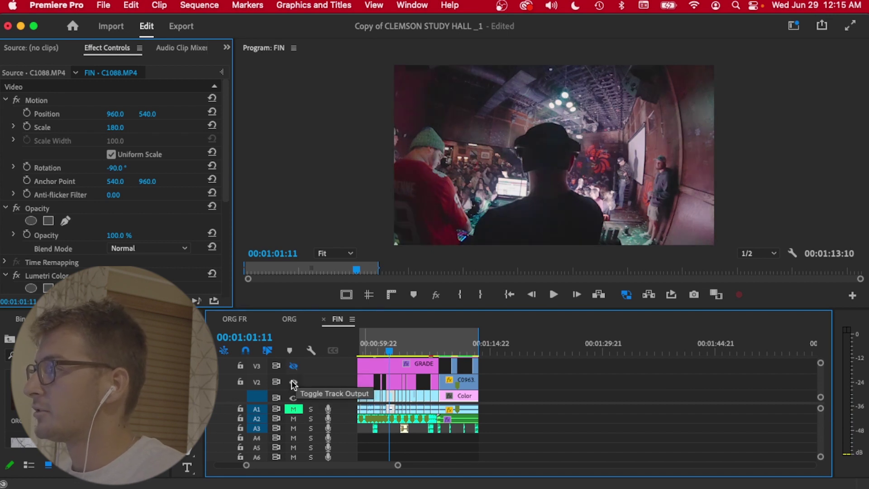
pyautogui.click(295, 383)
pyautogui.click(293, 383)
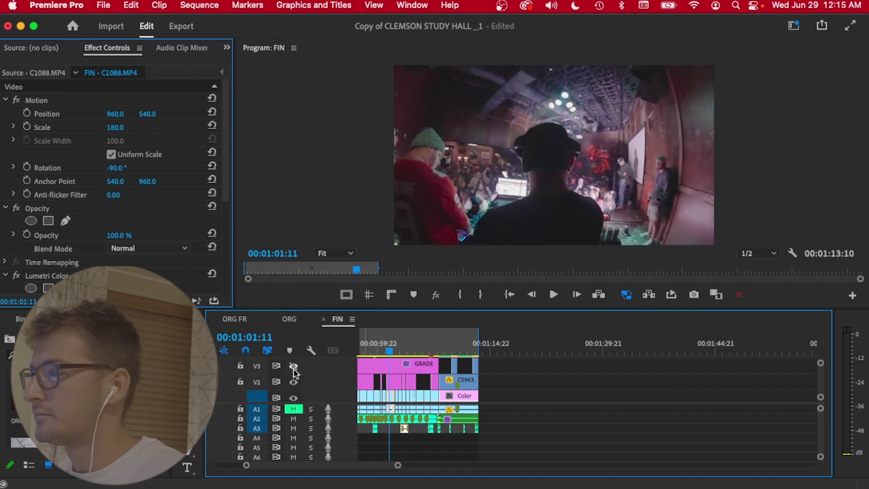
pyautogui.click(293, 364)
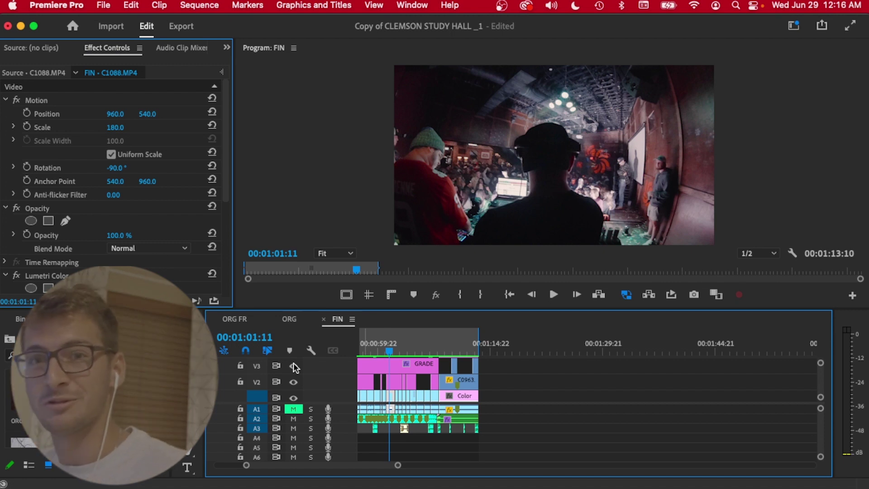
# - Return to the start of the FIN sequence and enlarge the timeline area to show more video and audio tracks
pyautogui.press('j')
pyautogui.press('j')
pyautogui.press('j')
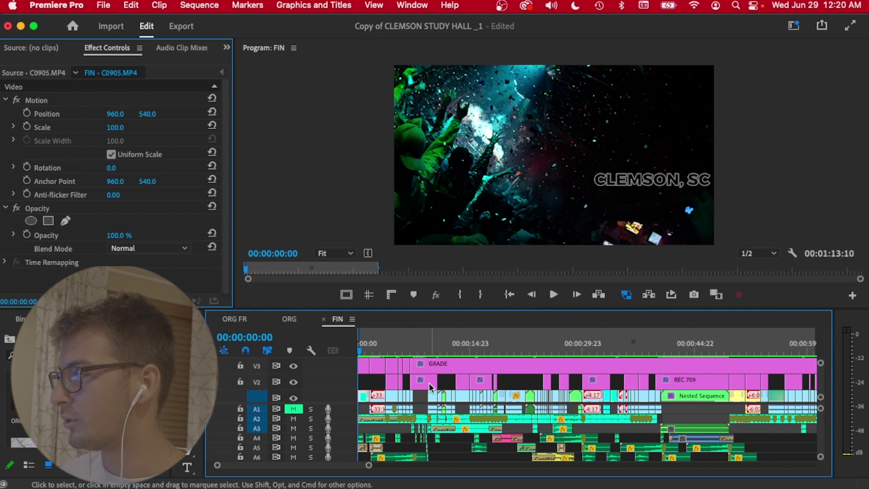
pyautogui.moveTo(414, 309); pyautogui.dragTo(498, 256)
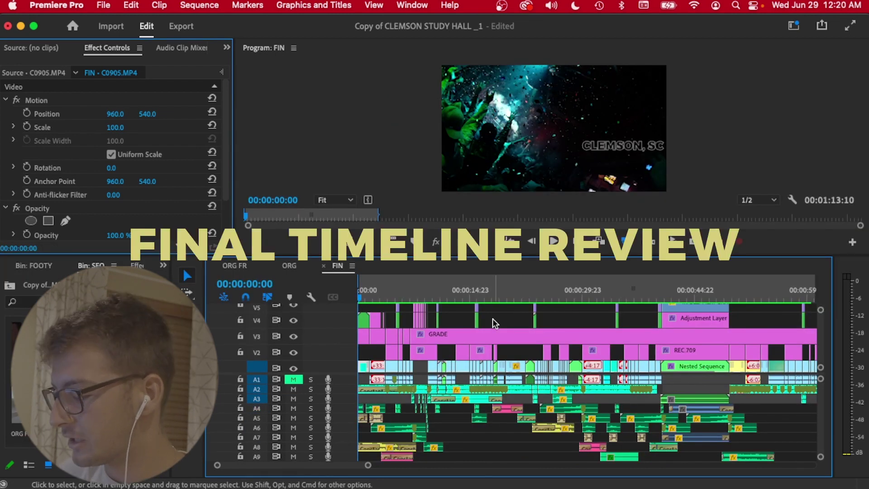
# - Review the FIN sequence by playing it from the start to its ending, pausing at 00:00:17:16, and show the whole timeline
pyautogui.press('space')
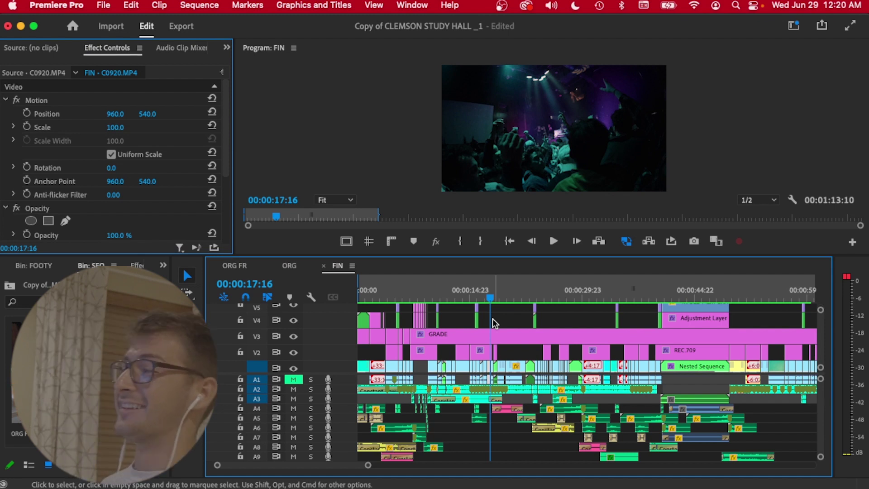
pyautogui.press('space')
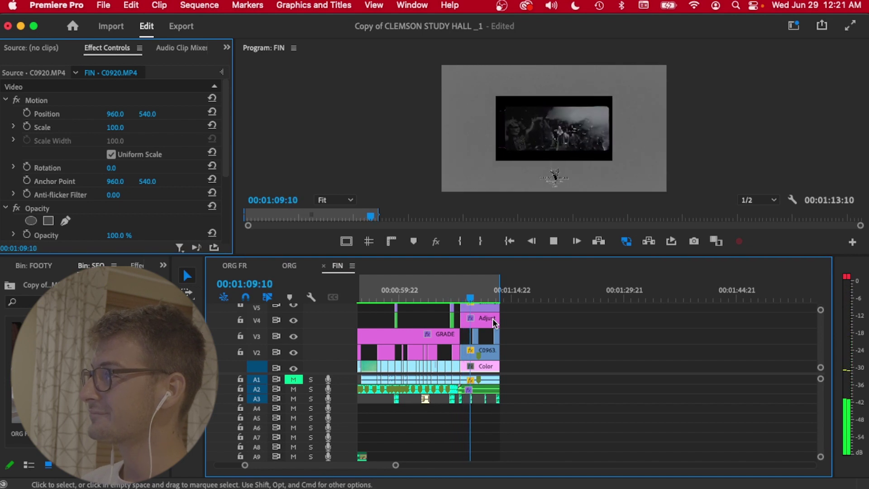
pyautogui.press('space')
pyautogui.press('\\')
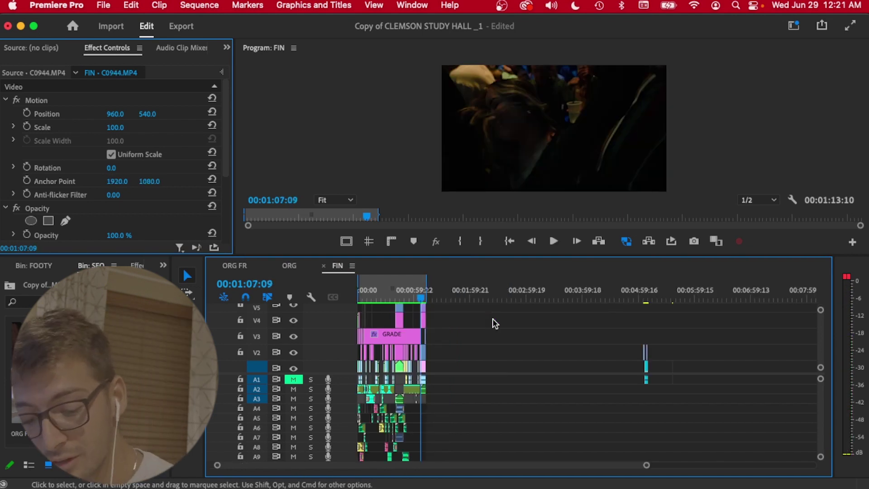